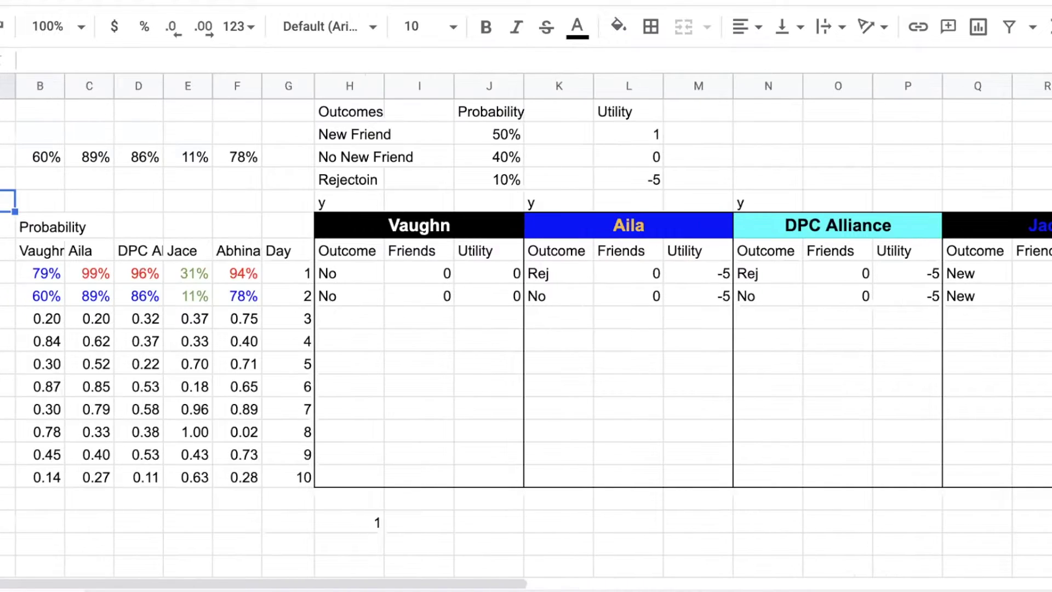
- Re-enter 1 in the column H cell below the tables to regenerate the random probabilities
left_click(378, 522)
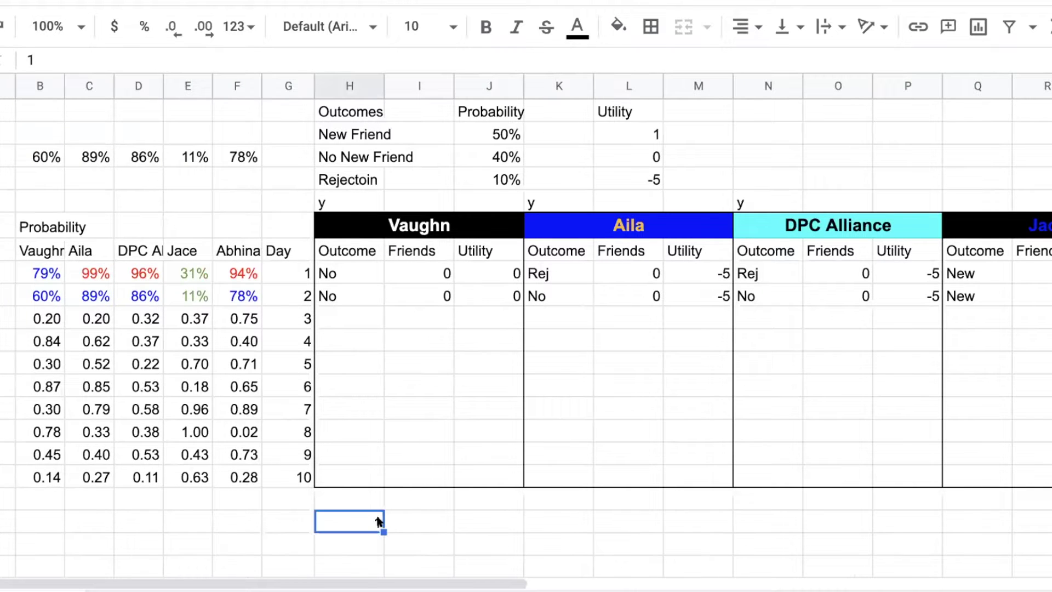
type("1")
key("Return")
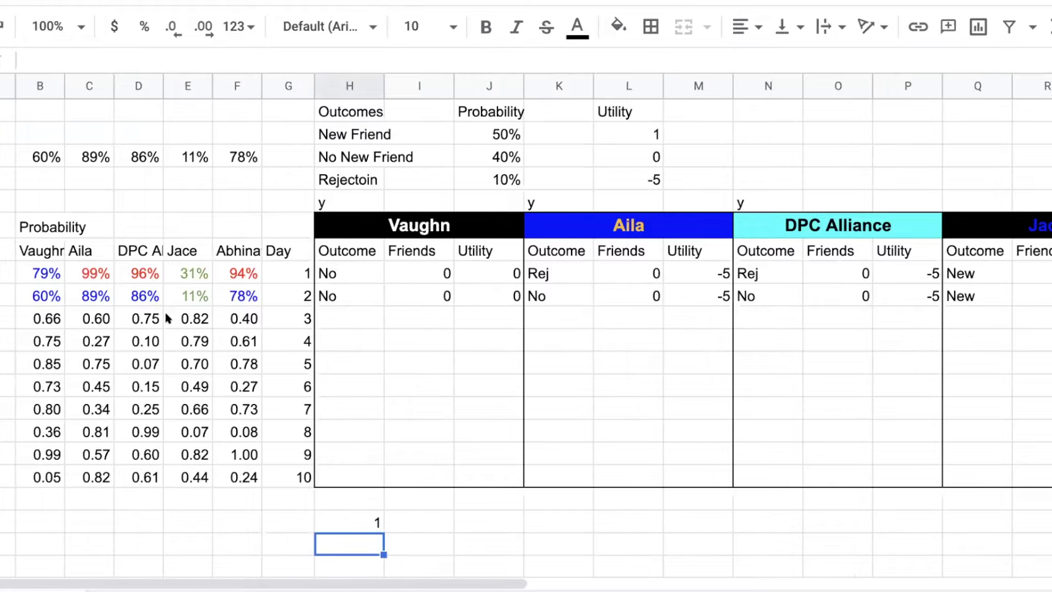
- Copy the day 3 random numbers as static values beneath the saved day 2 probabilities, formatted as percentages without decimals
left_click(252, 318)
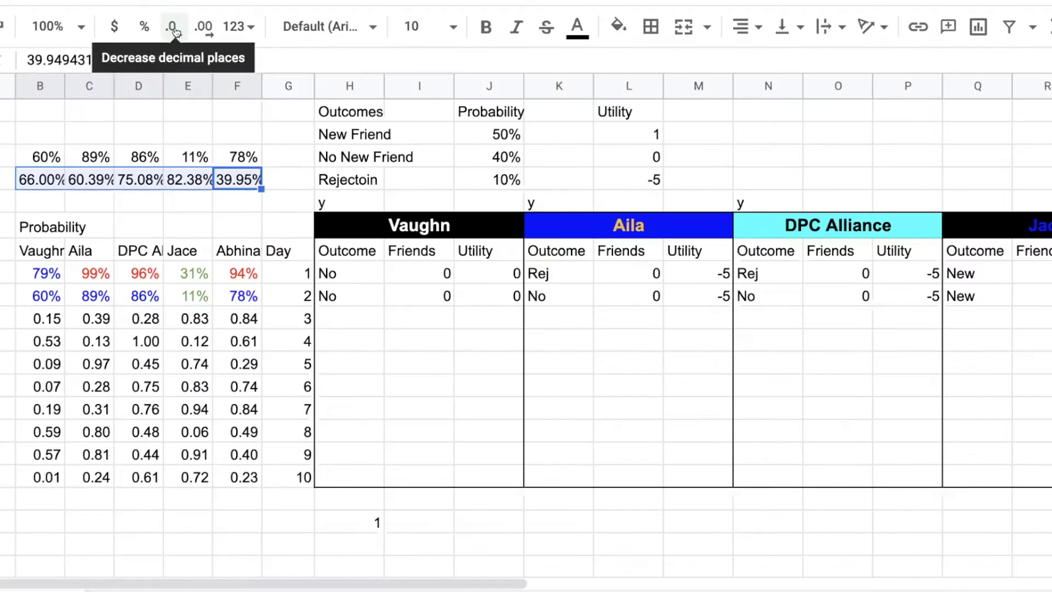
left_click(171, 26)
left_click(171, 26)
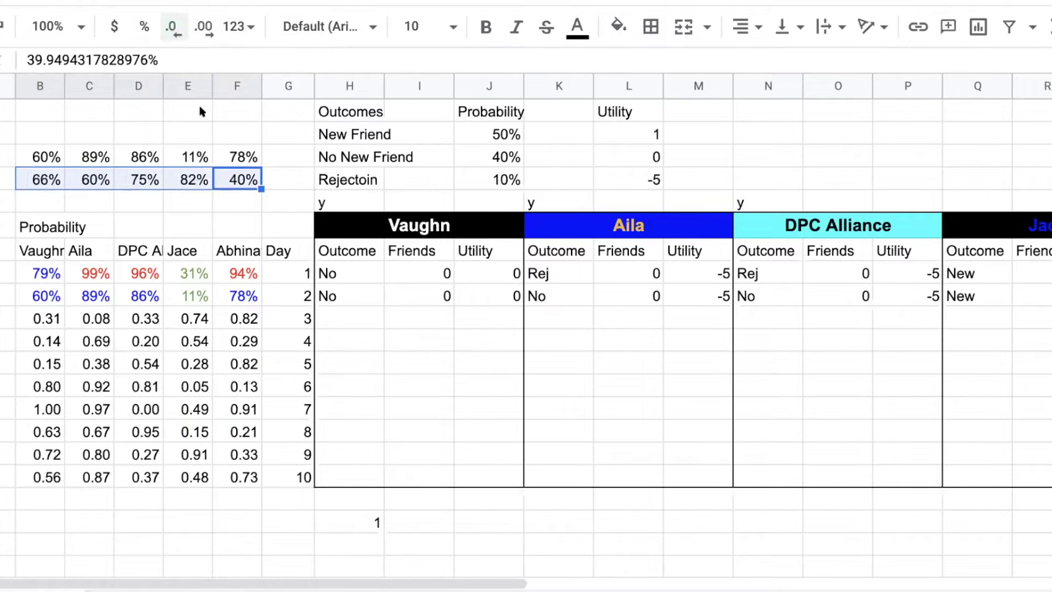
- Replace the day 3 random formulas in columns B to F with the static percentages 66%, 60%, 75%, 82% and 40%
left_click(167, 132)
left_click_drag(237, 180, 35, 179)
key("ctrl+c")
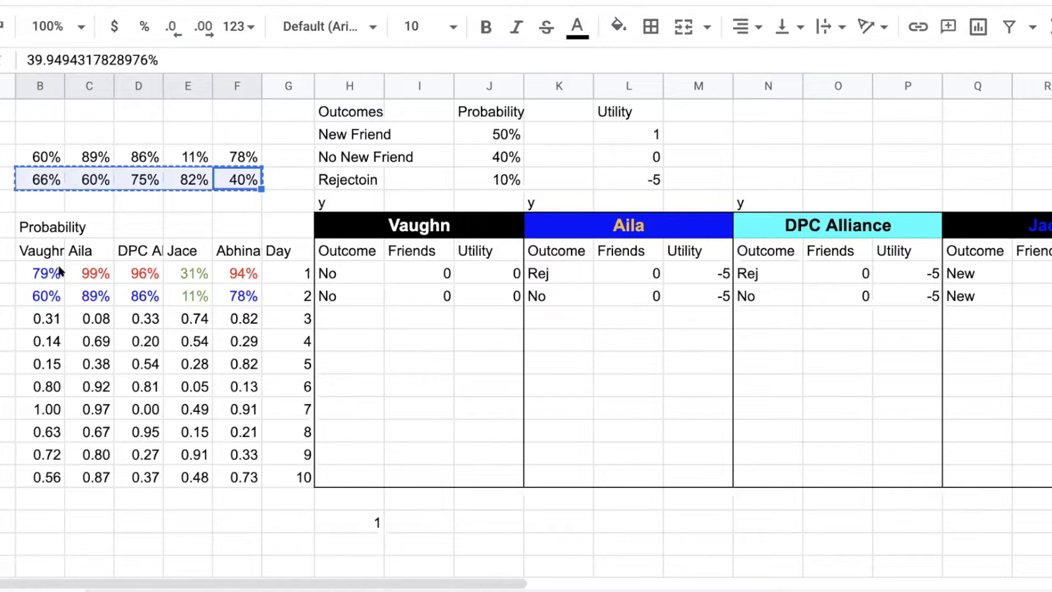
left_click(38, 314)
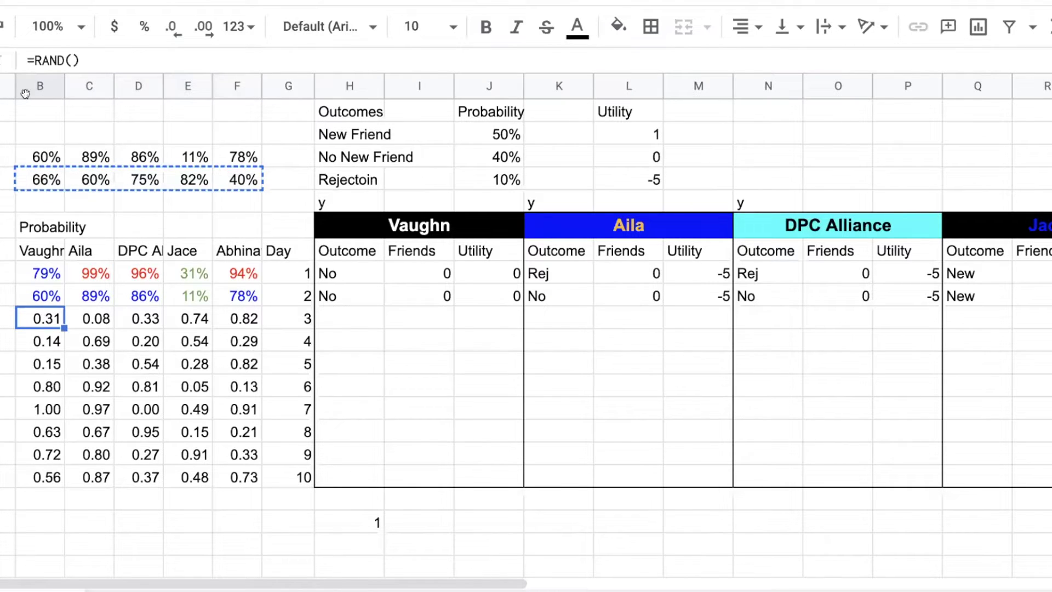
key("ctrl+v")
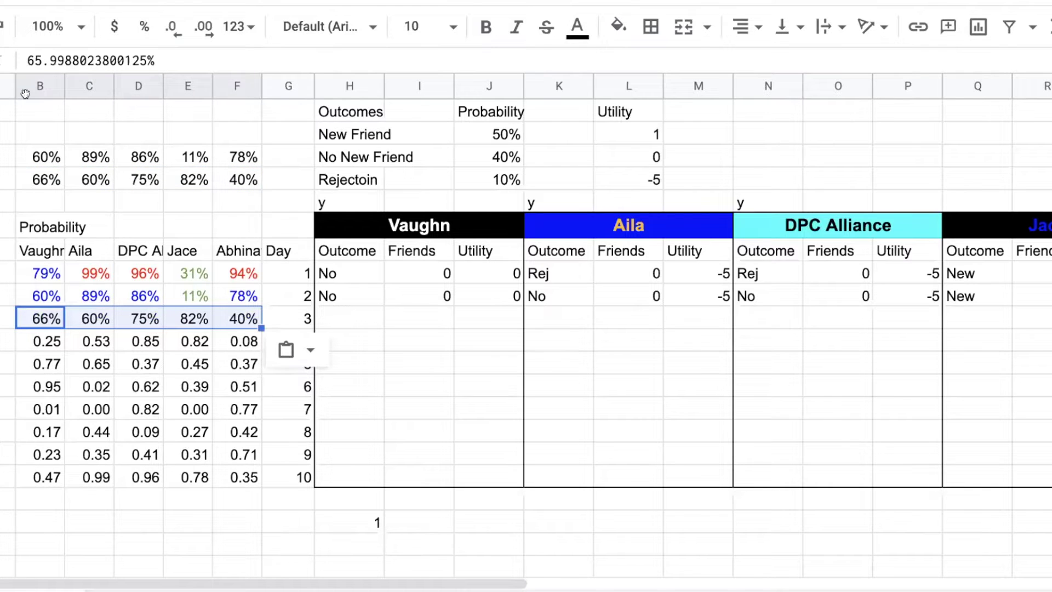
- Colour the day 3 probability in column F green and those in columns B to E blue
left_click(261, 495)
left_click(255, 323)
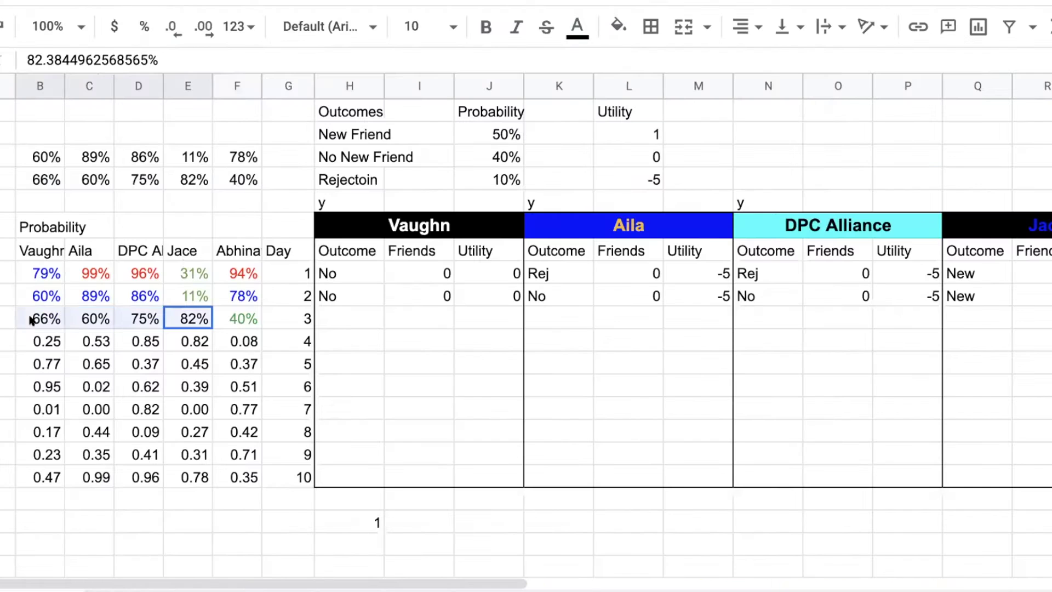
left_click(20, 319, "shift")
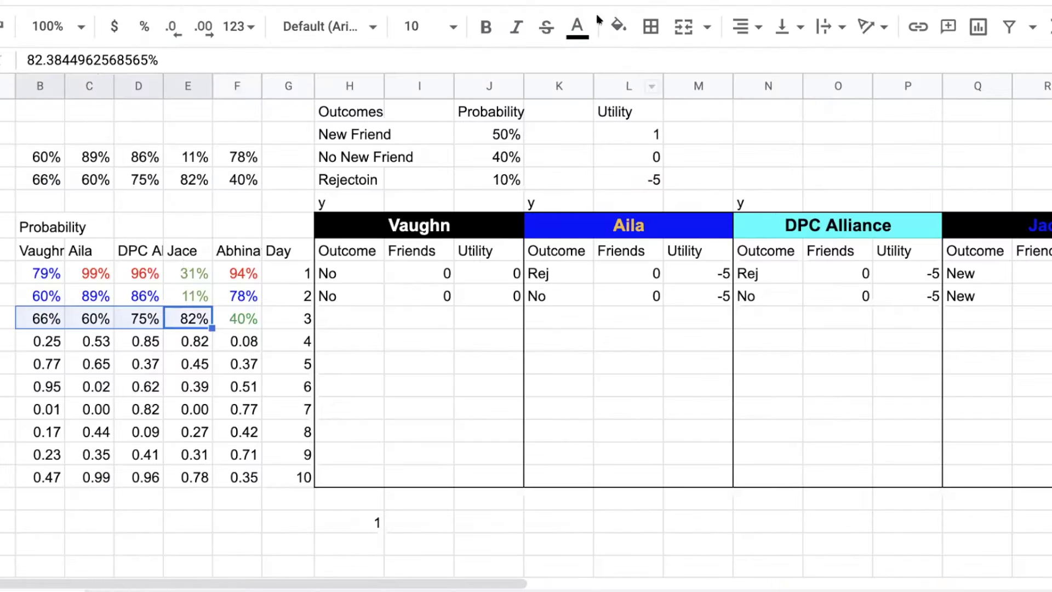
left_click(570, 25)
left_click(749, 233)
- Copy the day 2 outcome No and 0 friends into day 3 of the first three outcome tables
left_click(511, 525)
key("Right")
key("Right")
key("Right")
key("Right")
key("Right")
key("Right")
key("Right")
key("Right")
key("Right")
key("Right")
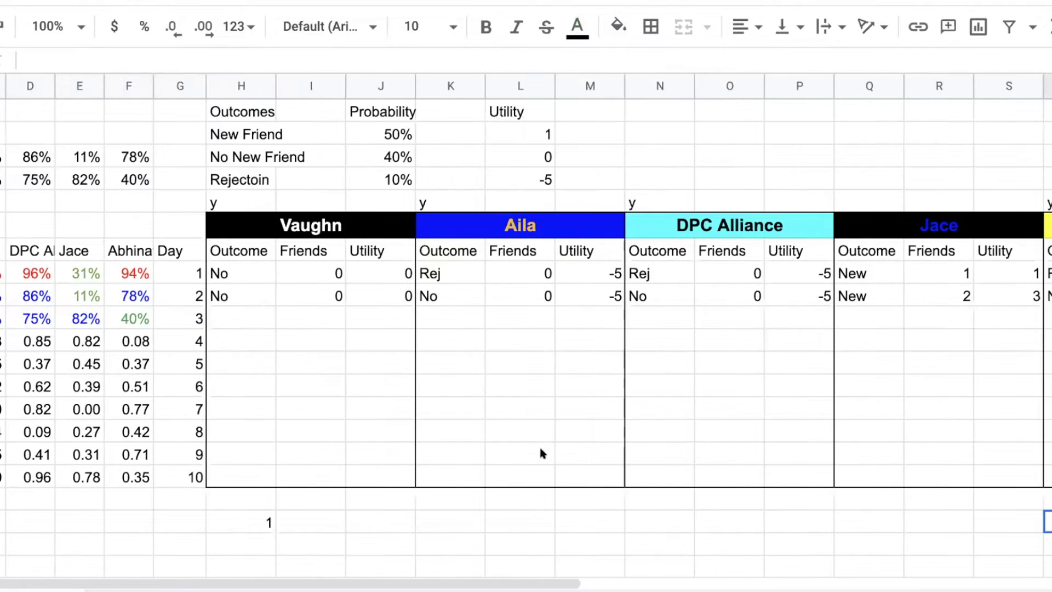
left_click(252, 317)
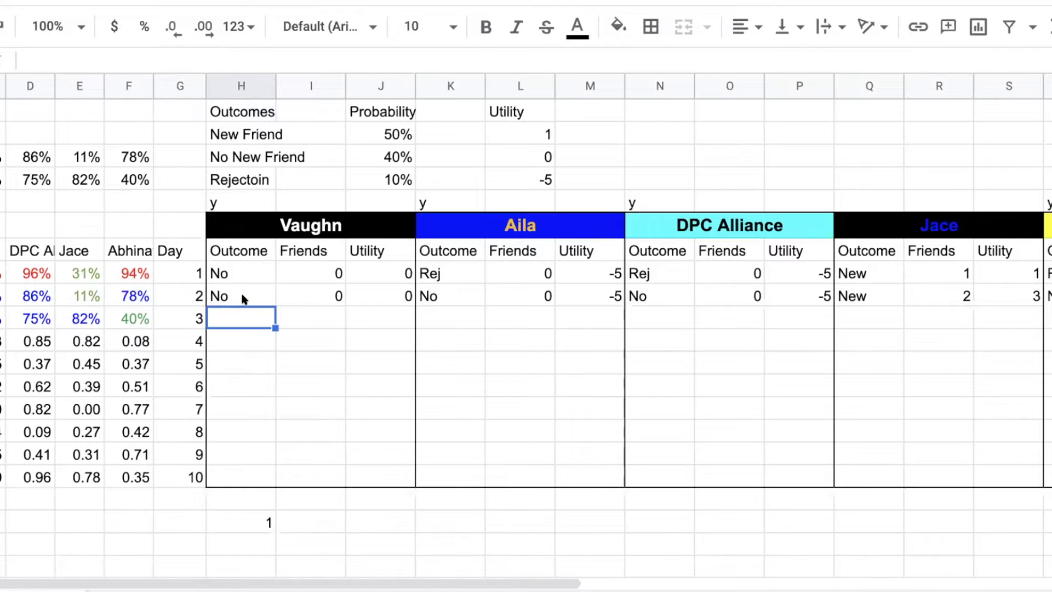
left_click_drag(246, 296, 287, 293)
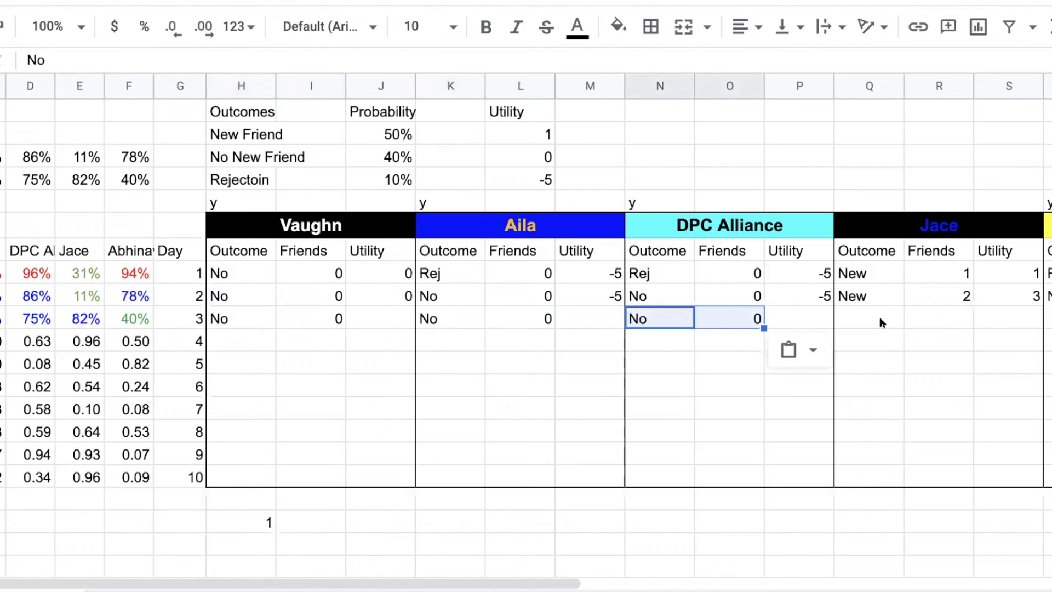
- Fill day 3 of the fourth outcome table with outcome No and 2 friends
left_click(873, 319)
key("ctrl+v")
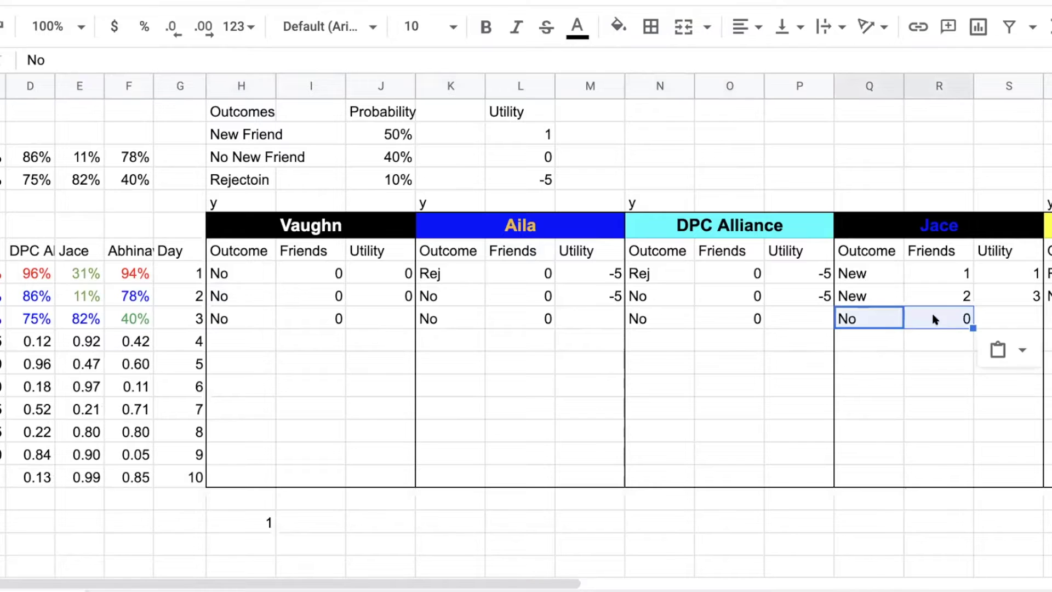
left_click(952, 320)
type("2")
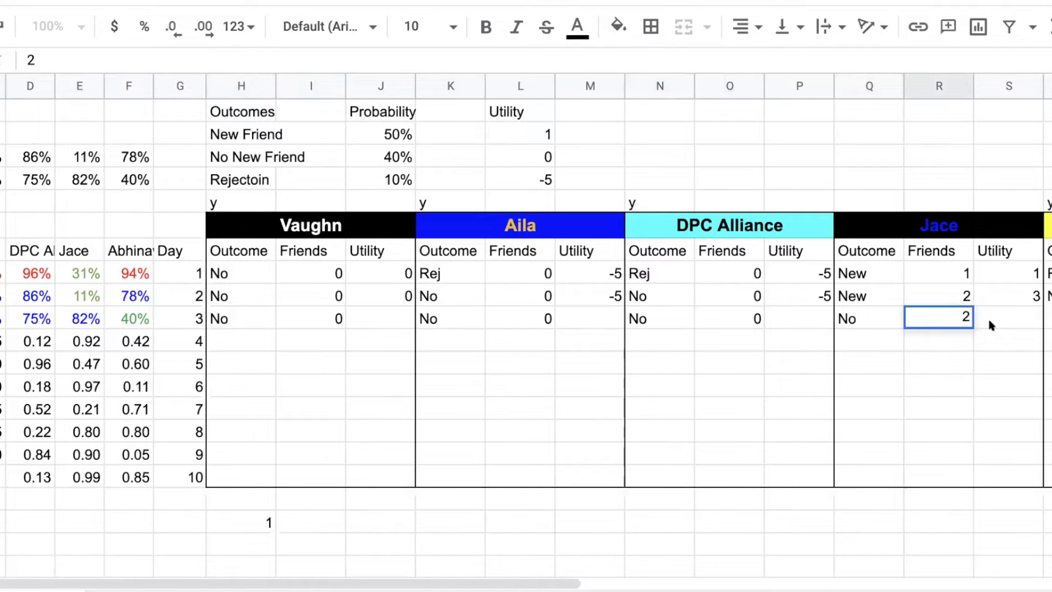
- Fill day 3 of the fifth outcome table with outcome New, 1 friend and utility -4
left_click(1048, 320)
type("Yes")
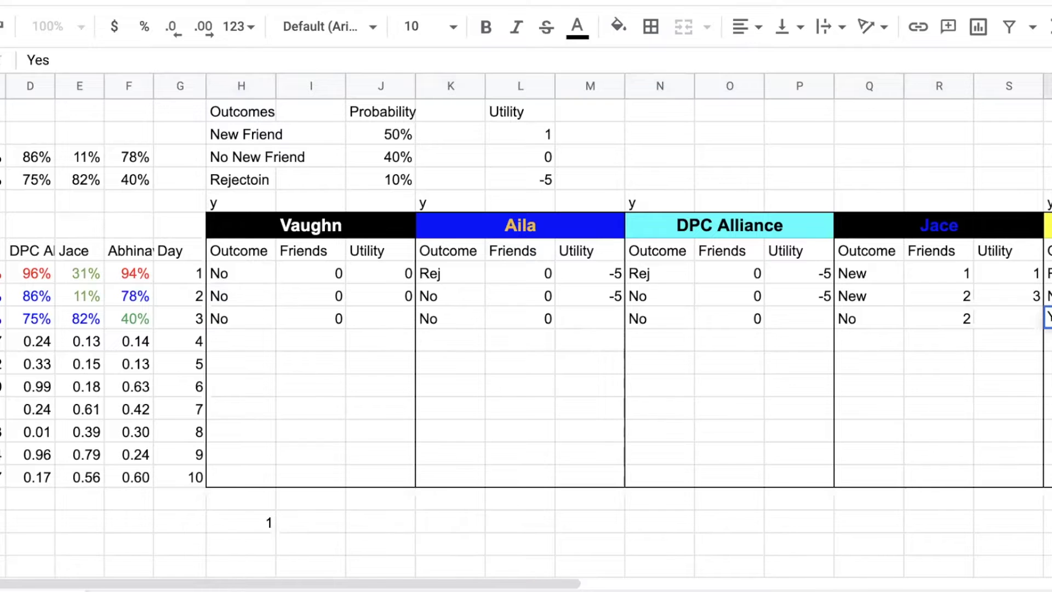
key("BackSpace")
key("BackSpace")
key("BackSpace")
type("New")
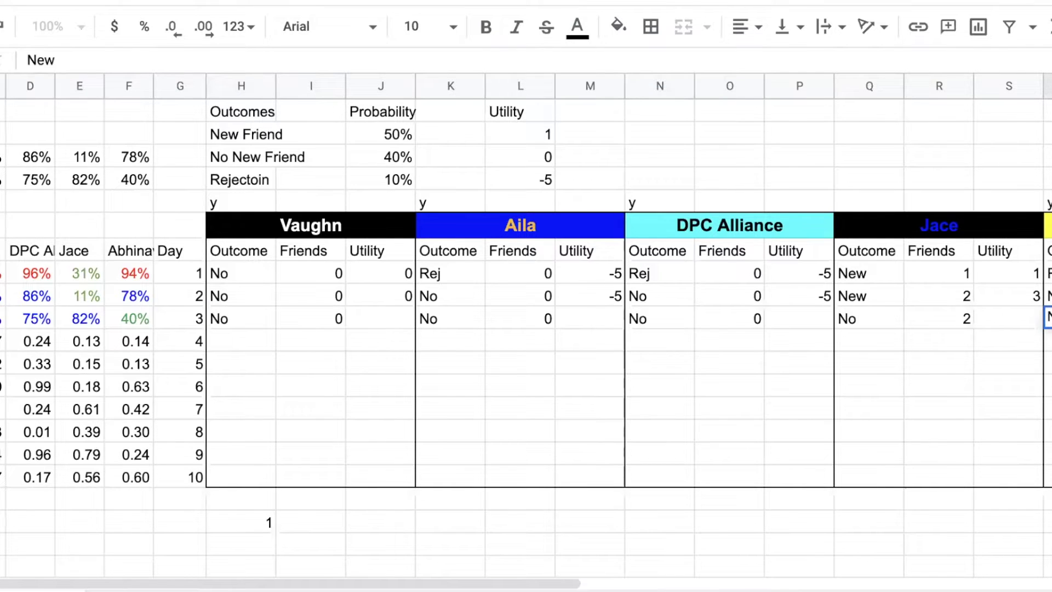
key("Return")
key("Tab")
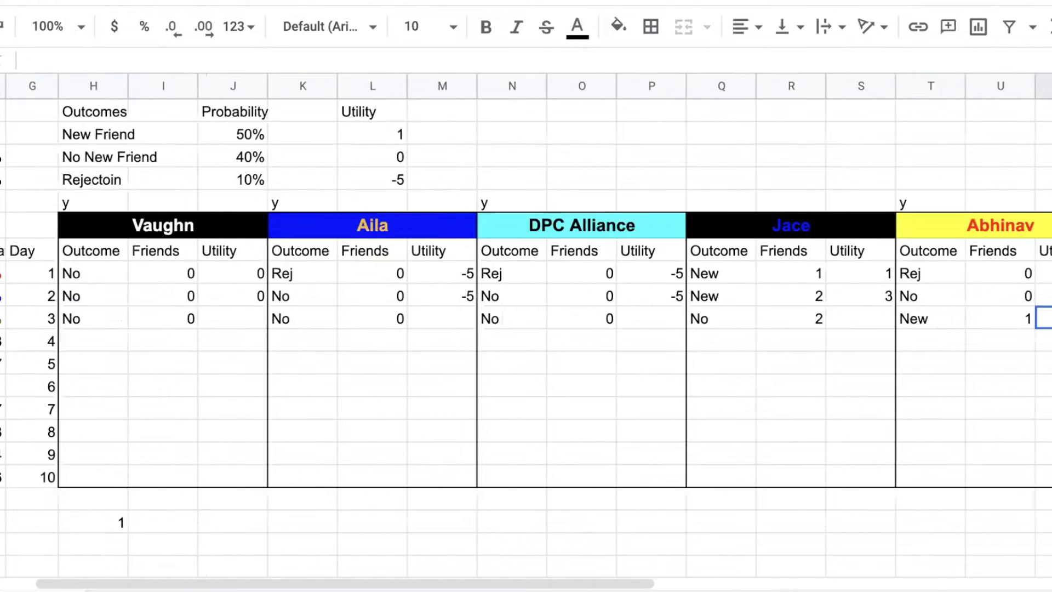
type("-4")
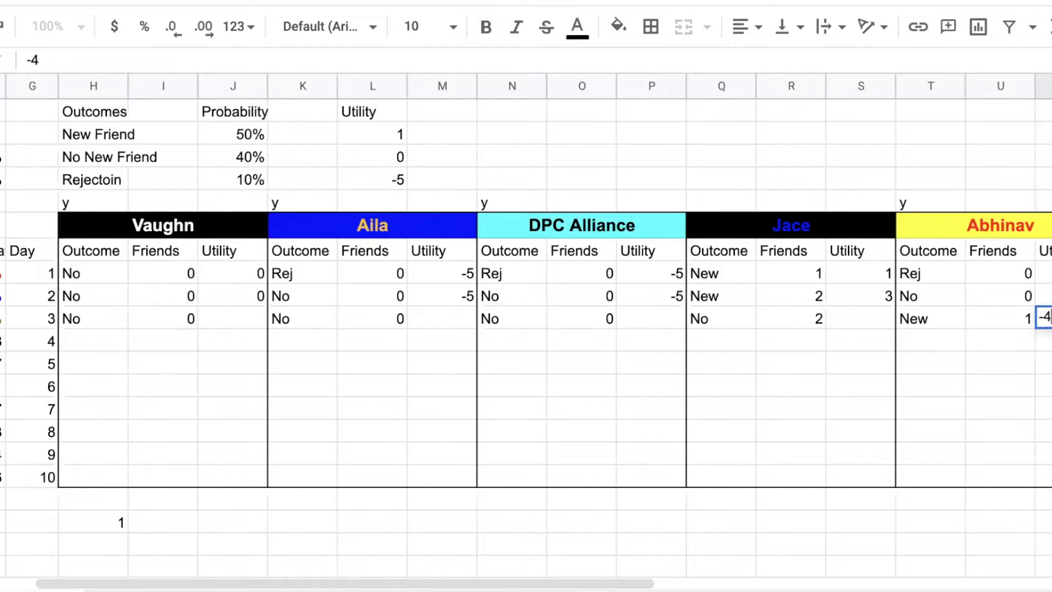
key("Return")
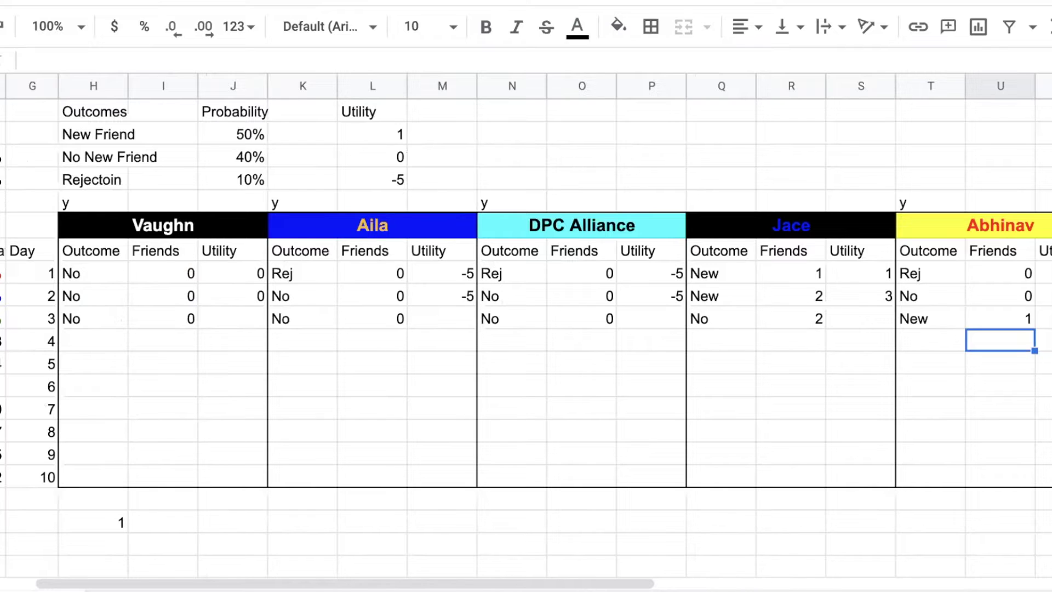
- Enter a day 3 utility of 0 for the first outcome table in column J
key("Left")
key("Left")
key("Left")
key("Left")
key("Left")
key("Left")
key("Left")
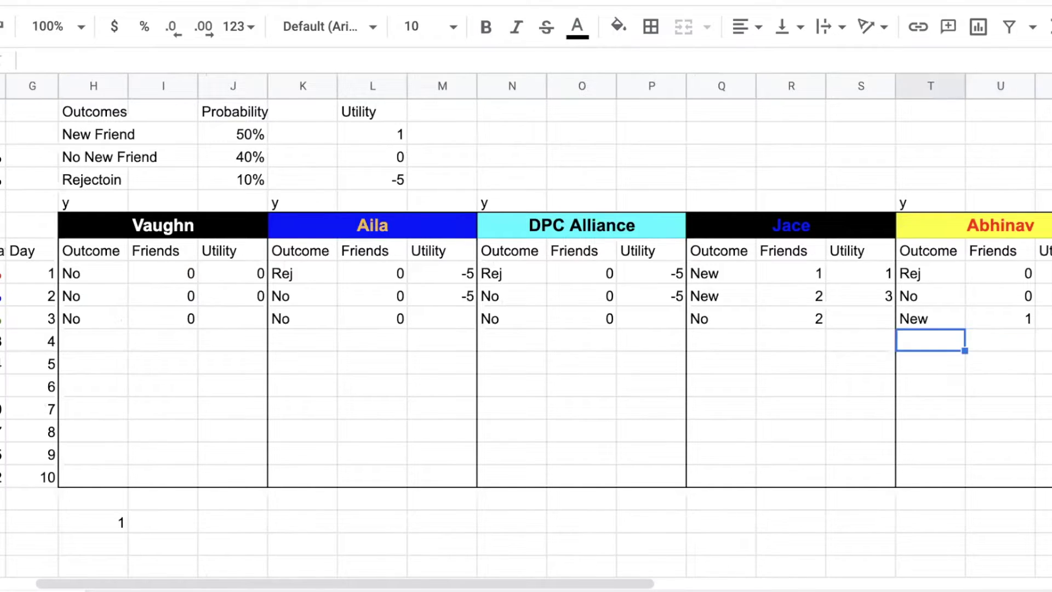
key("Left")
key("Left")
key("Left")
key("Left")
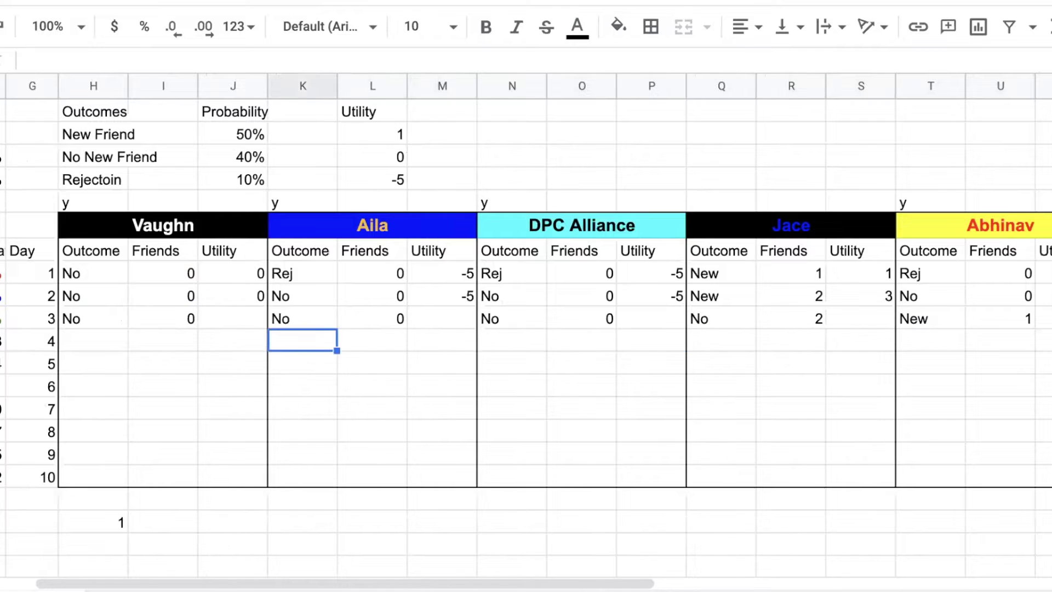
key("Up")
type("0")
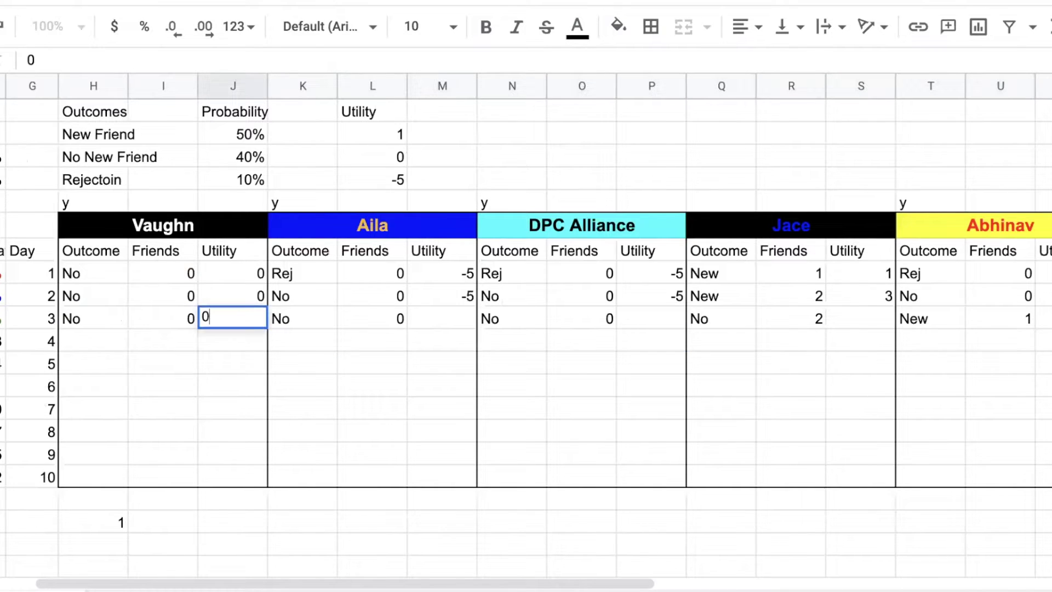
- Enter a day 3 utility of -5 for the second outcome table in column M
key("Right")
key("Right")
key("Right")
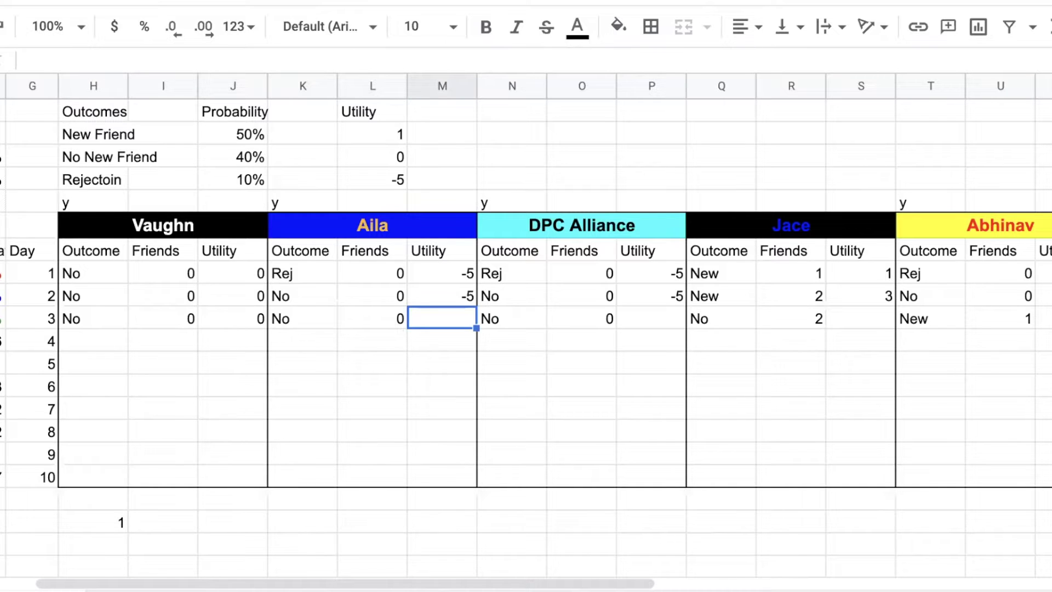
type("-5")
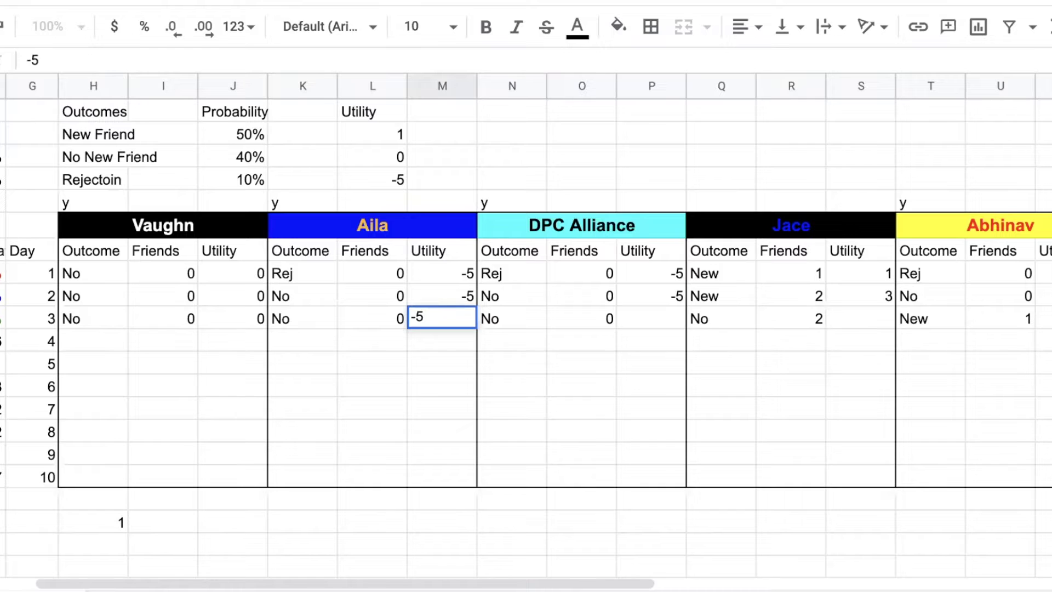
key("Return")
left_click_drag(437, 321, 301, 319)
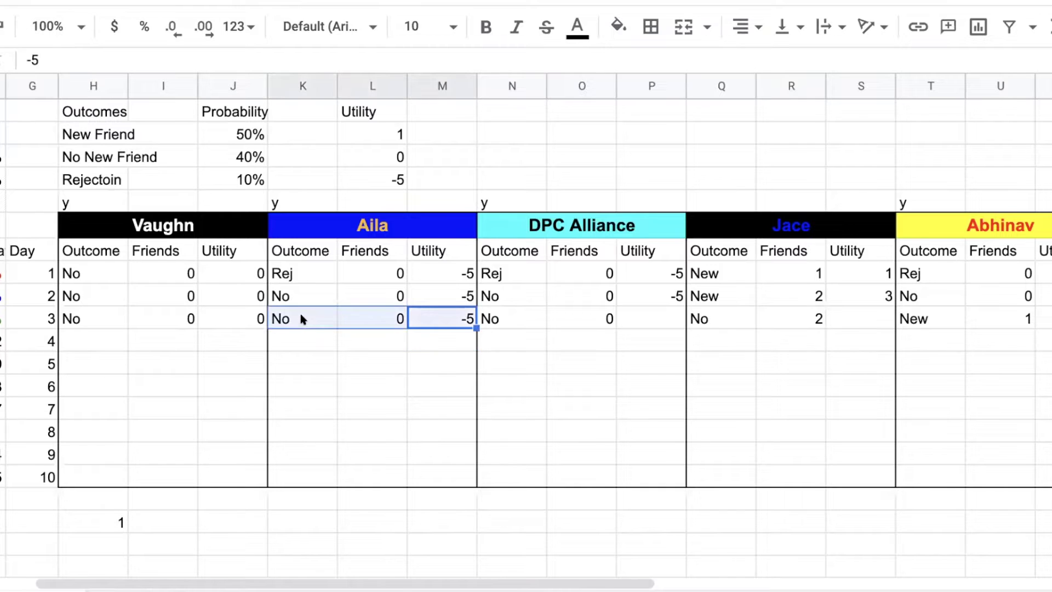
left_click(440, 382)
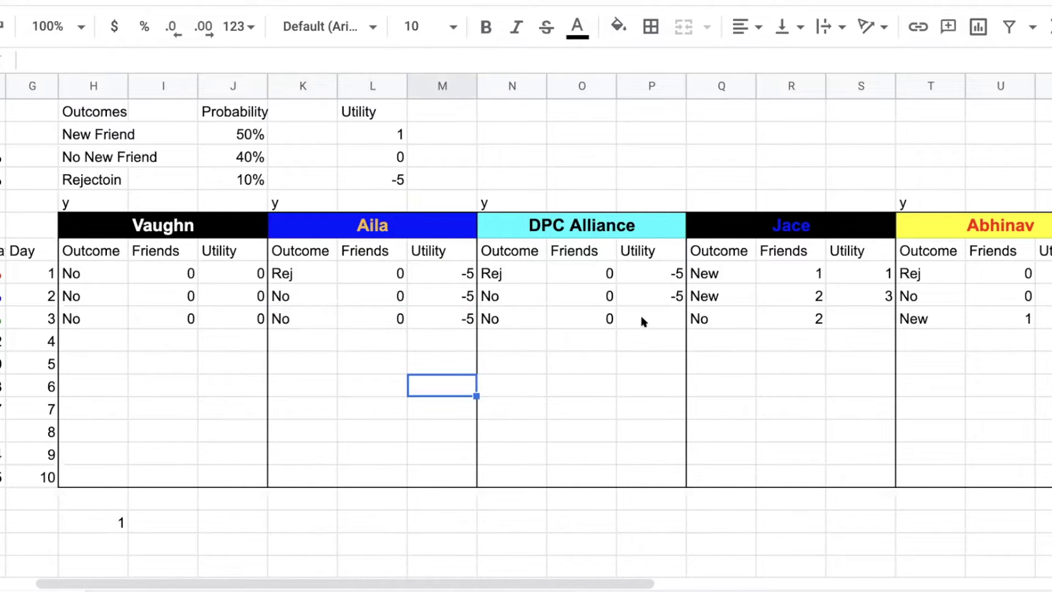
- Enter day 3 utilities of -5 for the DPC Alliance table and 5 for the fourth table in column S
left_click(644, 321)
type("-5")
key("Tab")
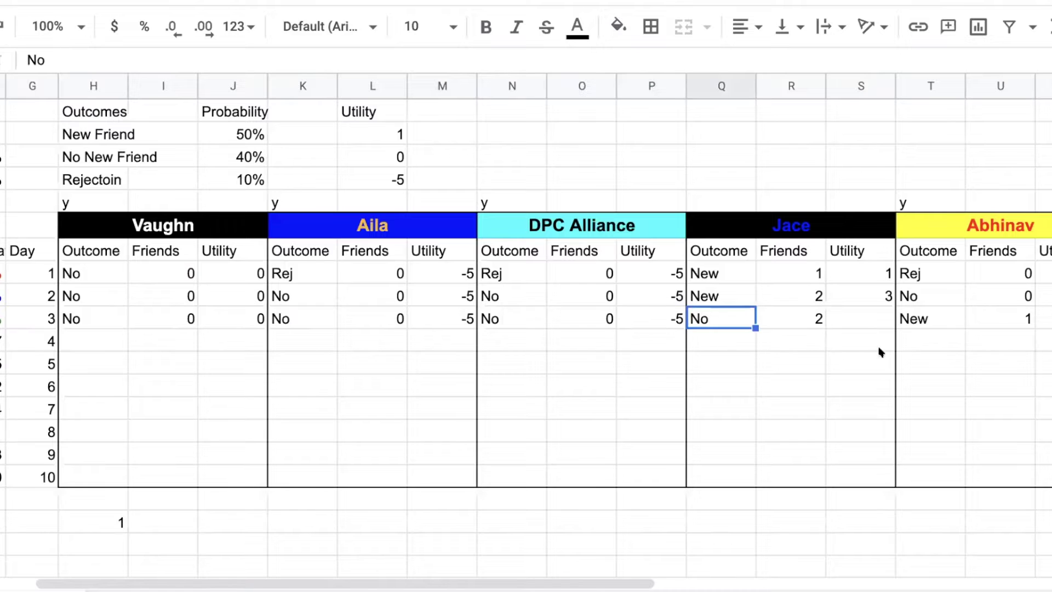
left_click(873, 319)
type("5")
key("Return")
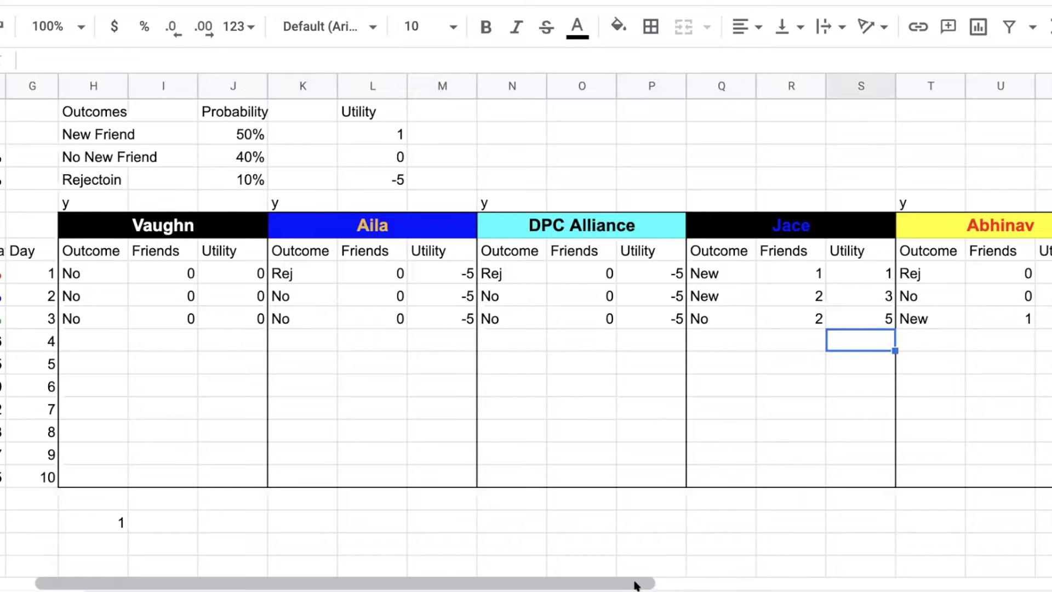
- Generate fresh random probabilities for day 4 by re-entering 1 in the column H cell below the tables
mouse_move(634, 586)
left_mouse_down()
mouse_move(527, 584)
mouse_move(621, 589)
left_mouse_up()
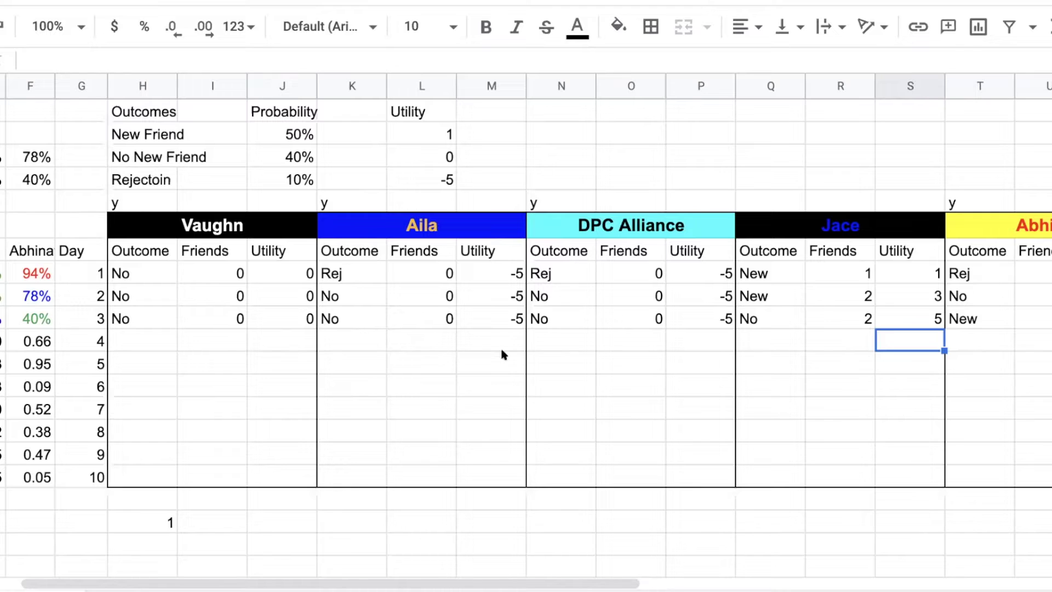
left_click_drag(577, 585, 505, 584)
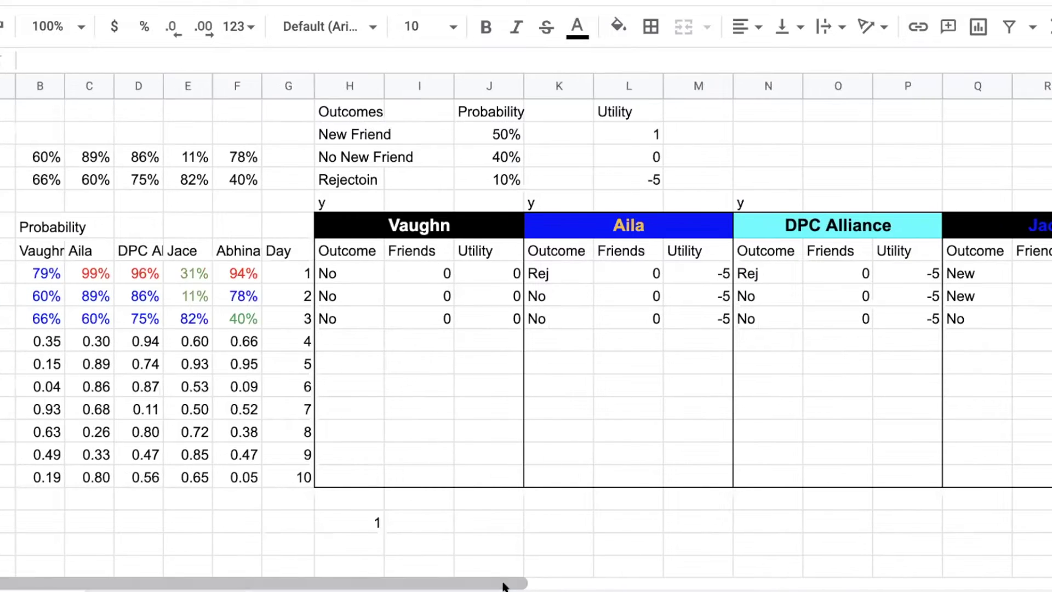
left_click(290, 543)
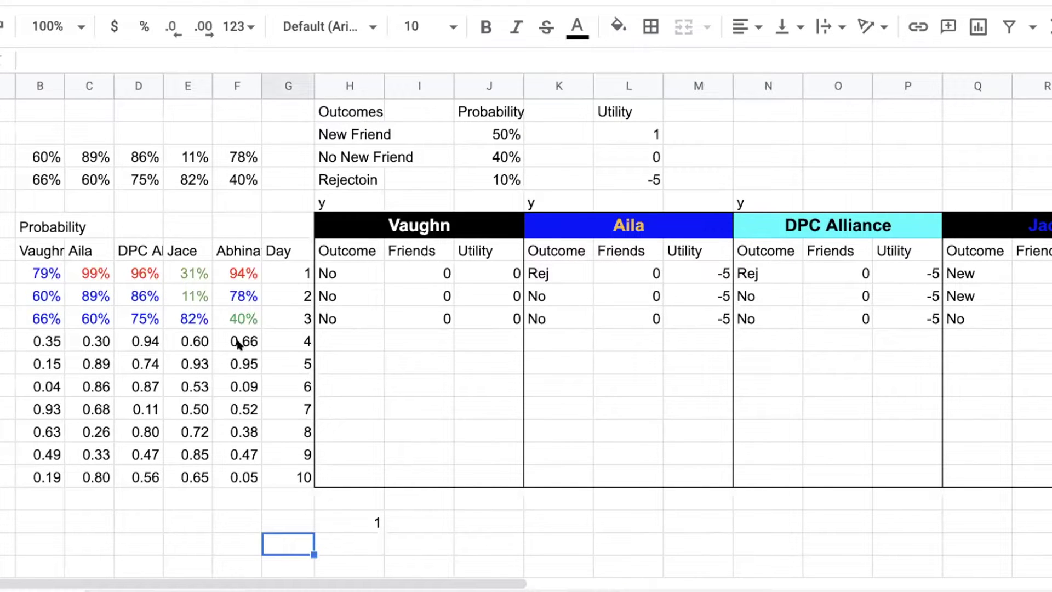
left_click_drag(241, 344, 44, 344)
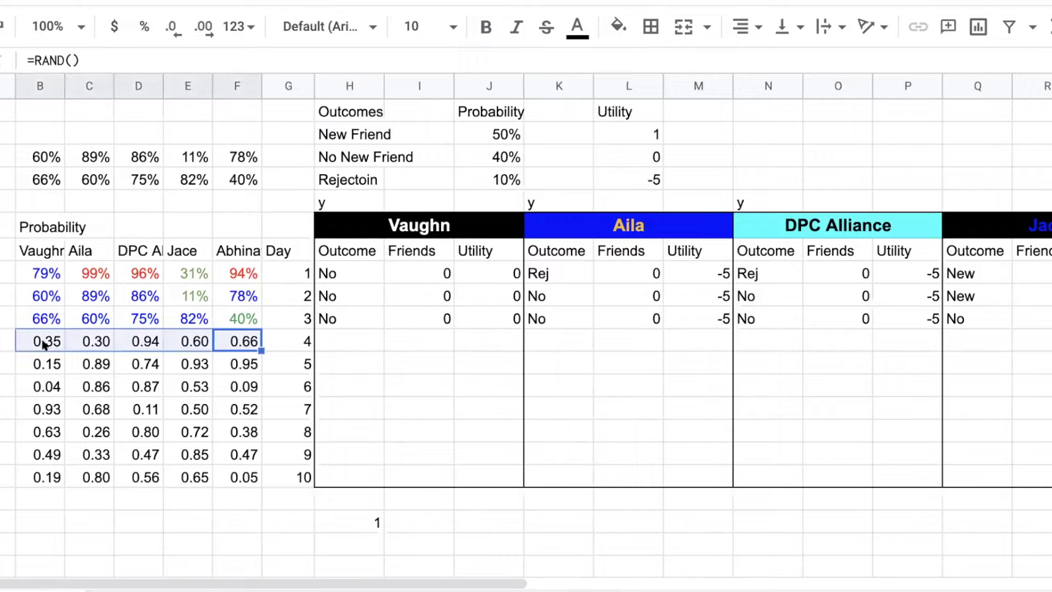
left_click(351, 525)
key("Delete")
type("1")
key("Return")
- Copy the day 4 random numbers and paste them as values only into the row directly above the Probability heading
left_click_drag(243, 343, 43, 346)
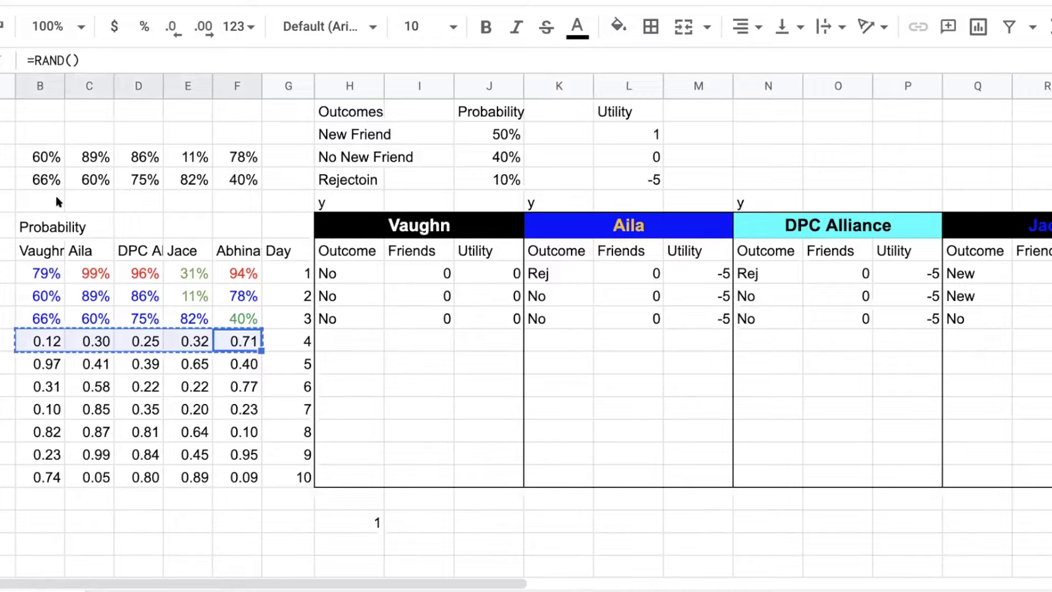
left_click(25, 200)
left_click(21, 1)
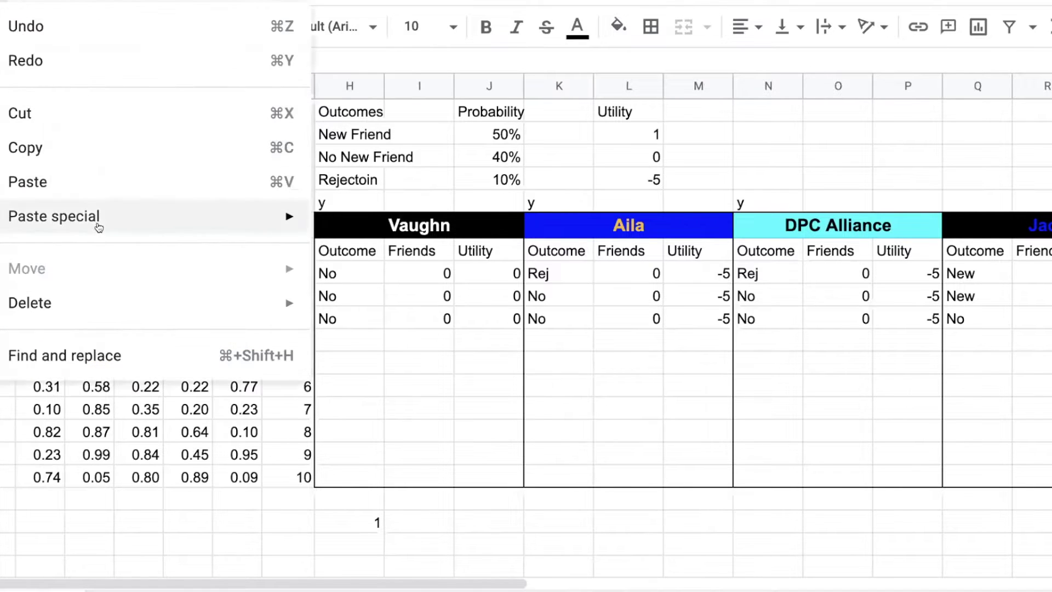
mouse_move(272, 225)
left_click(392, 224)
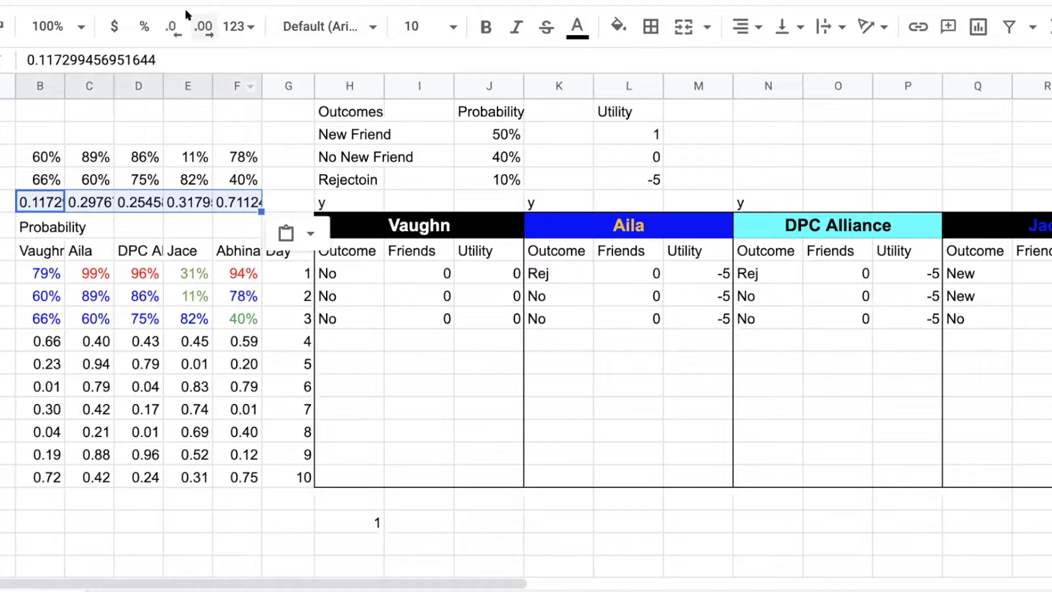
- Format the pasted day 4 probabilities above the Probability heading as percentages with one decimal place
left_click(145, 31)
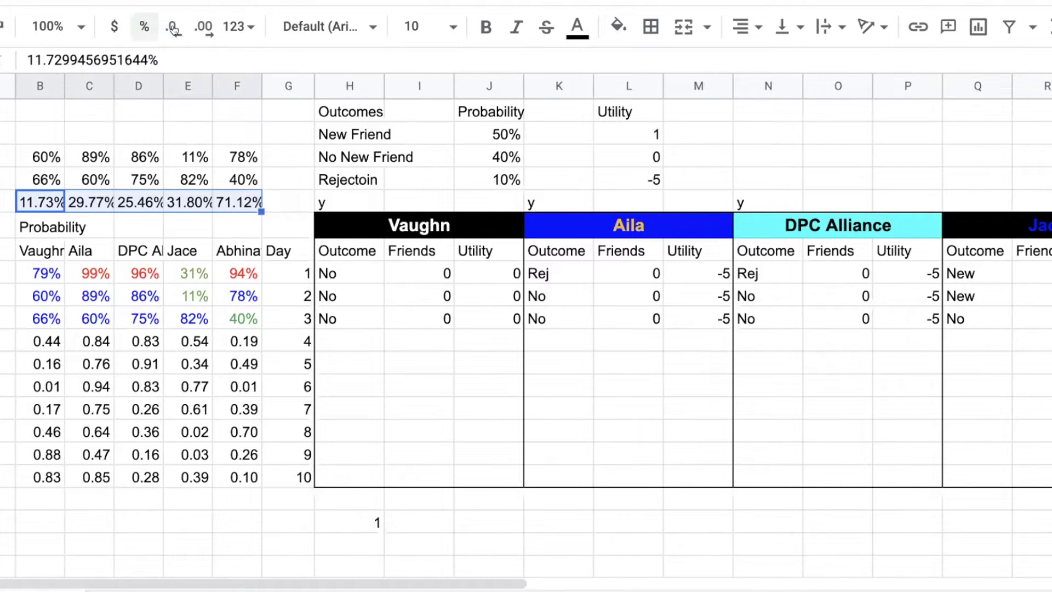
left_click(172, 28)
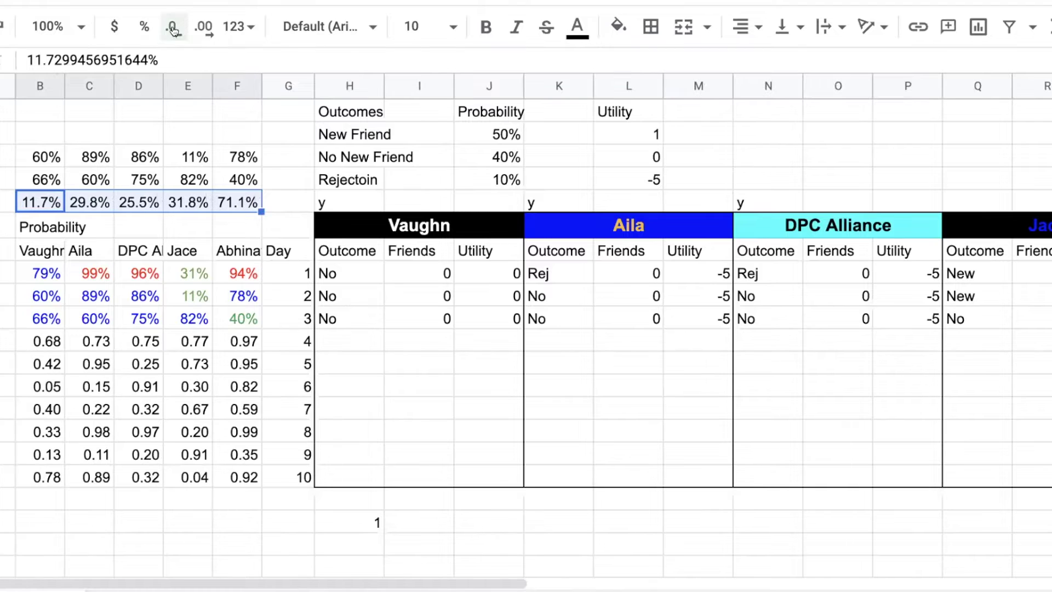
left_click(209, 116)
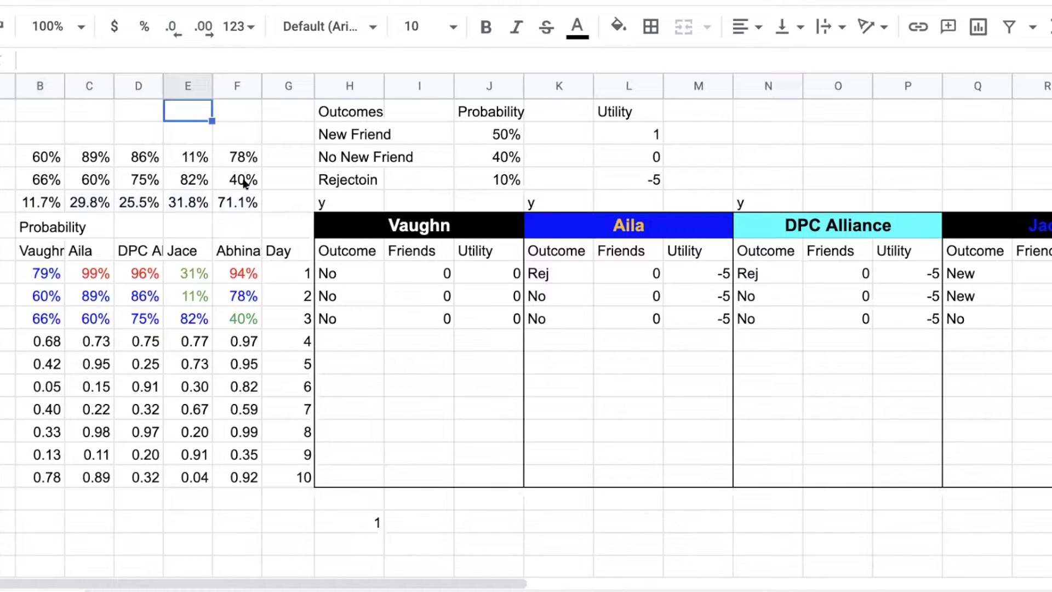
- Copy the fixed day 4 percentages into the day 4 row of the Probability table and show them as whole percentages
left_click(240, 204)
left_click_drag(238, 202, 47, 202)
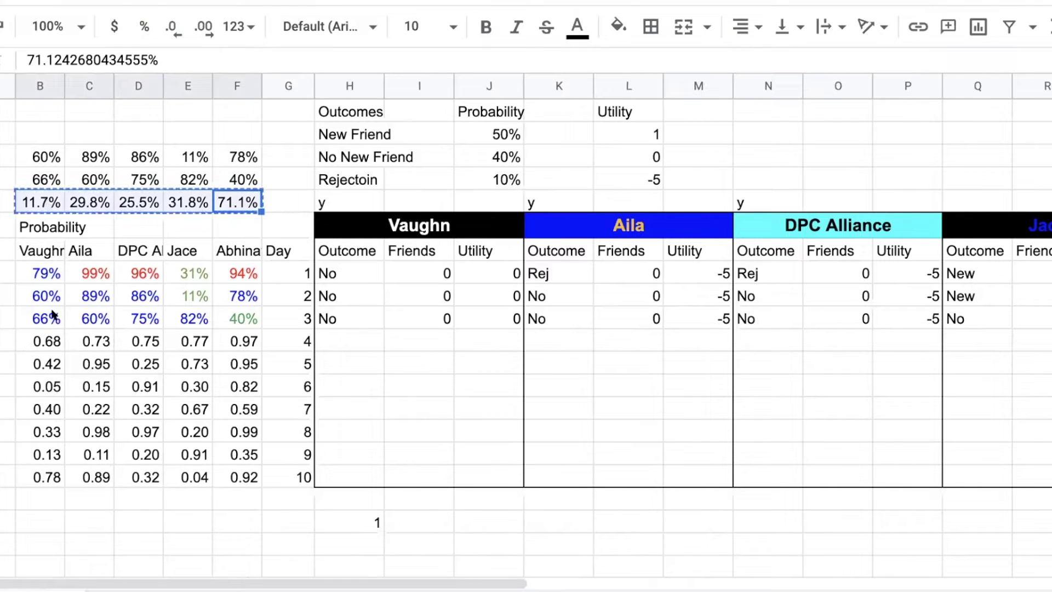
key("ctrl+c")
left_click(55, 340)
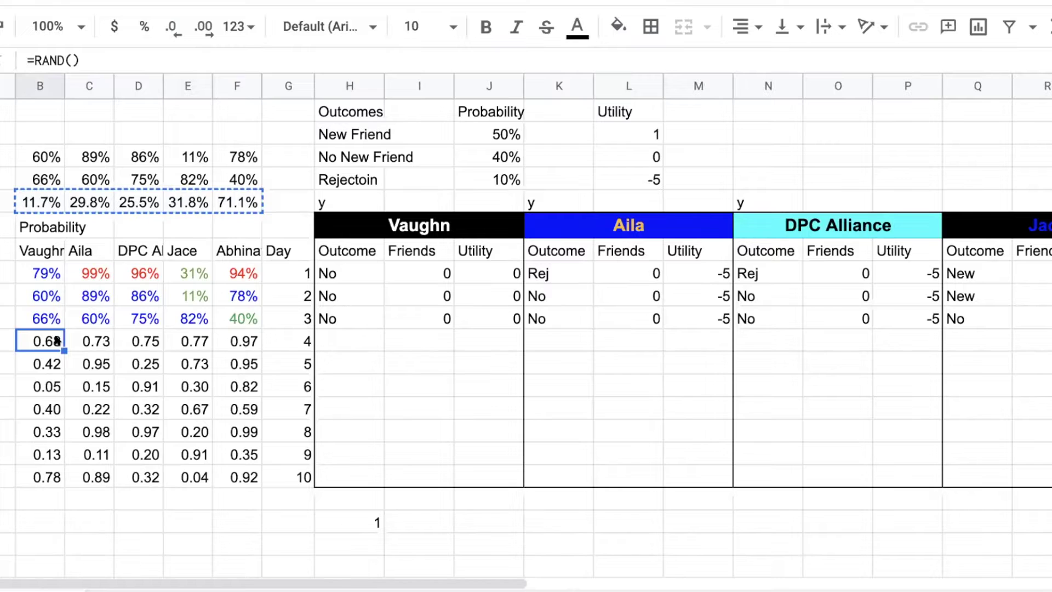
key("ctrl+v")
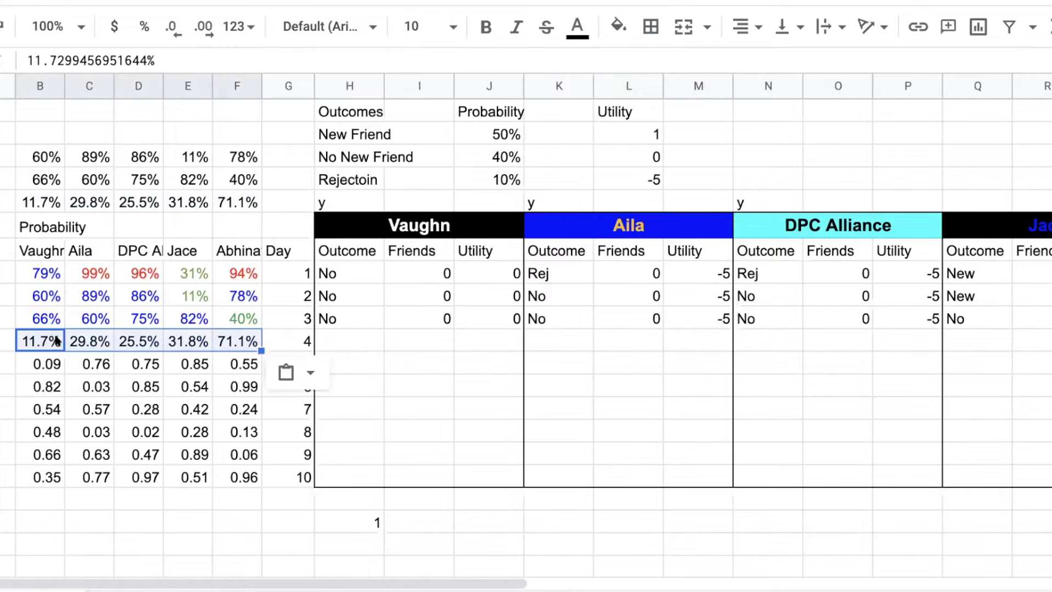
left_click(170, 29)
left_click(557, 524)
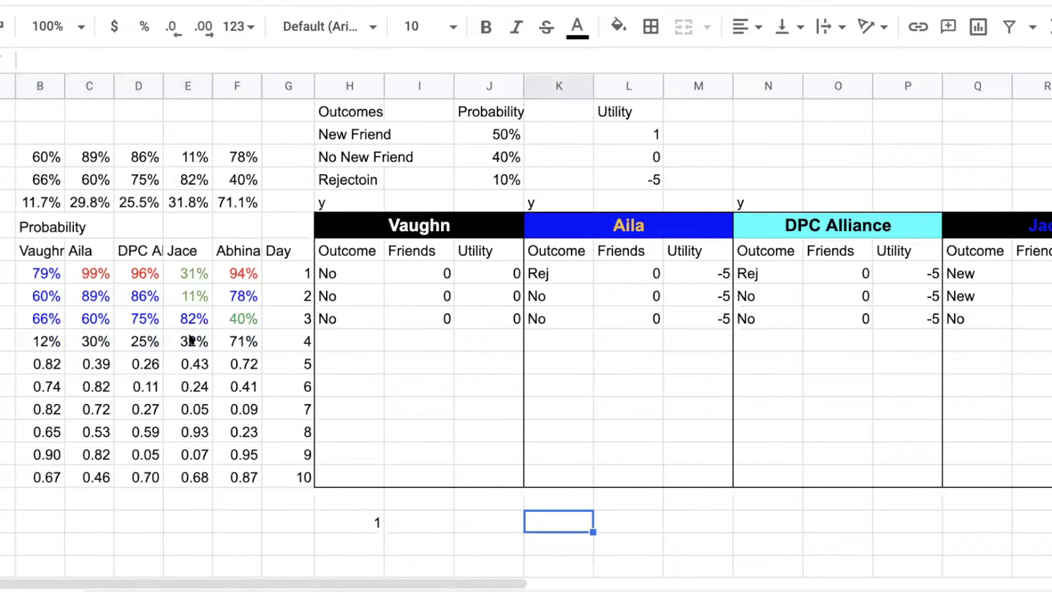
- Colour the first four day 4 probabilities green and the one in column F blue
left_click_drag(191, 340, 29, 341)
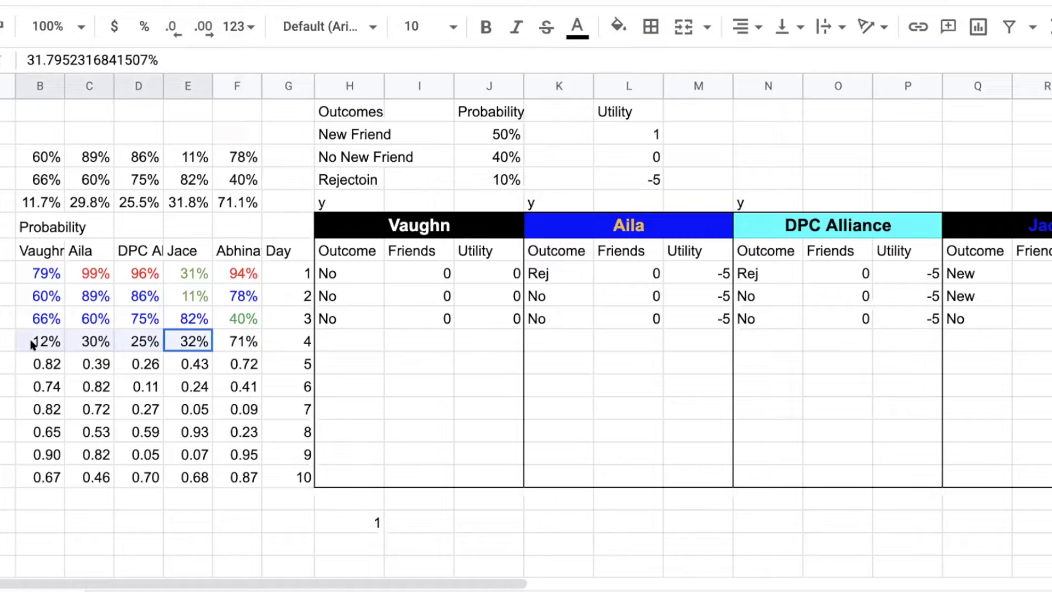
left_click(580, 27)
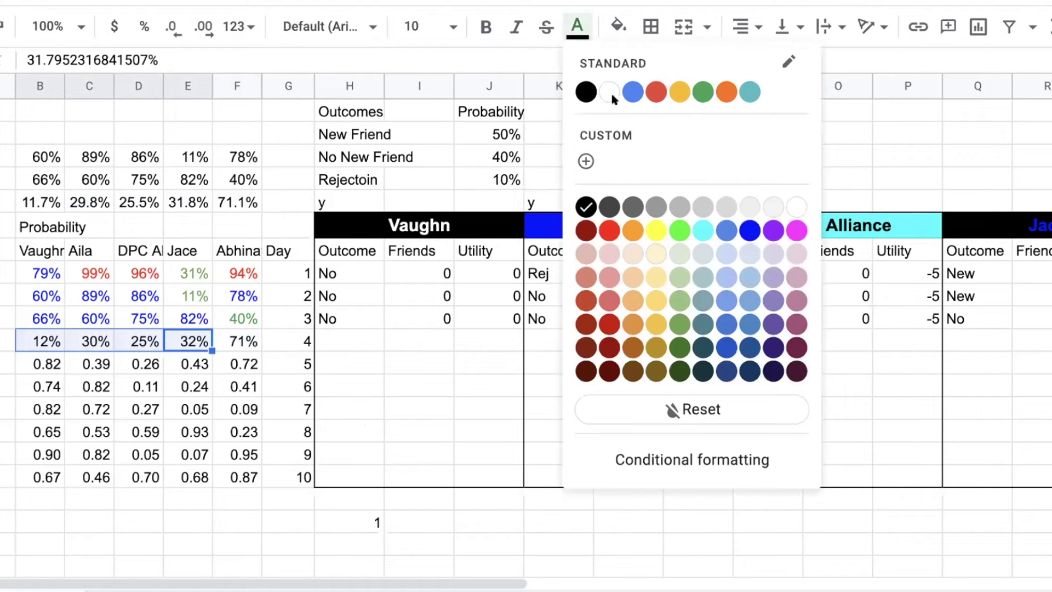
left_click(704, 93)
left_click(246, 342)
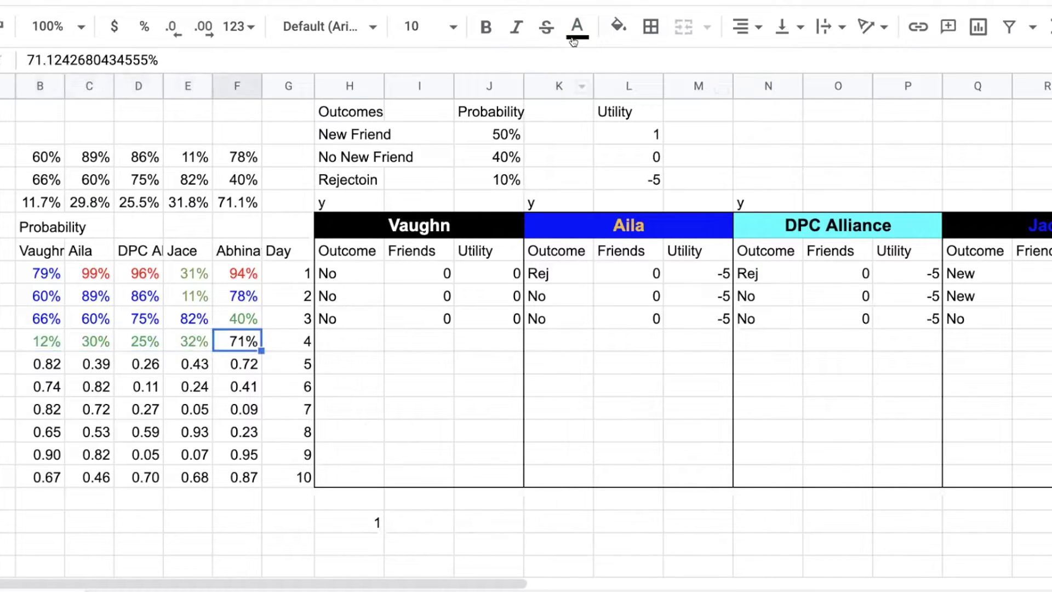
left_click(577, 27)
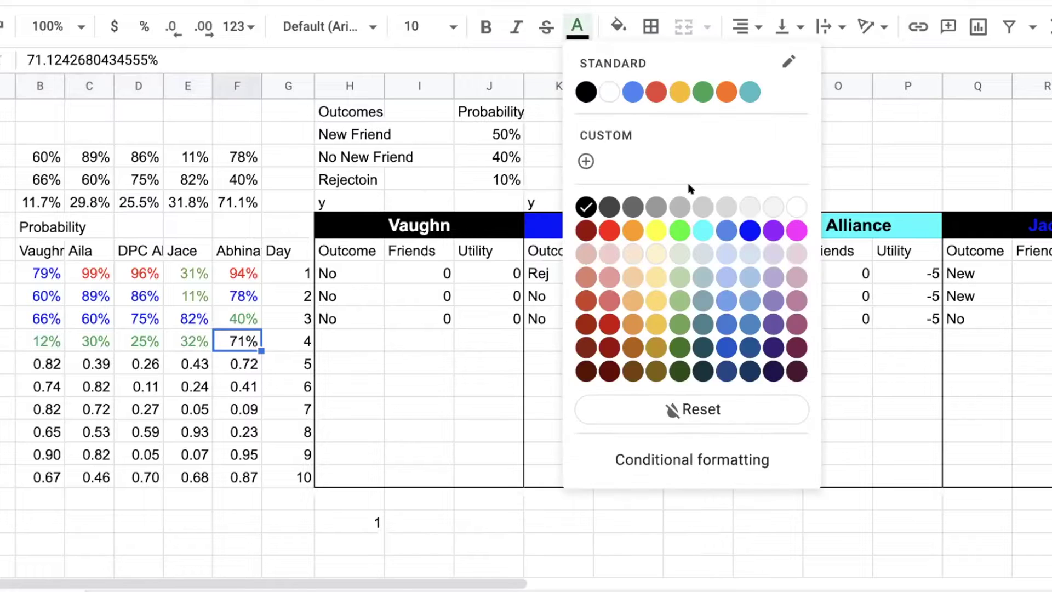
left_click(752, 229)
- Enter New as the day 4 outcome in the first outcome table in column H
left_click(357, 340)
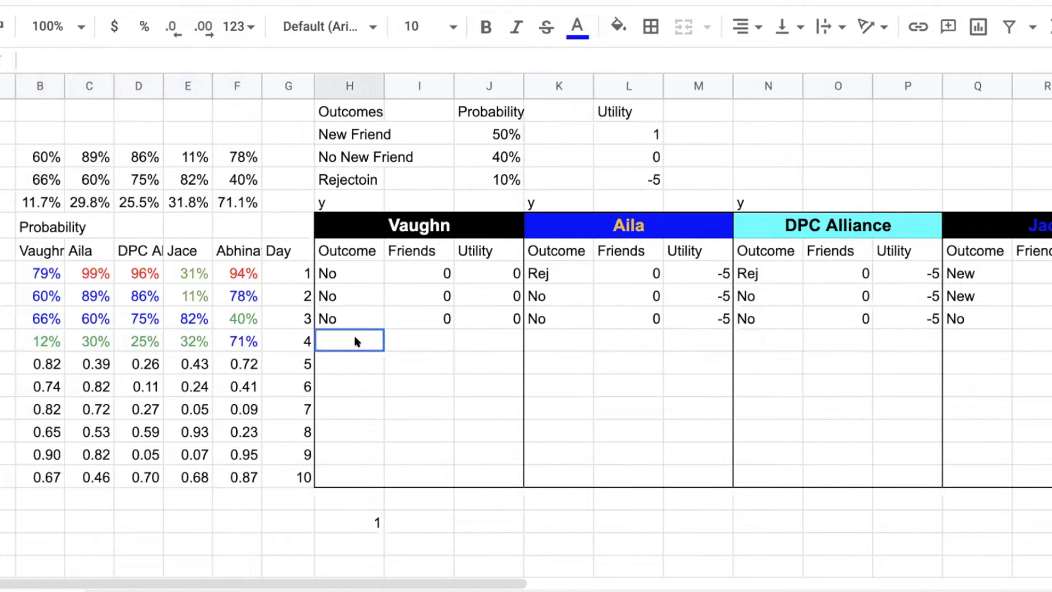
type("New Friend")
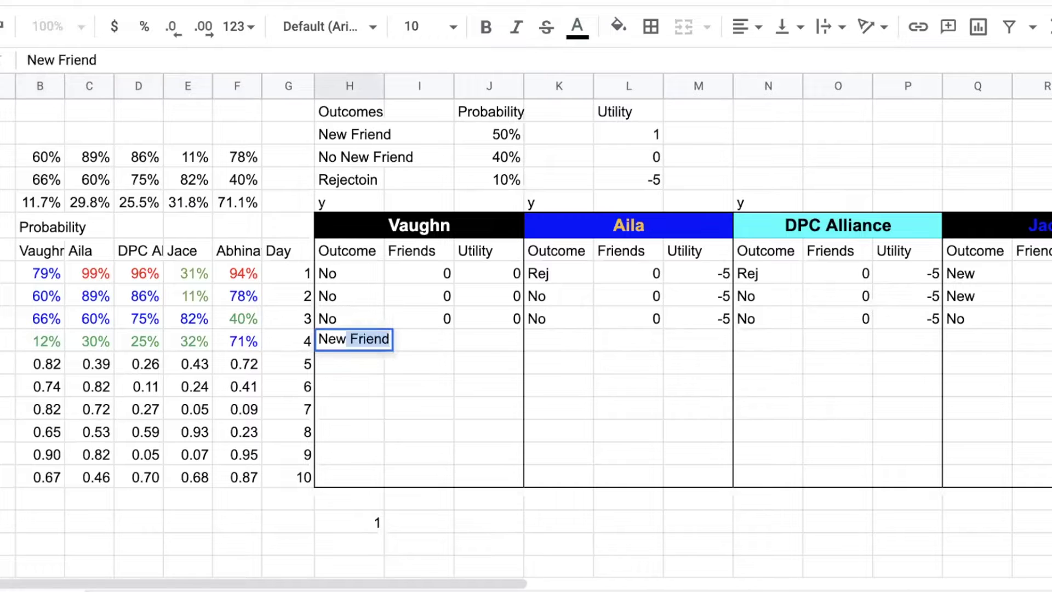
key("Return")
left_click(364, 341)
key("Return")
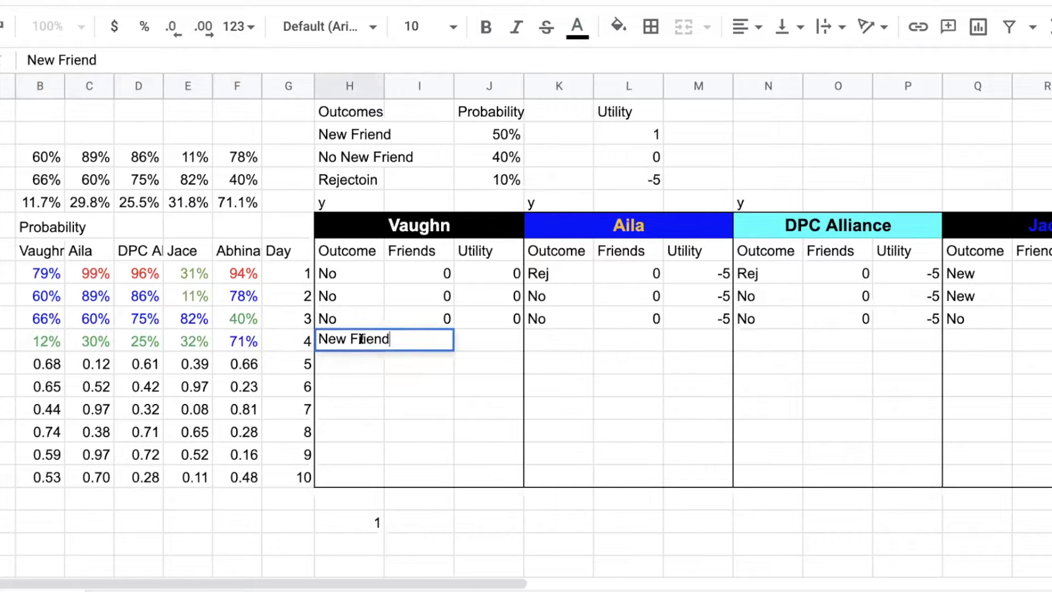
key("BackSpace")
key("BackSpace")
key("BackSpace")
key("BackSpace")
key("BackSpace")
key("BackSpace")
key("BackSpace")
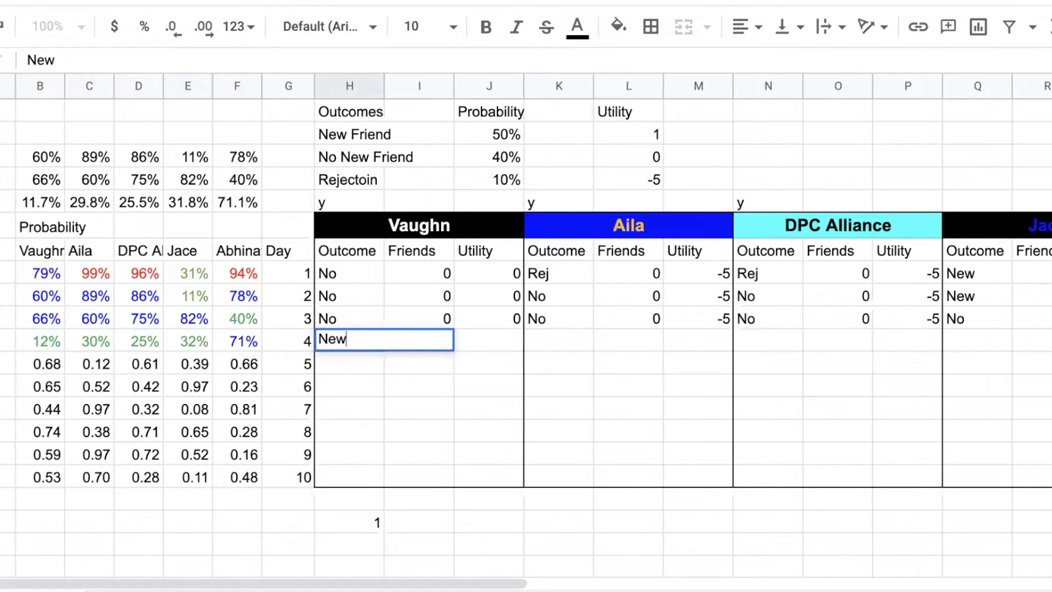
key("Return")
- Enter 1 as the day 4 friends count in the first outcome table
left_click(356, 341)
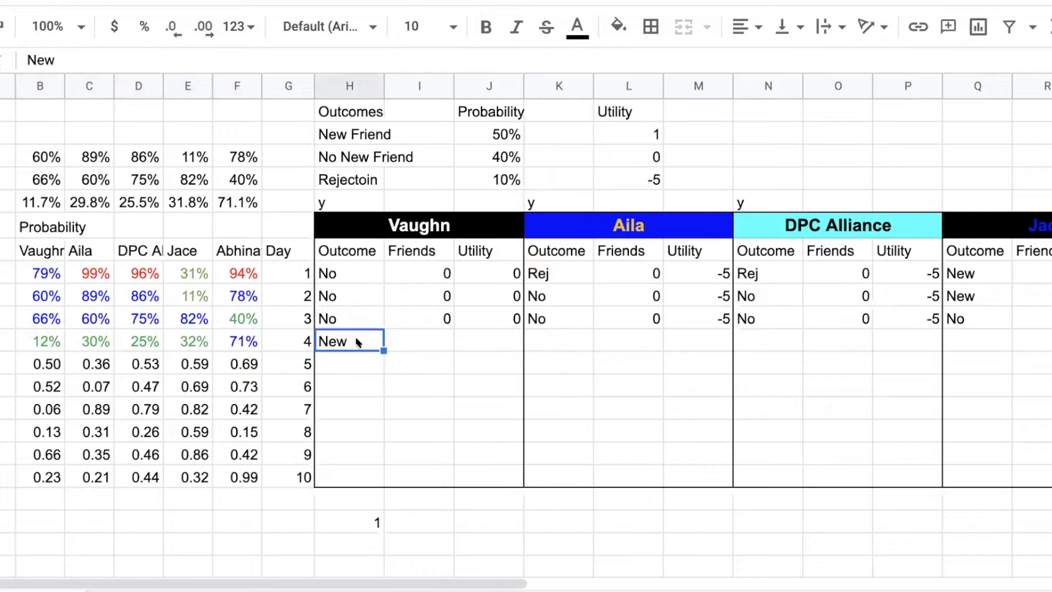
key("ctrl+c")
left_click(575, 341)
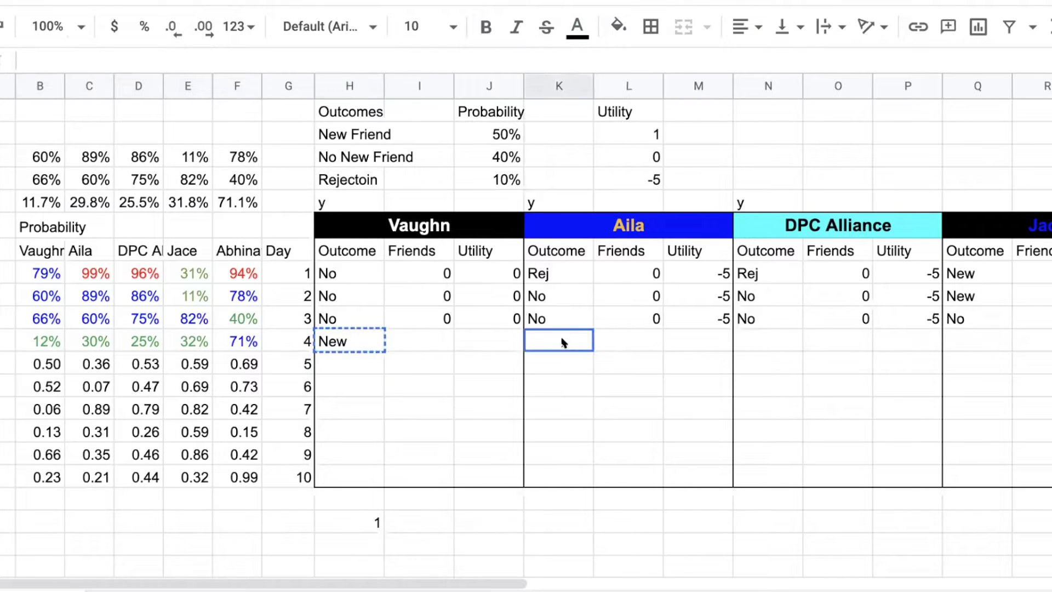
left_click(420, 342)
type("0")
key("BackSpace")
type("1")
key("Return")
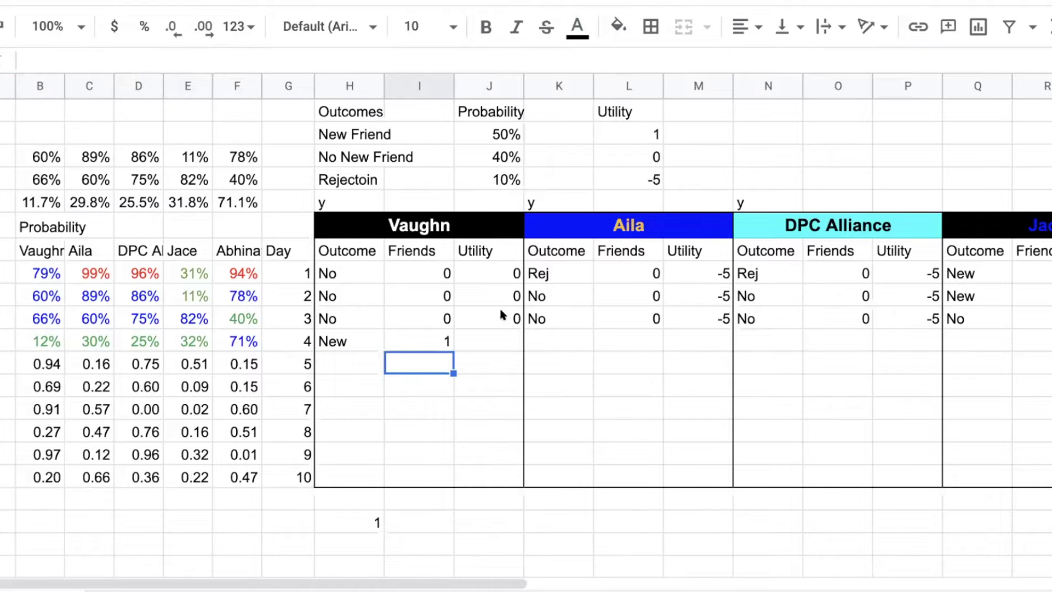
- Fill day 4 outcome and friends with New and 1 in the second, DPC Alliance and fourth tables, and No and 1 in the fifth
left_click_drag(427, 339, 359, 341)
key("ctrl+c")
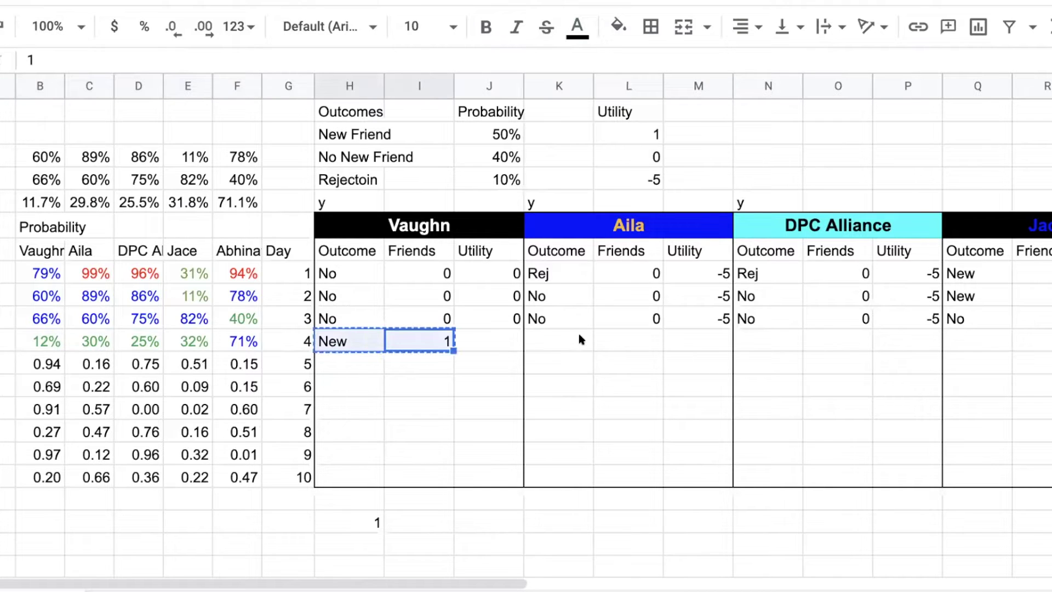
left_click(564, 335)
key("ctrl+v")
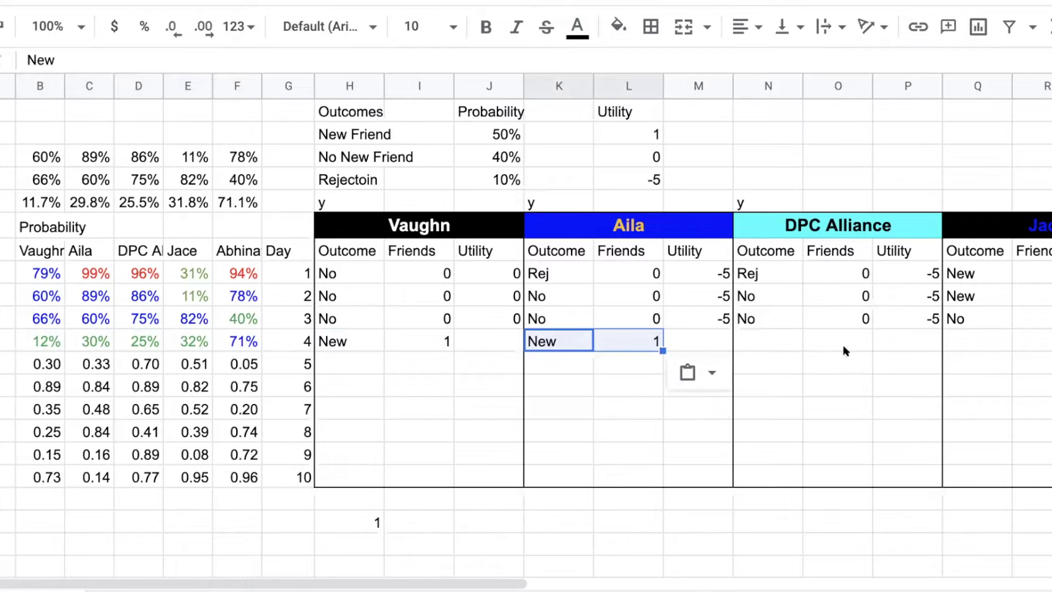
left_click(784, 347)
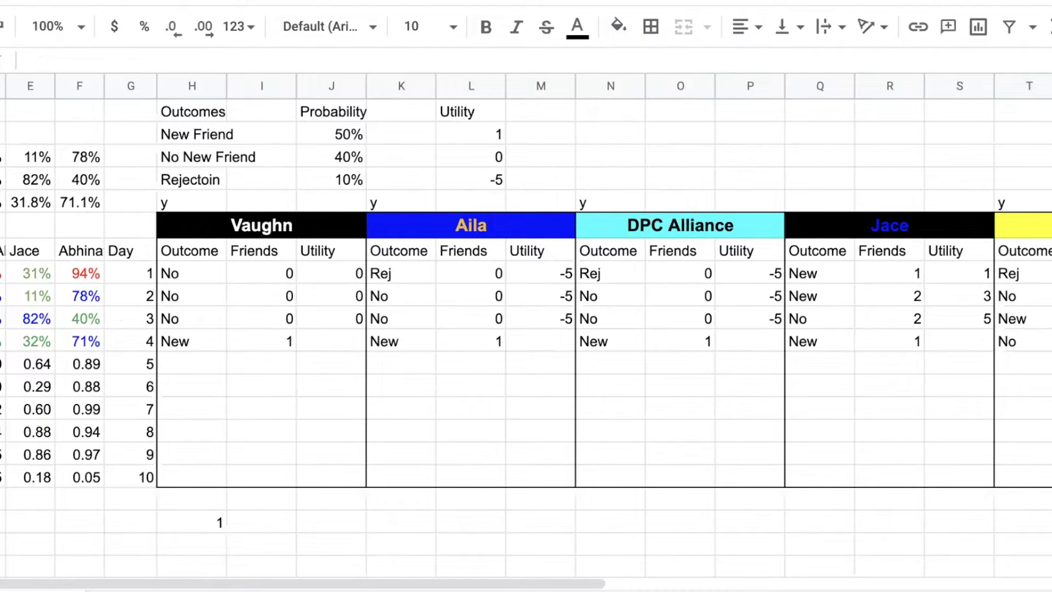
scroll(526, 329, "right", 2)
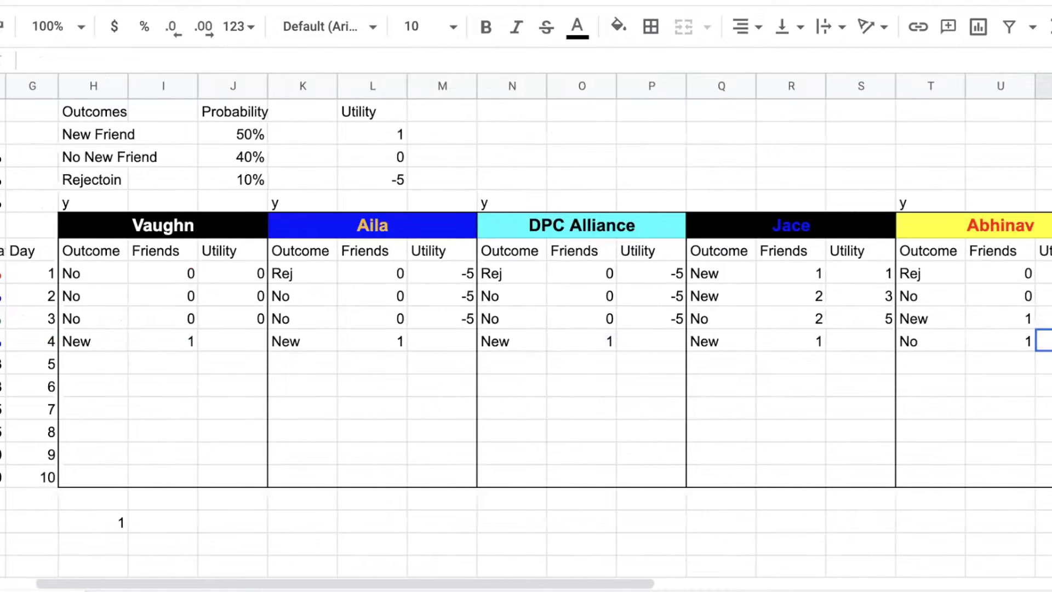
key("Return")
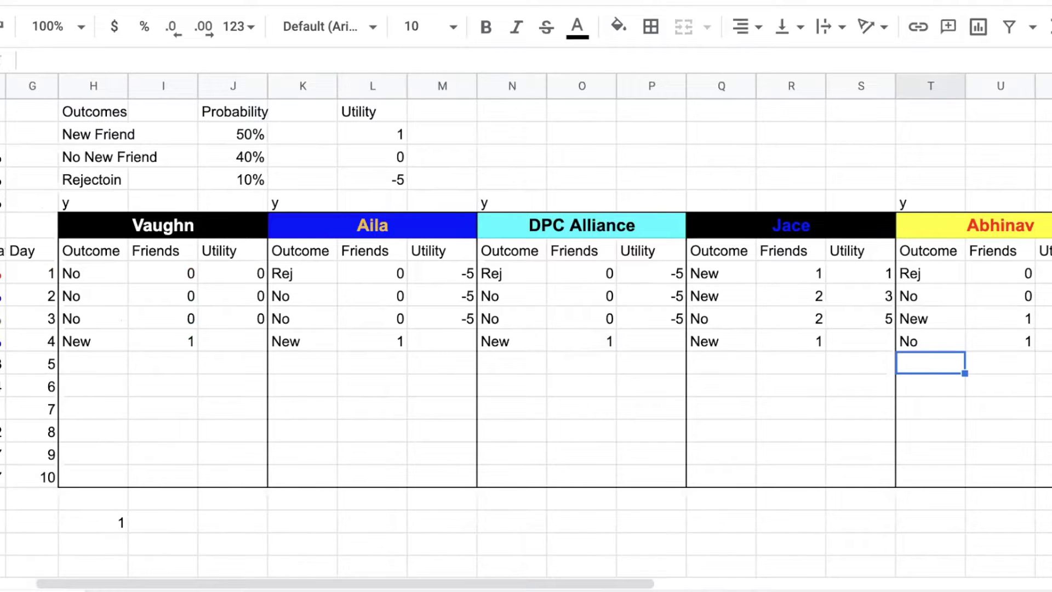
- Set the fourth table's day 4 friends count to 3 and its utility to 8
left_click(819, 336)
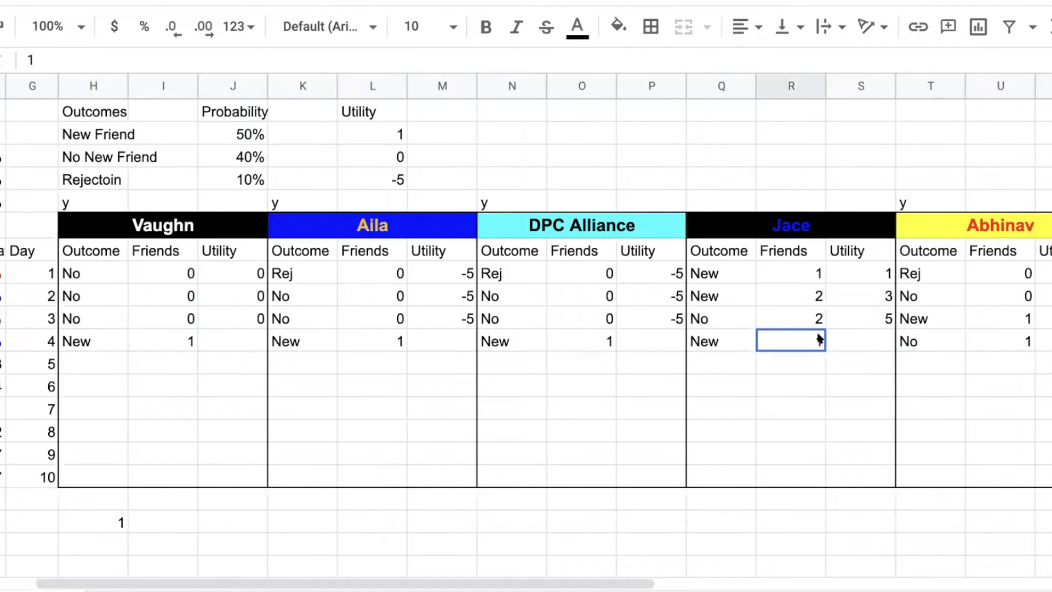
type("3")
key("Return")
left_click(860, 340)
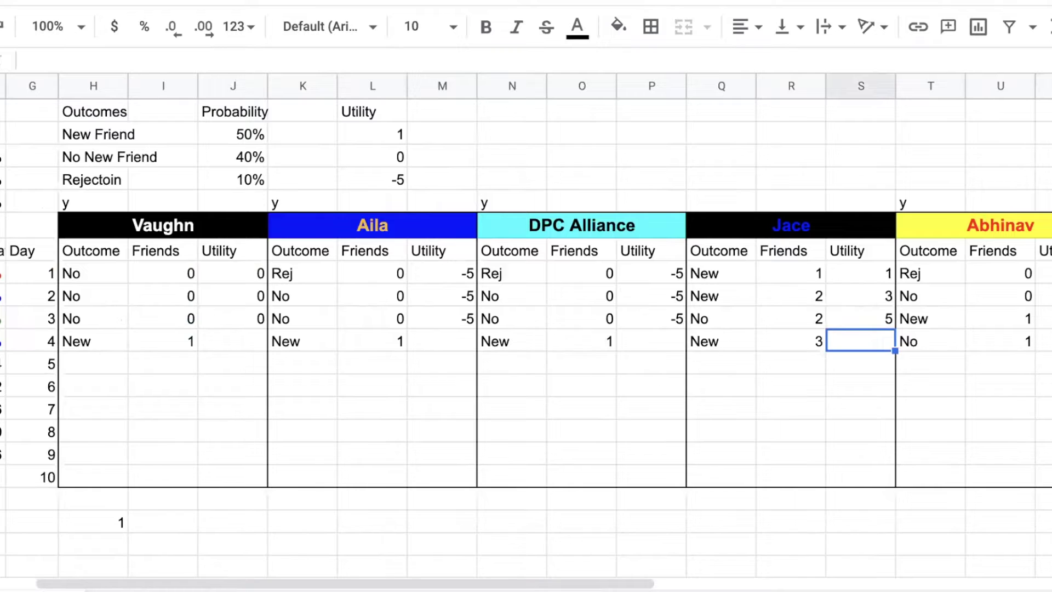
type("8")
key("Return")
left_click(861, 341)
left_click(720, 341)
- Enter a day 4 utility of -4 for both the DPC Alliance table and the second outcome table
left_click(651, 341)
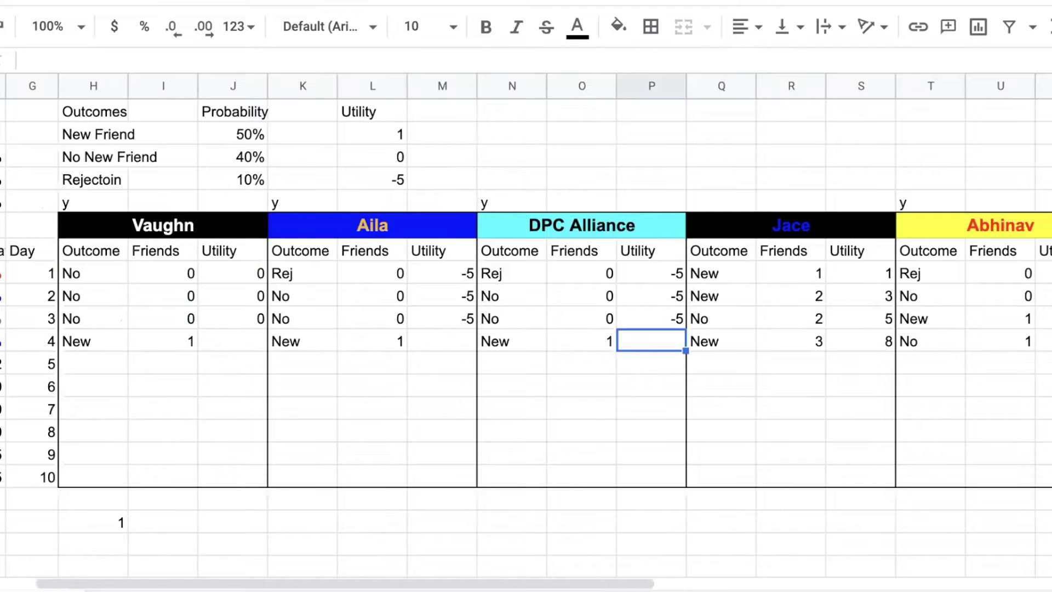
type("-4")
key("Return")
left_click(581, 340)
left_click(442, 340)
type("-4")
key("Return")
left_click(372, 341)
- Enter a day 4 utility of 1 for the first outcome table in column J
left_click(233, 340)
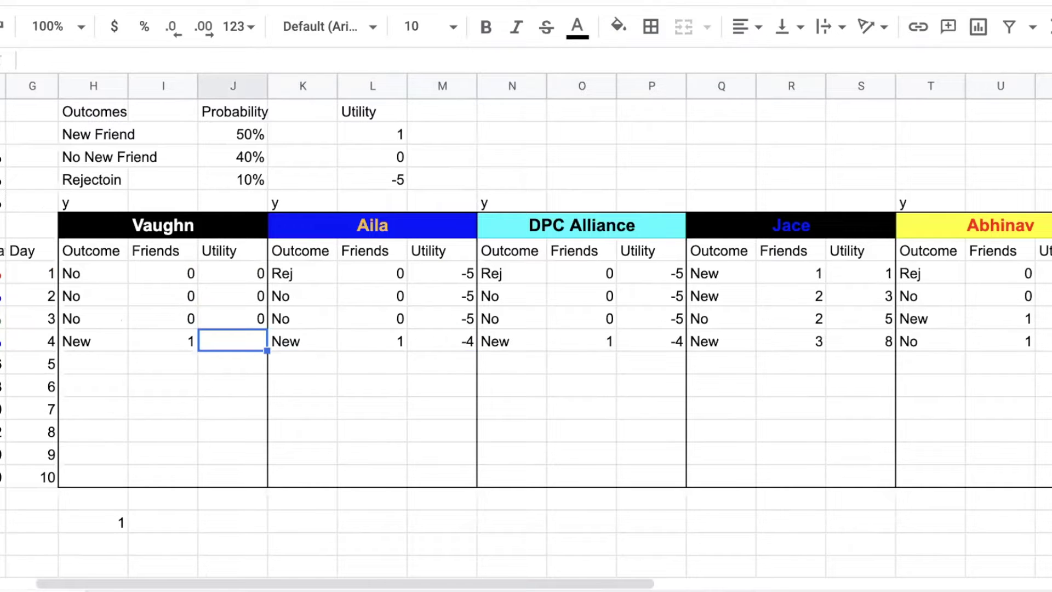
type("1")
key("Return")
key("Left")
key("Left")
key("Left")
key("Left")
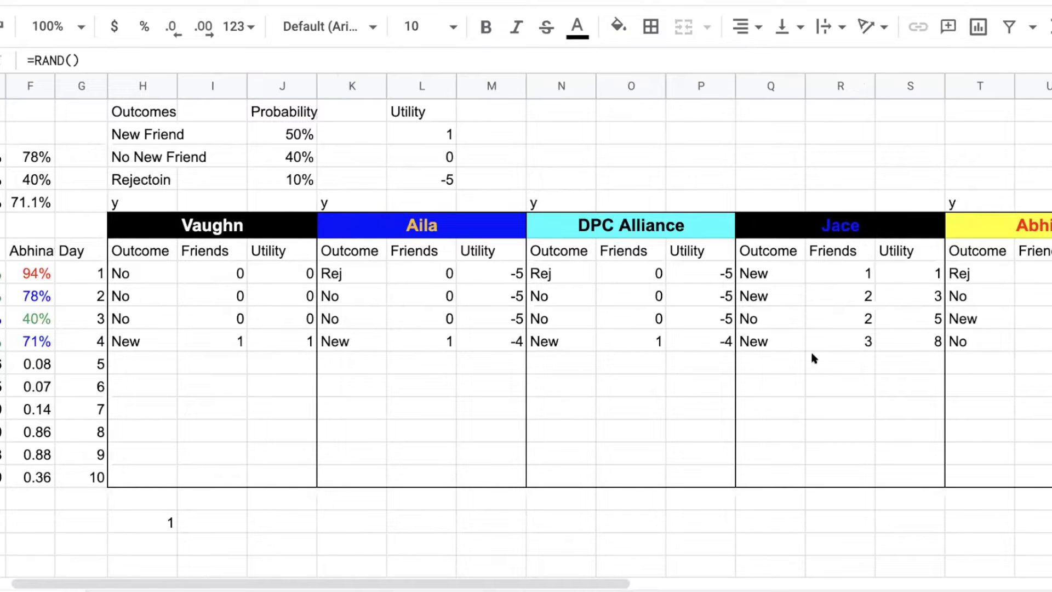
- Generate fresh random probabilities for day 5 by clearing and re-entering 1 in the column H cell below the tables
left_click_drag(633, 585, 554, 584)
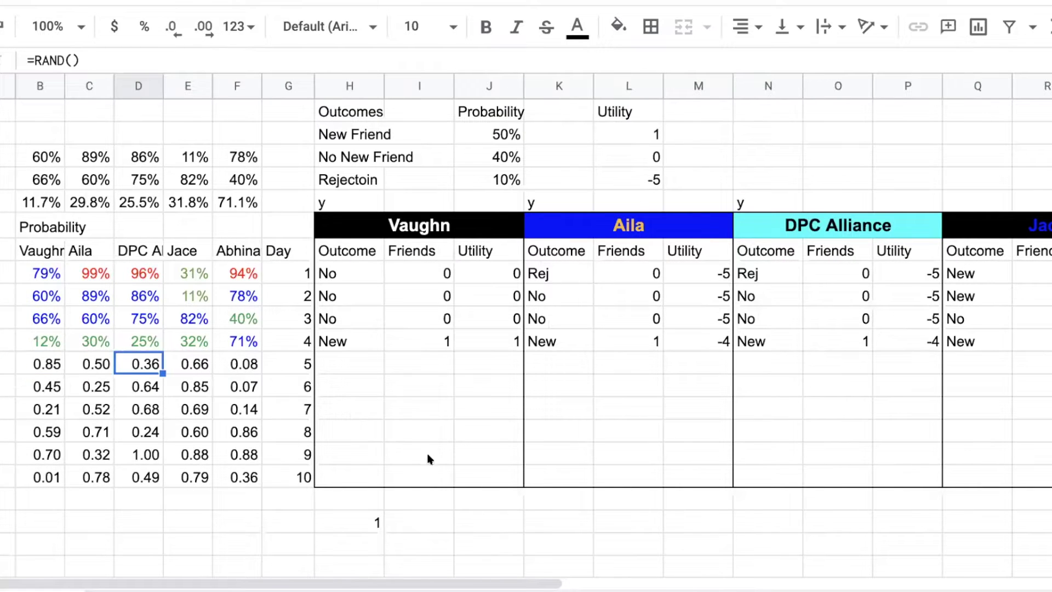
left_click(356, 527)
key("Delete")
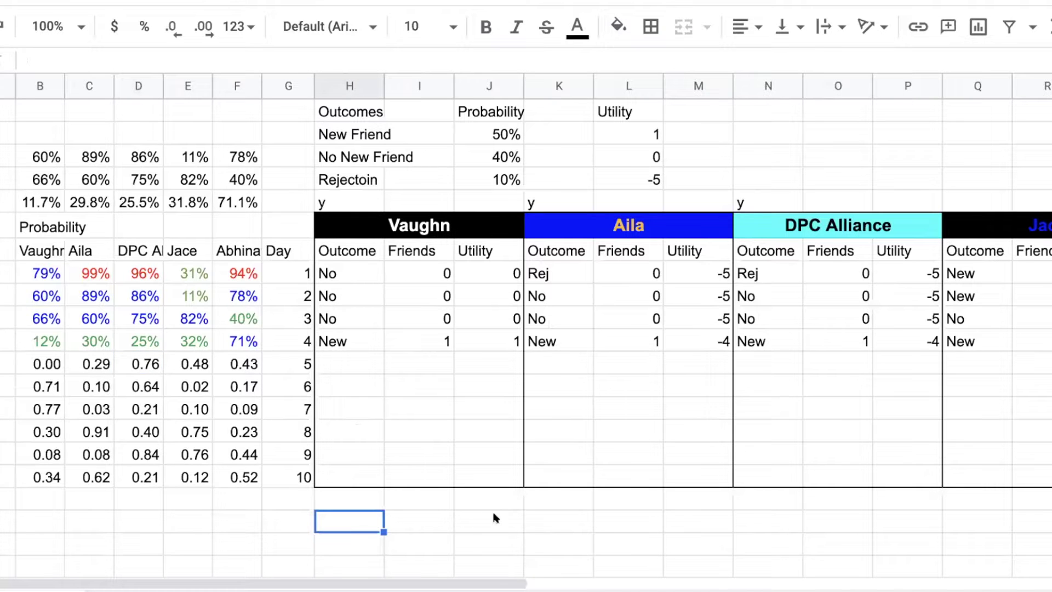
left_click_drag(550, 585, 650, 584)
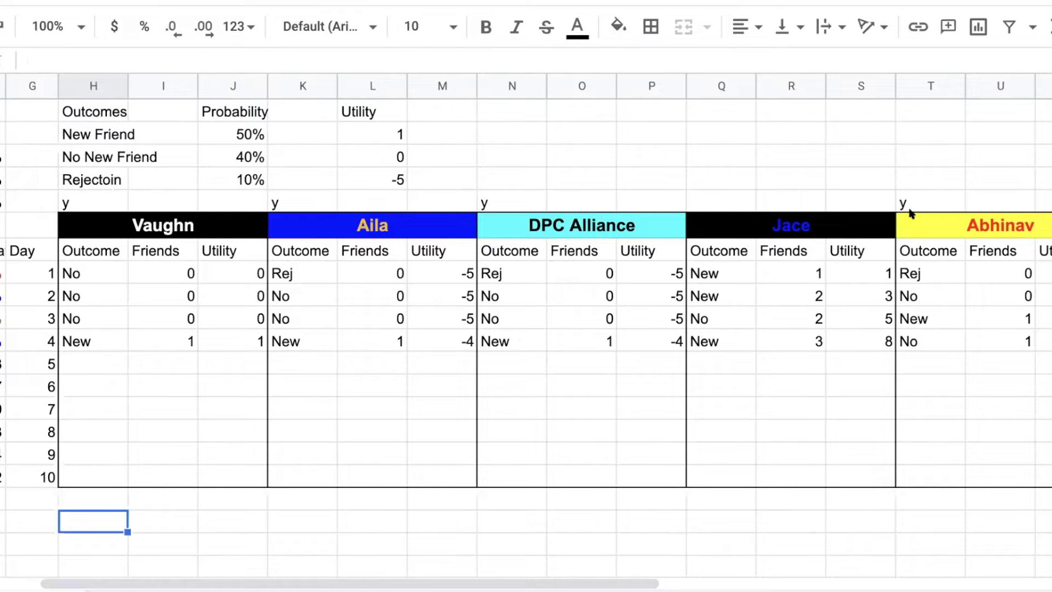
left_click_drag(571, 582, 445, 585)
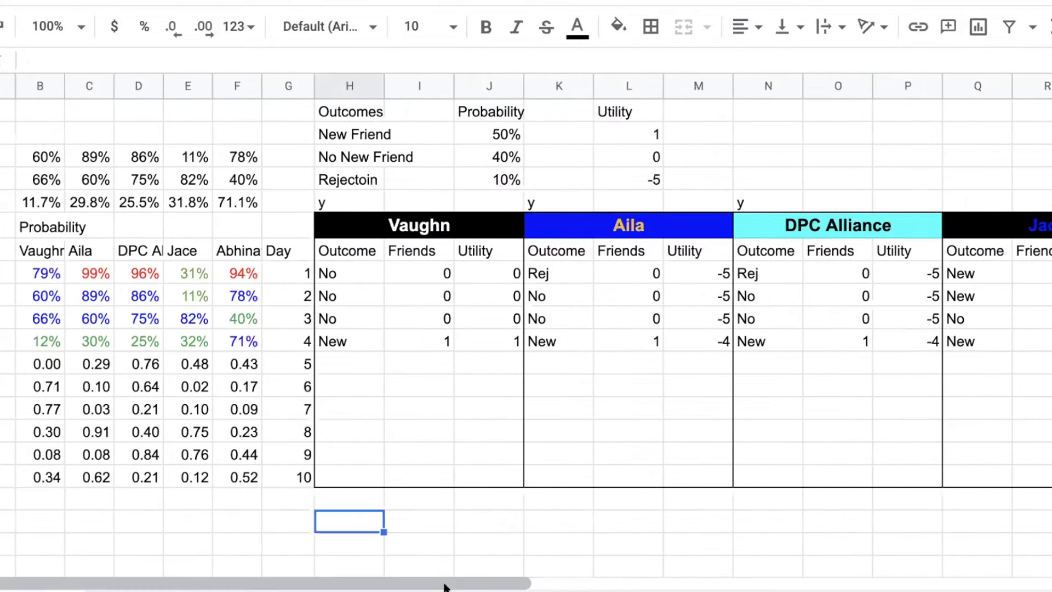
key("Right")
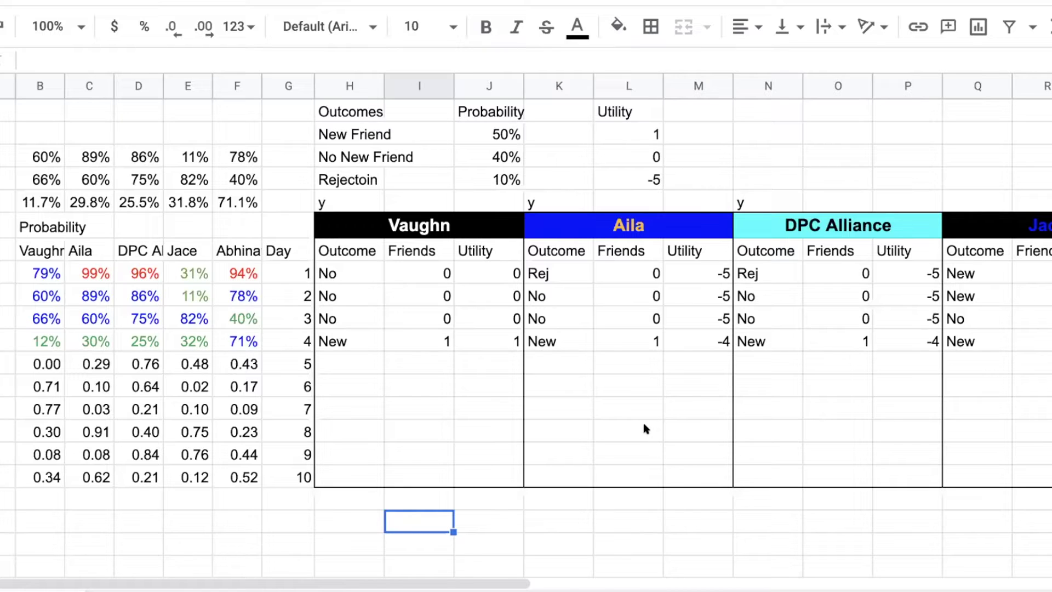
left_click(360, 520)
type("1")
key("Return")
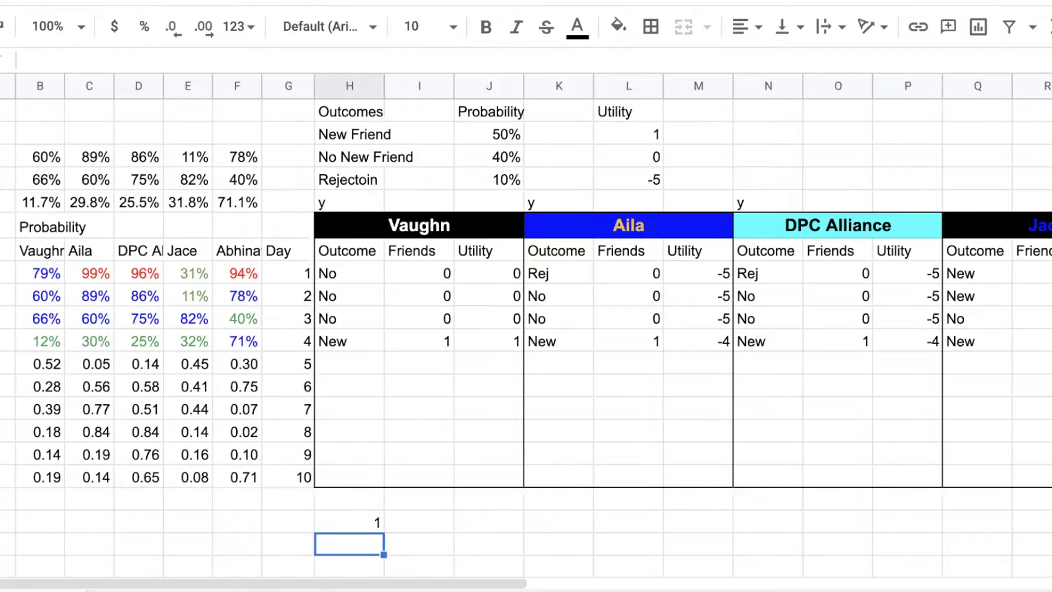
- Clear the three rows of stored percentages in columns B to F above the Probability heading
left_click(241, 364)
left_click_drag(48, 157, 249, 202)
key("Delete")
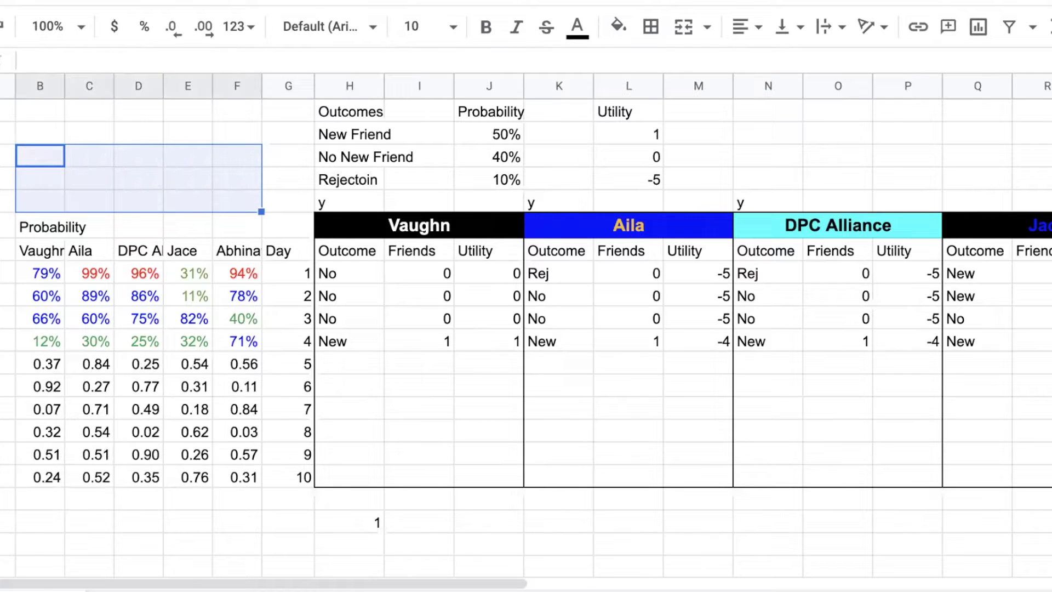
- Copy the day 5 random probabilities and paste them as static values in columns B to F, two rows above the Probability heading
left_click_drag(241, 367, 45, 364)
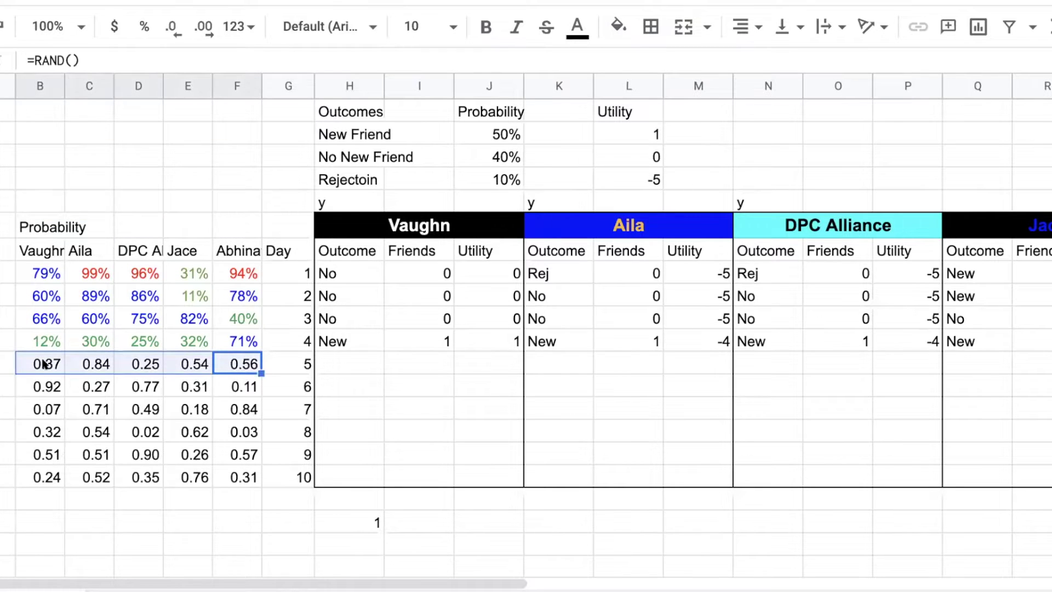
key("ctrl+c")
left_click(41, 177)
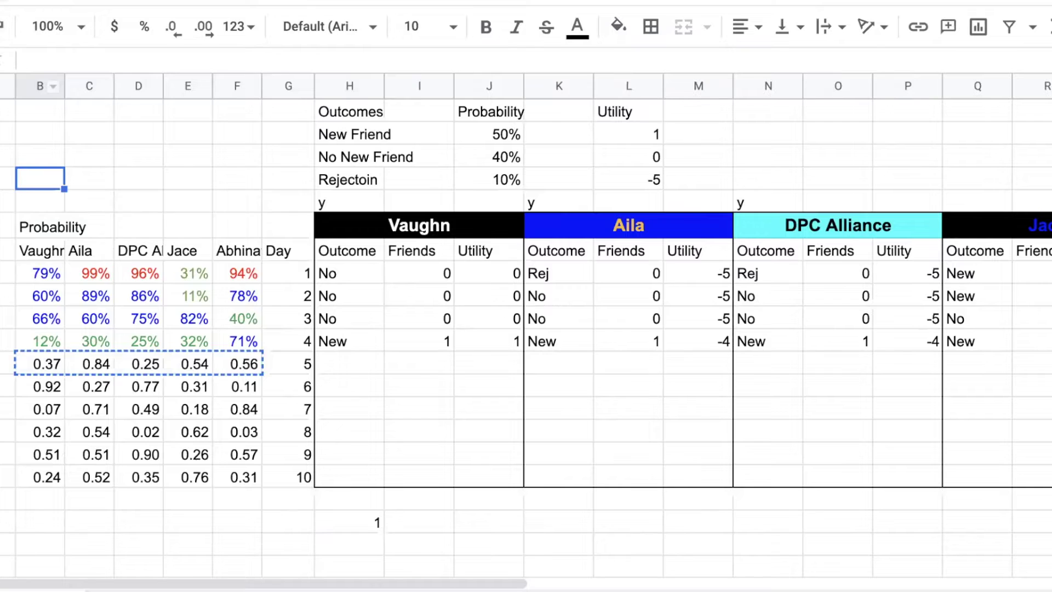
right_click(44, 176)
mouse_move(104, 213)
left_click(400, 226)
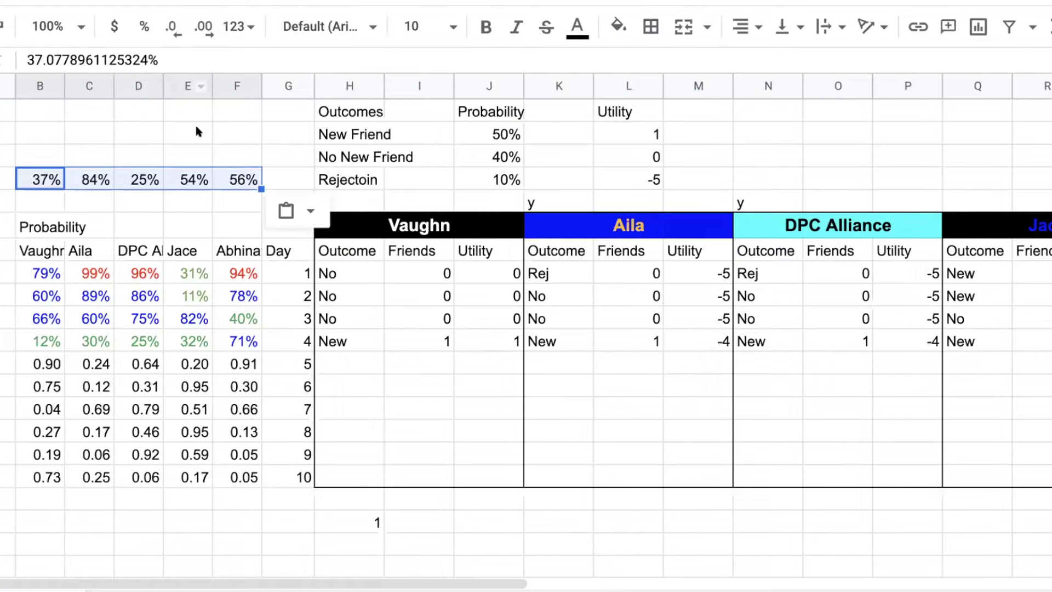
- Replace the day 5 random formulas in columns B to F with the stored percentages 37%, 84%, 25%, 54% and 56%
key("ctrl+c")
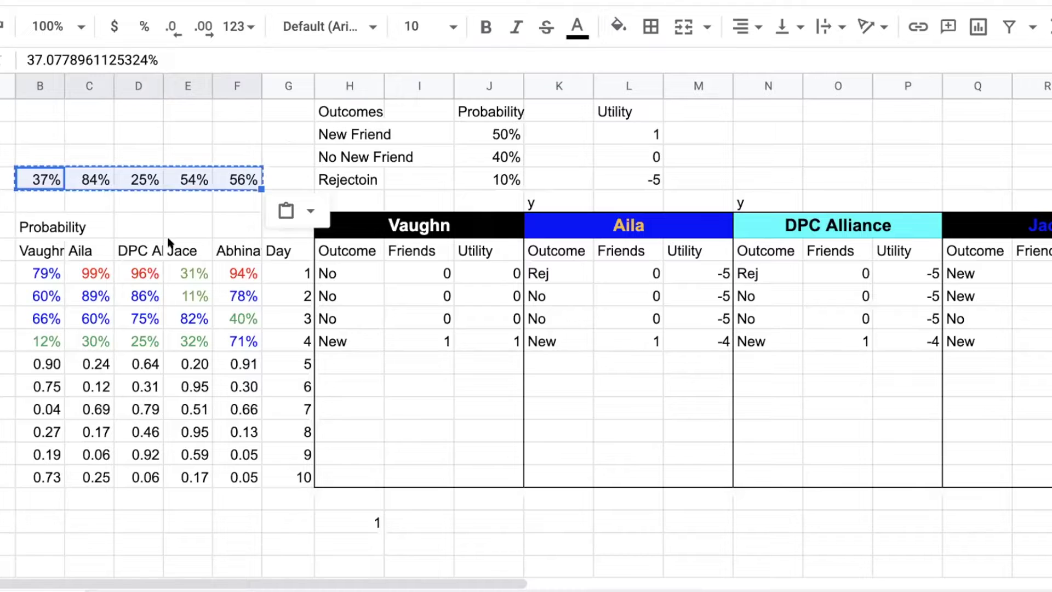
left_click(55, 364)
key("ctrl+v")
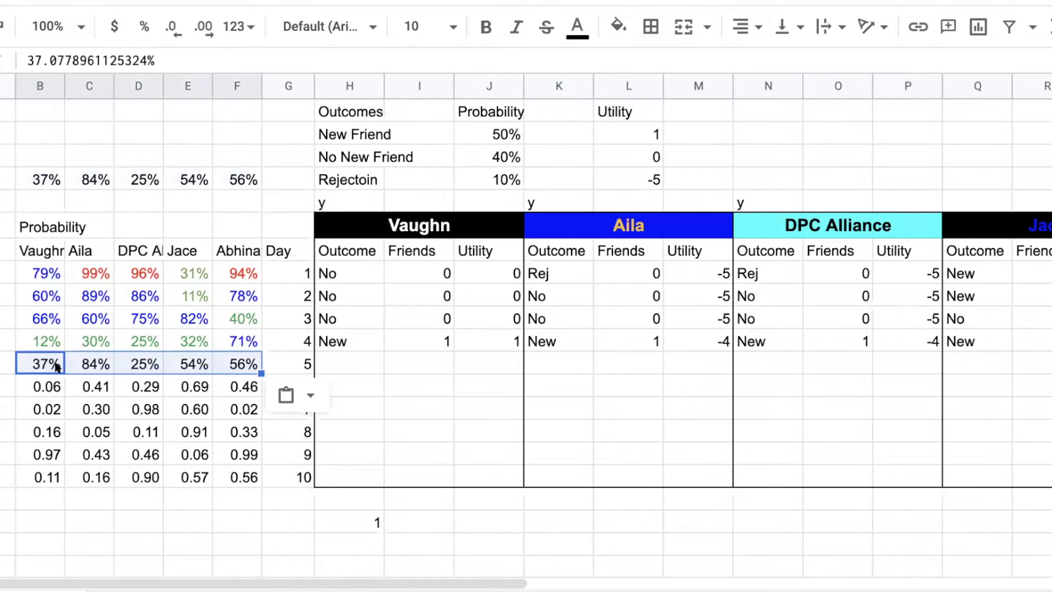
left_click(217, 525)
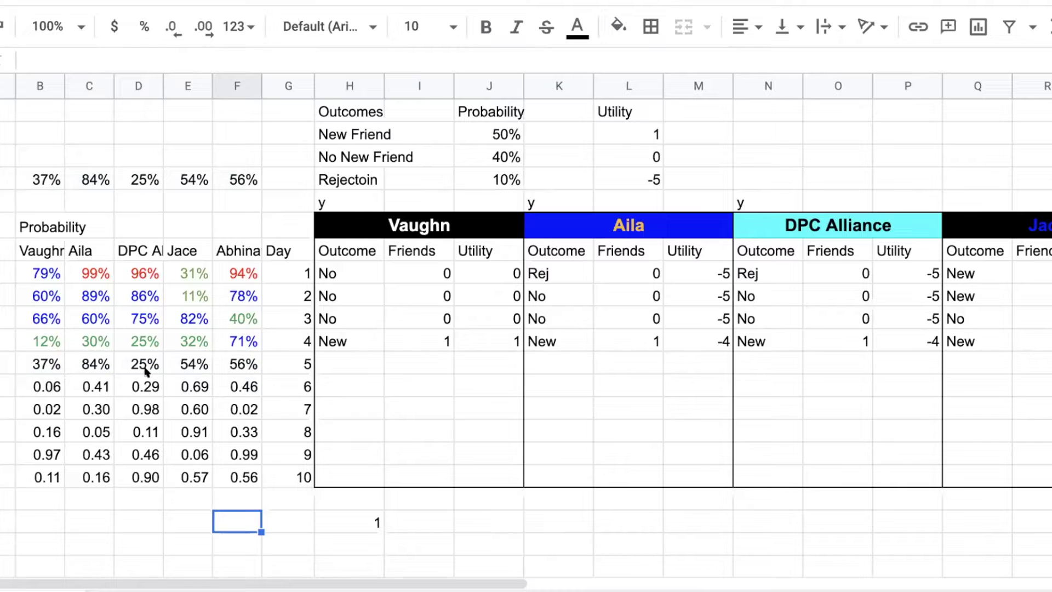
- Colour the day 5 probabilities in columns B and D green
left_click(50, 367)
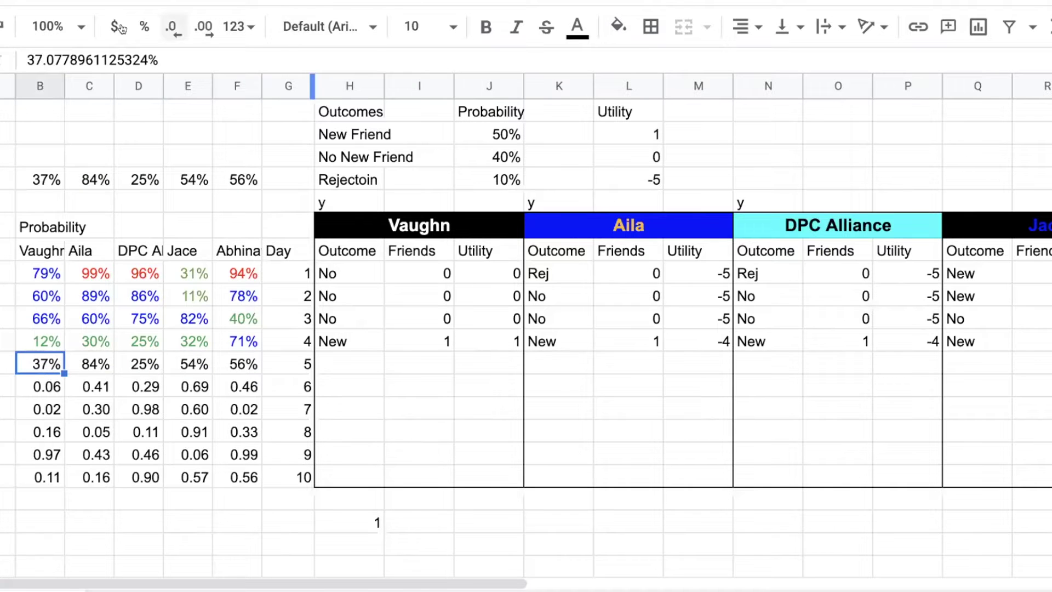
left_click(577, 27)
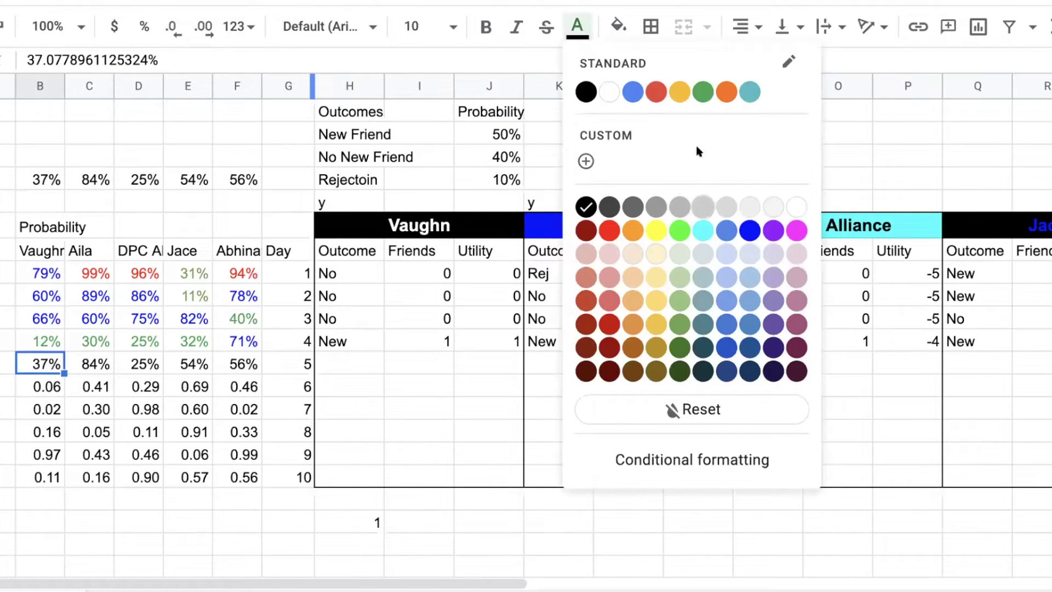
left_click(703, 92)
left_click(140, 364)
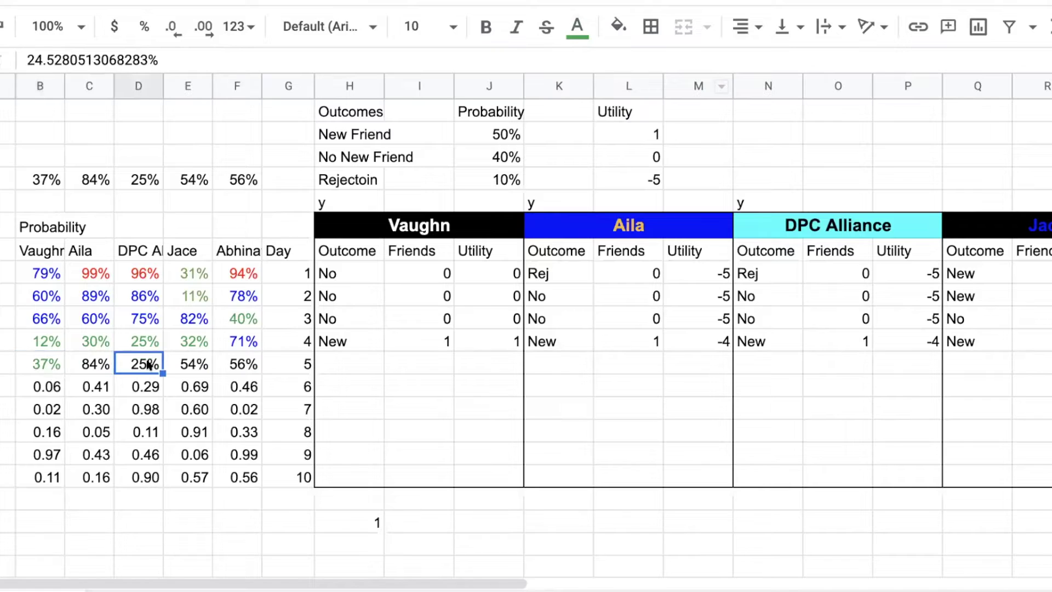
left_click(577, 27)
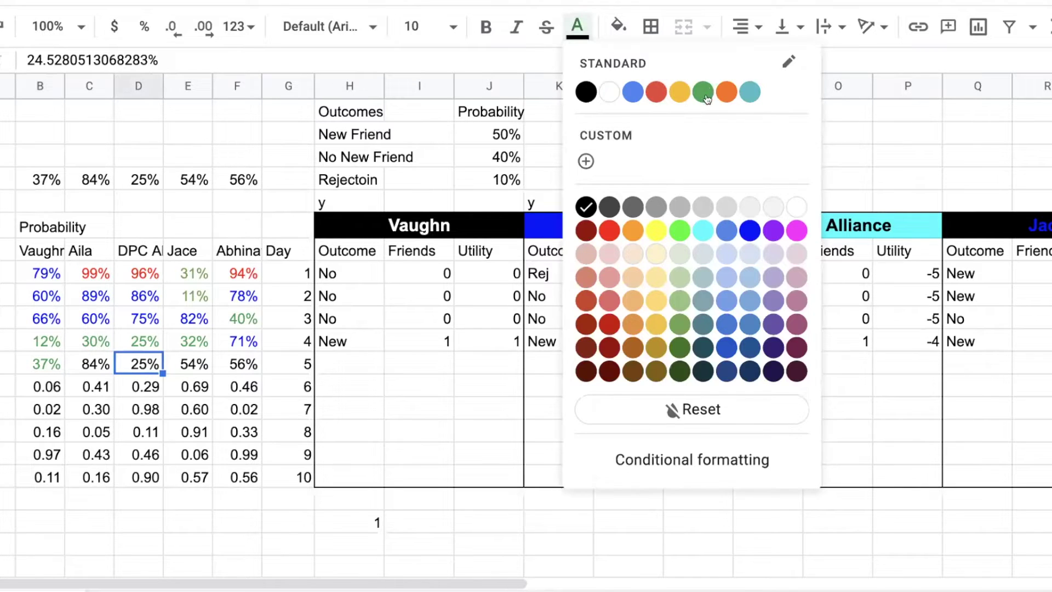
left_click(703, 91)
- Colour the day 5 probabilities in columns C, E and F blue
left_click(94, 365)
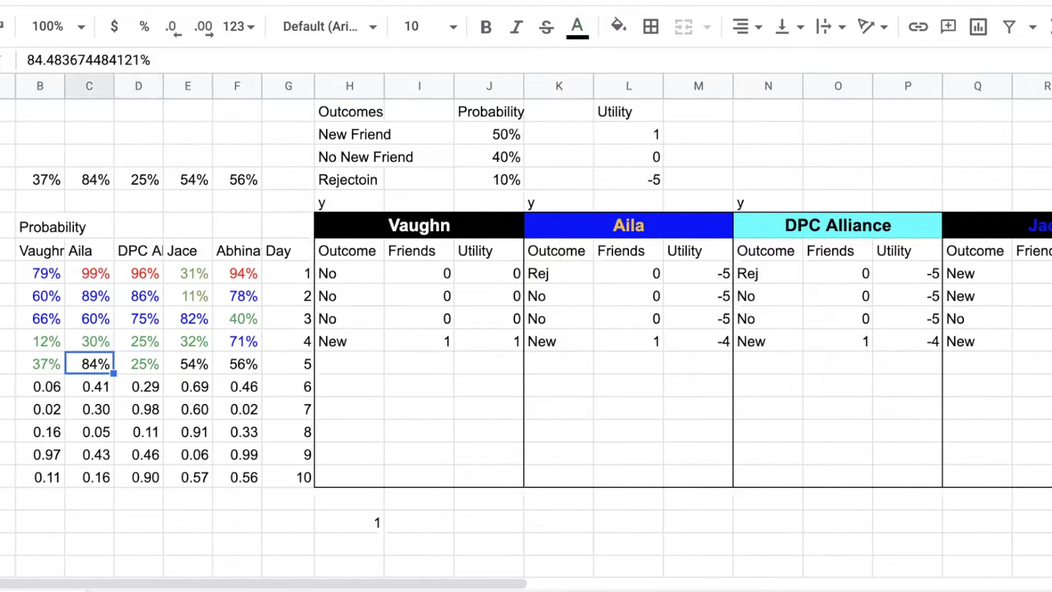
left_click(577, 27)
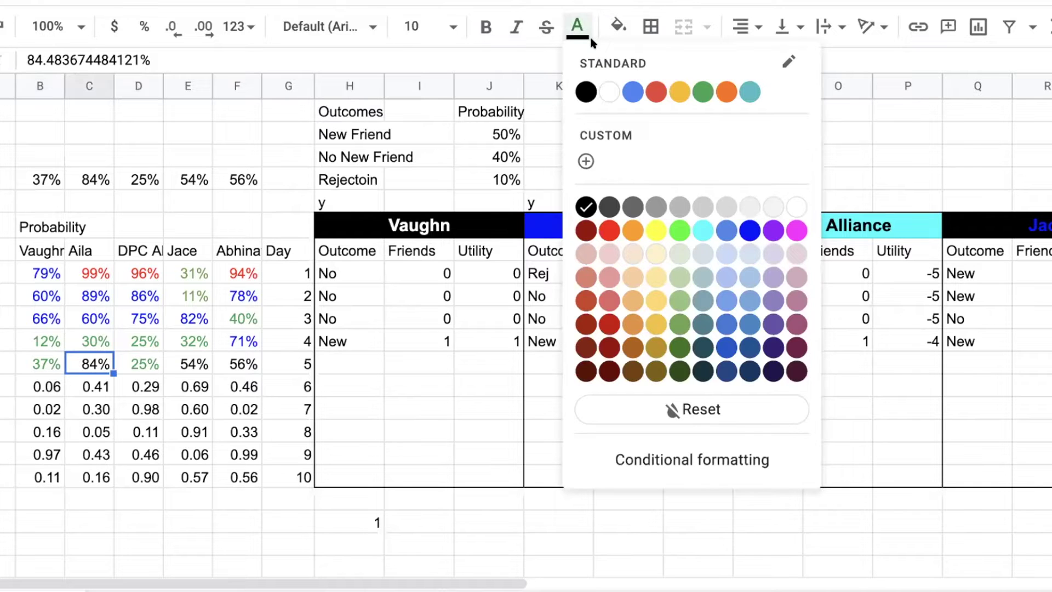
left_click(751, 231)
left_click_drag(193, 365, 231, 364)
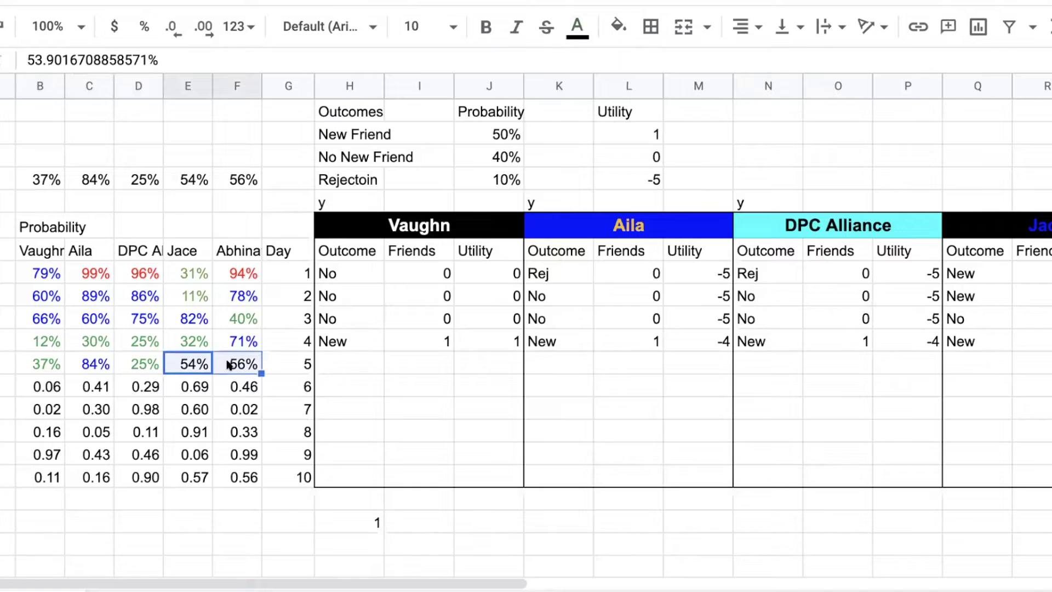
left_click(577, 25)
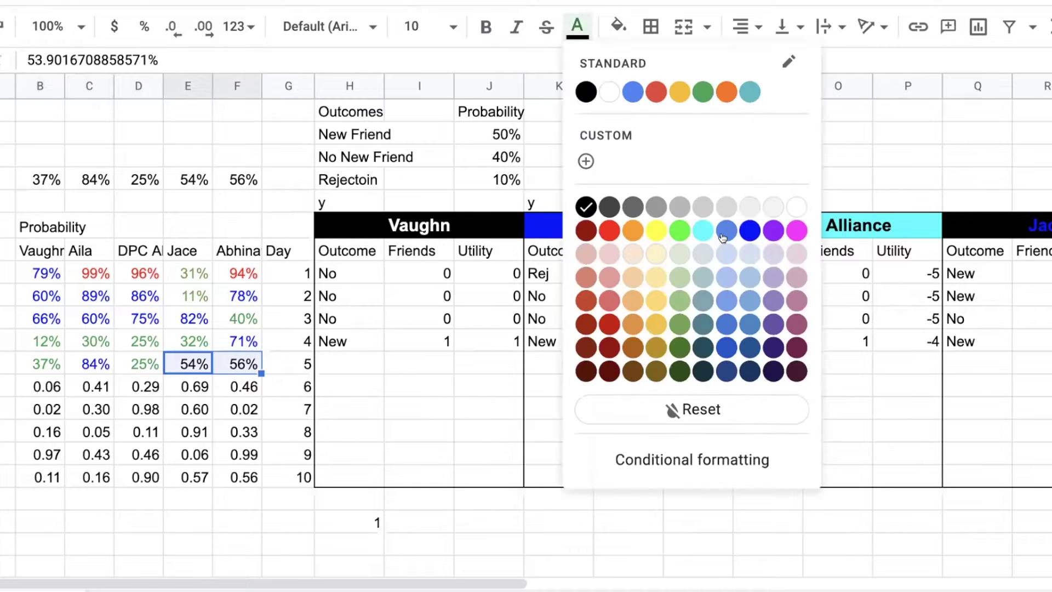
left_click(750, 231)
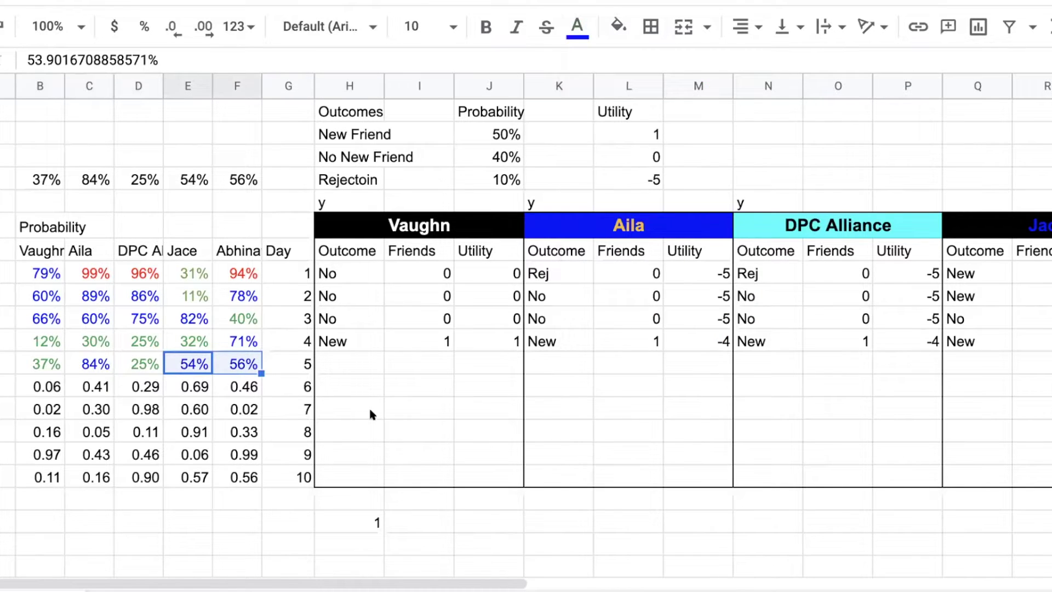
- Record day 5 in the first outcome table with outcome New, 2 friends and a utility of 3
left_click(415, 366)
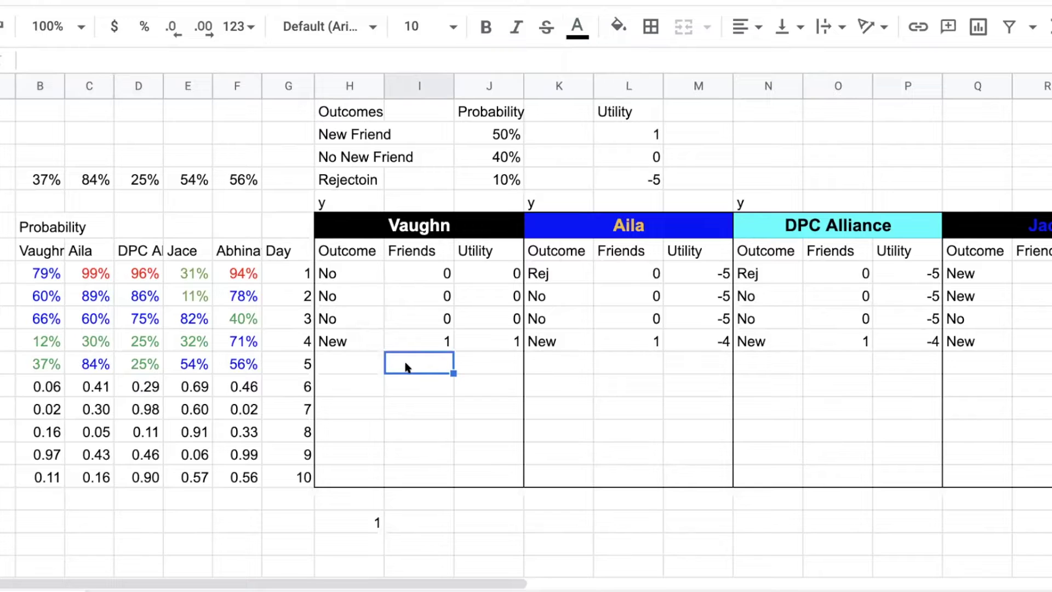
left_click(360, 363)
type("New")
key("Return")
key("Up")
key("Right")
type("2")
key("Tab")
type("3")
key("Return")
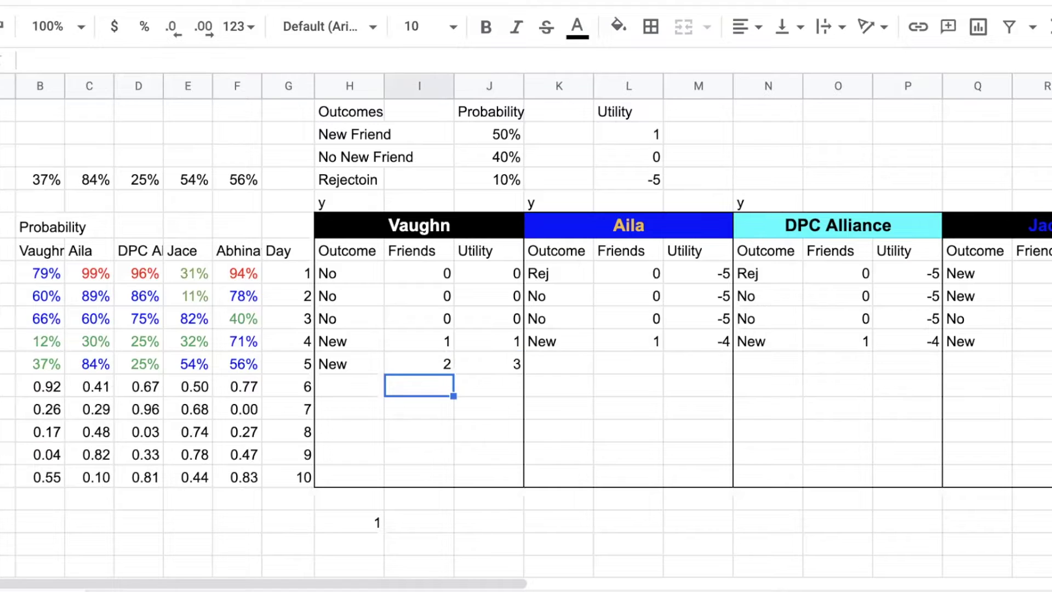
- Record day 5 in the DPC Alliance table with outcome New, 2 friends and a utility of -2
key("Up")
key("Right")
key("Right")
key("Right")
key("Right")
key("Right")
type("New")
key("Tab")
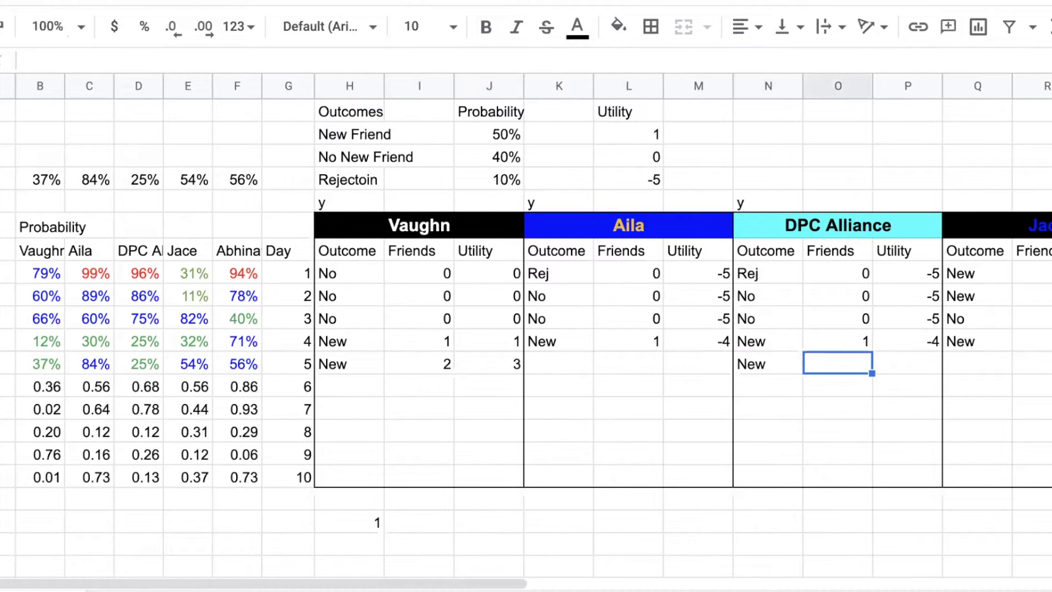
type("2")
key("Return")
key("Up")
key("Right")
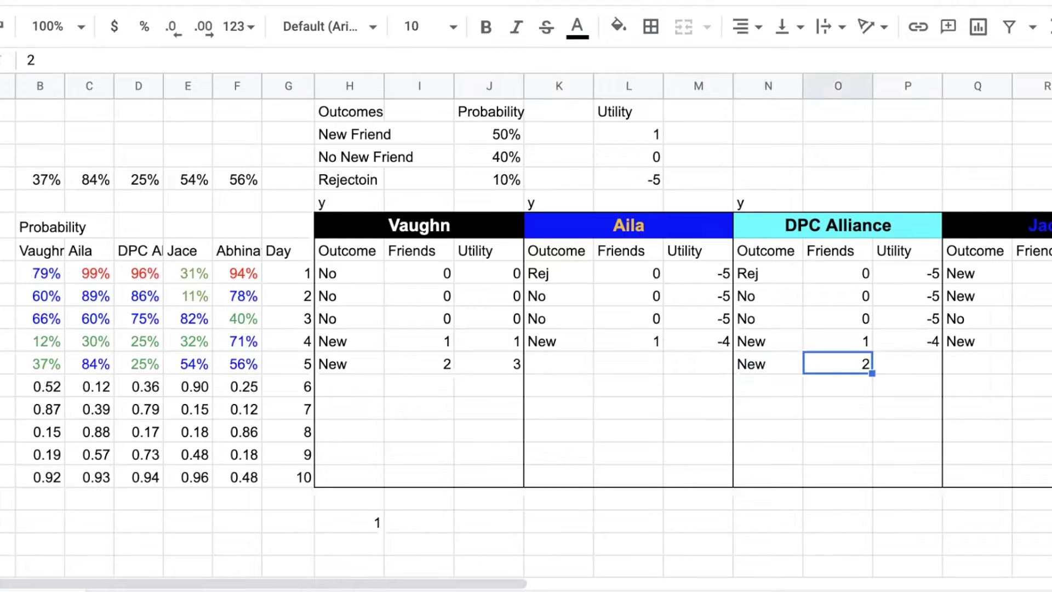
key("Right")
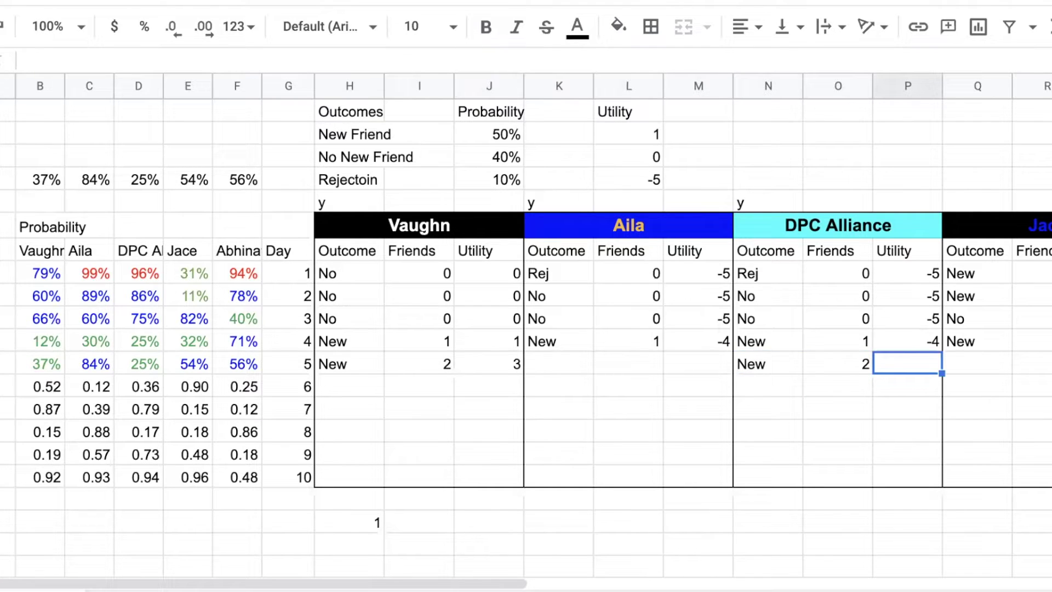
type("-2")
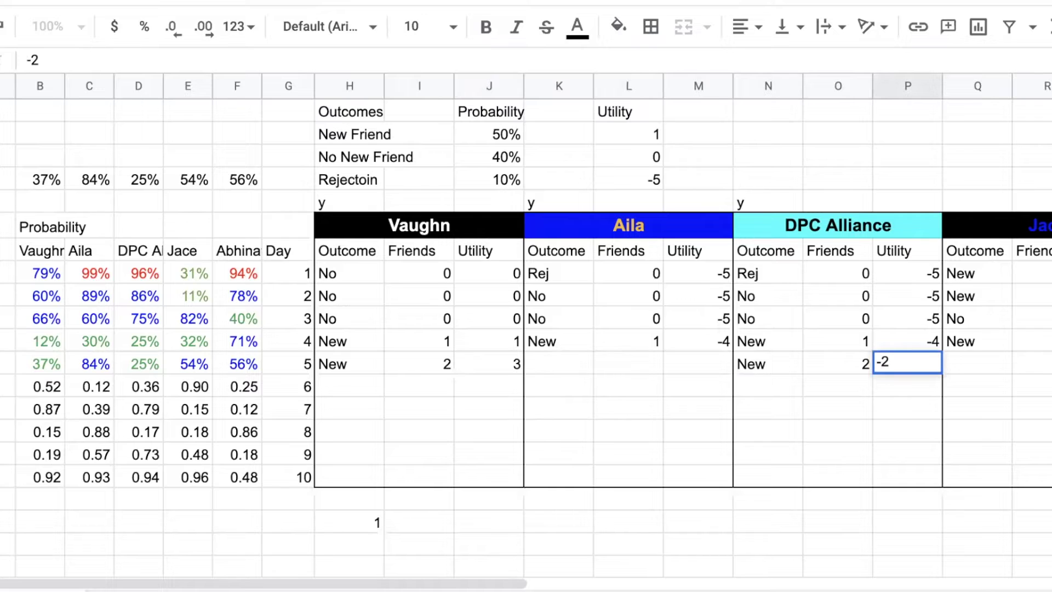
key("Return")
- Record day 5 in the second outcome table with outcome No, 1 friend and a utility of -3
key("Left")
key("Left")
key("Left")
key("Left")
key("Left")
key("Left")
key("Left")
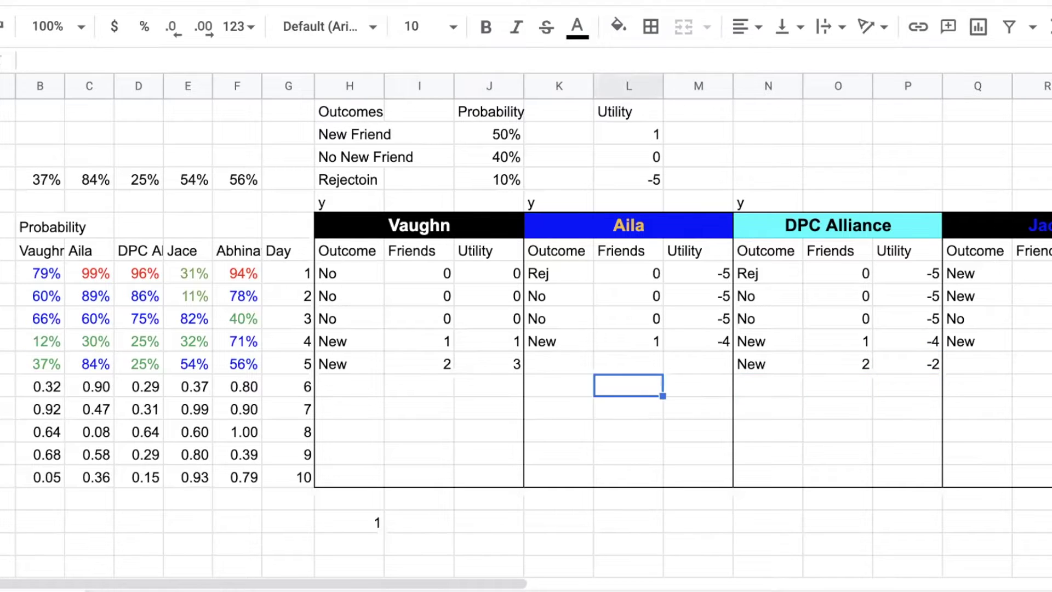
key("Right")
key("Right")
key("Up")
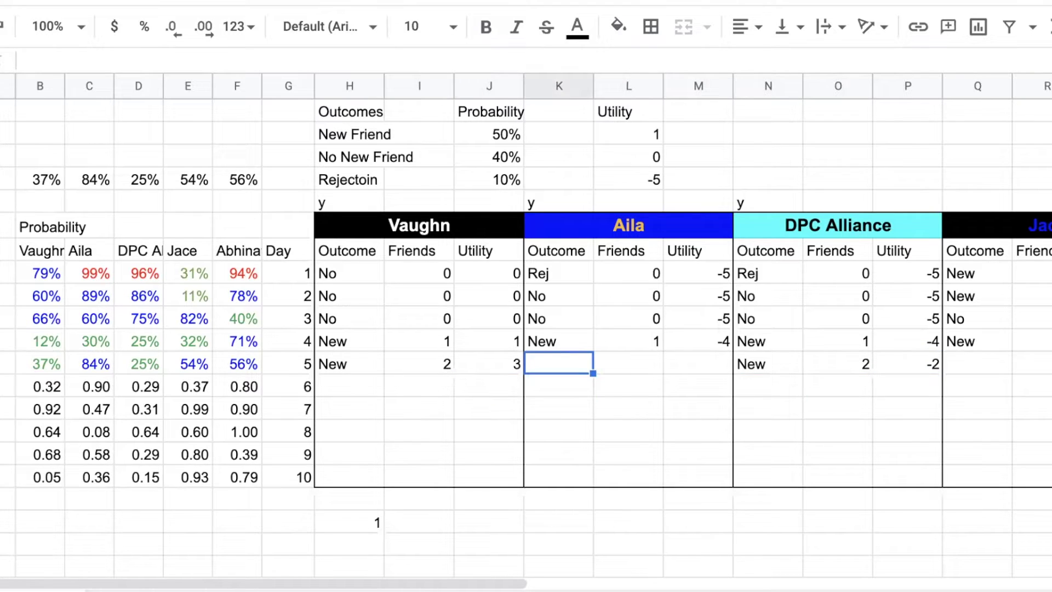
type("No")
key("Tab")
type("1")
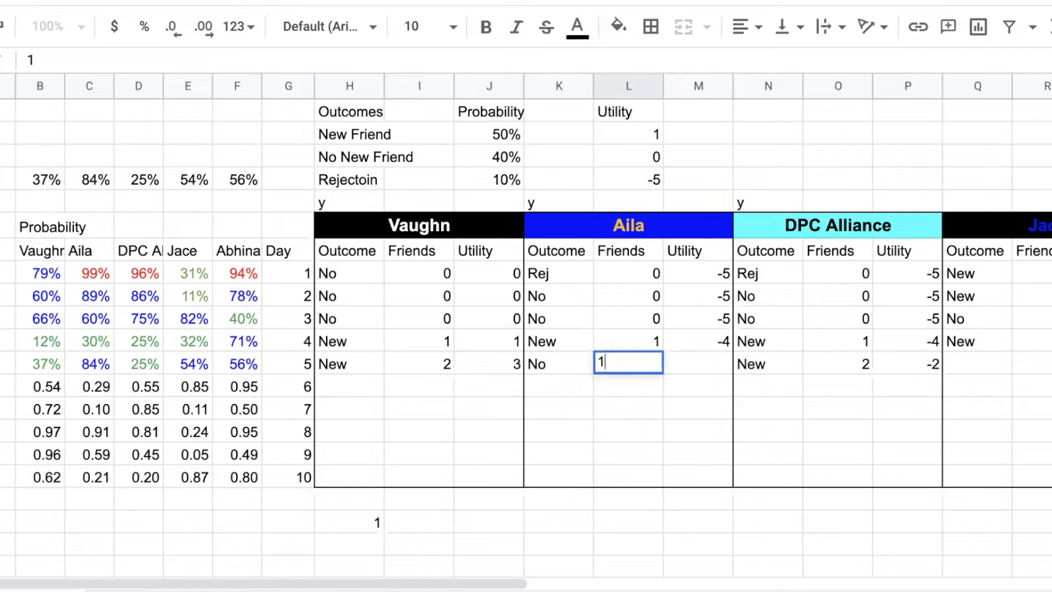
key("Tab")
type("-3")
key("Tab")
- Record day 5 in the fourth outcome table with outcome No, 3 friends and a utility of 11
key("Right")
key("Right")
key("Right")
key("Right")
key("Right")
key("Left")
key("Left")
key("Left")
key("Left")
key("Left")
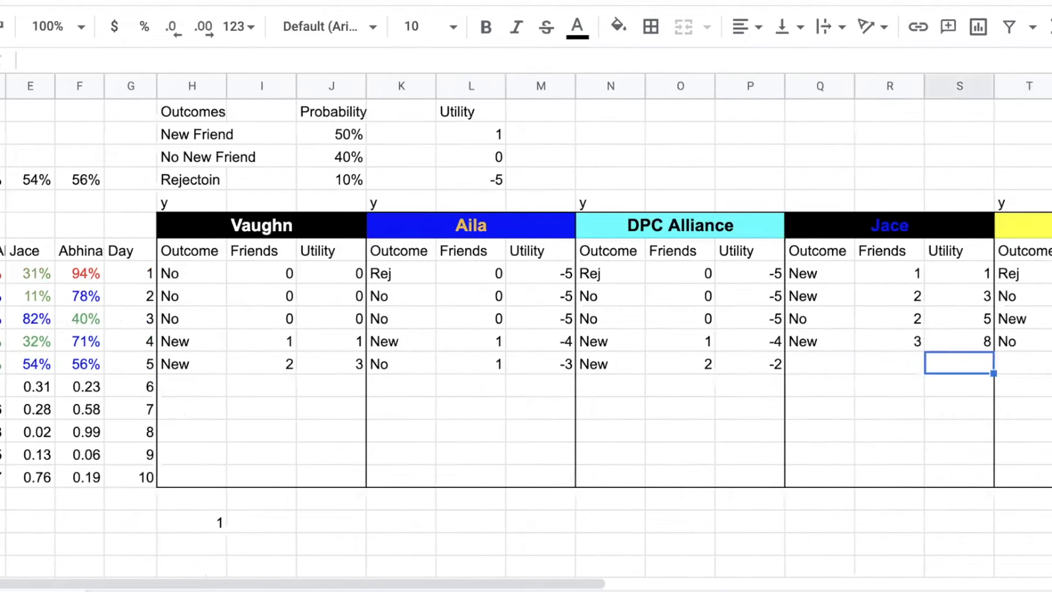
key("Right")
type("No")
key("Tab")
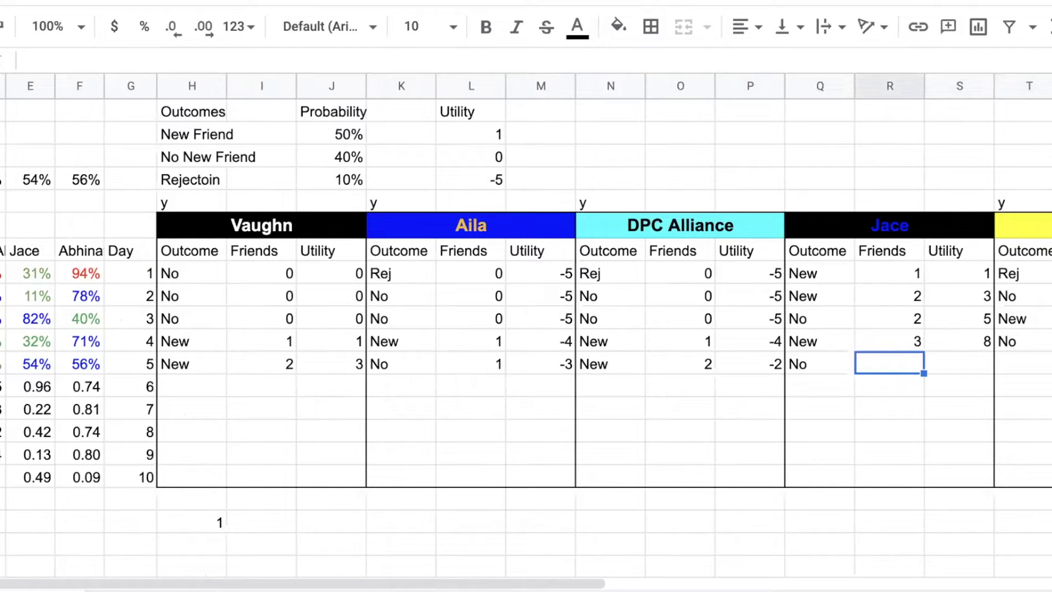
type("3")
key("Tab")
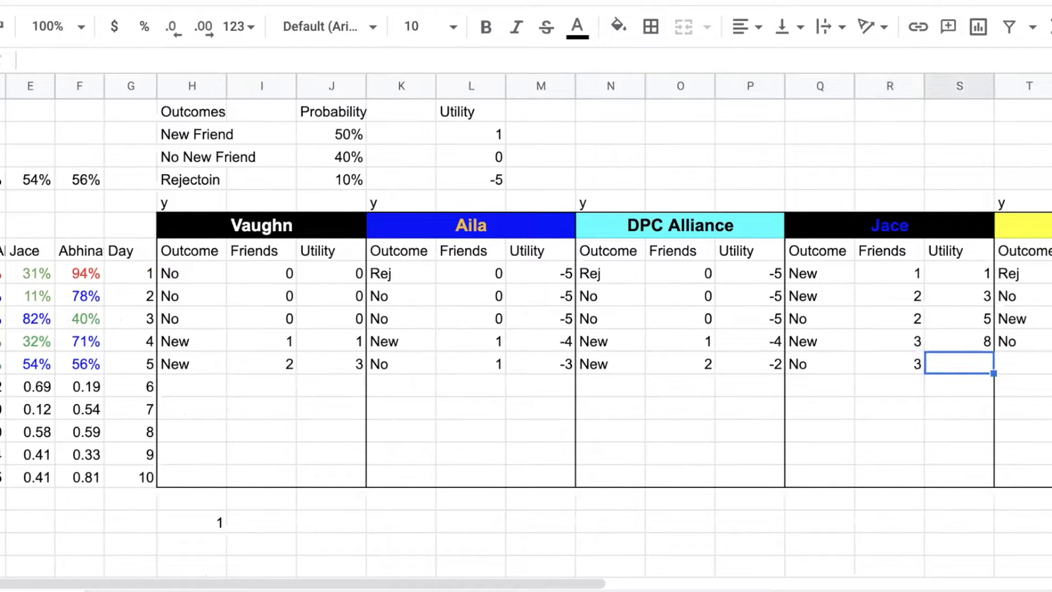
type("11")
key("Tab")
- Enter No as the day 5 outcome in the fifth, yellow-headed table
key("Right")
key("Right")
key("Right")
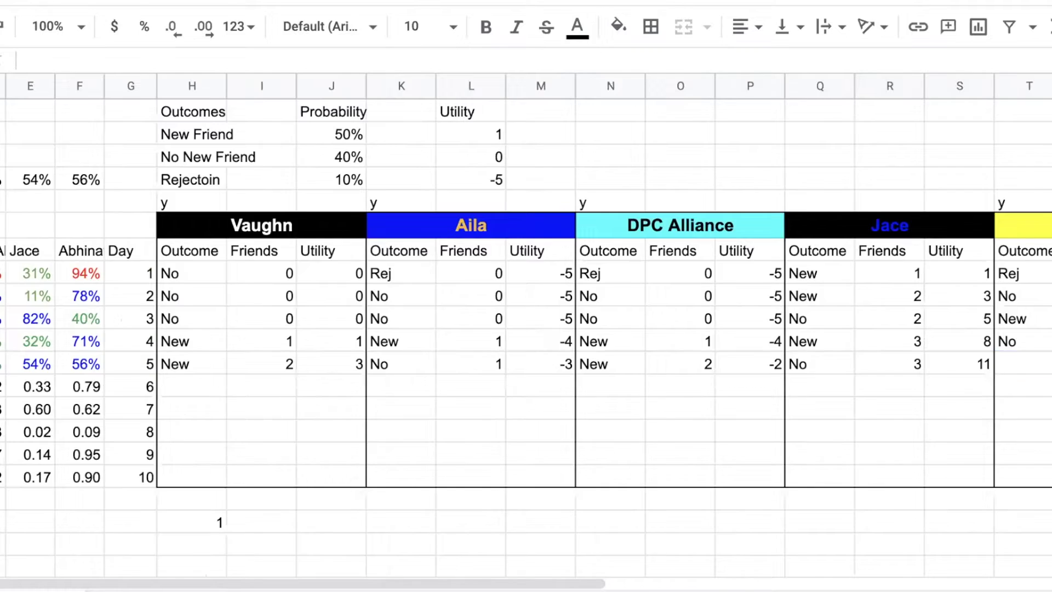
key("Left")
key("Left")
key("Left")
key("Left")
key("Left")
key("Left")
key("Right")
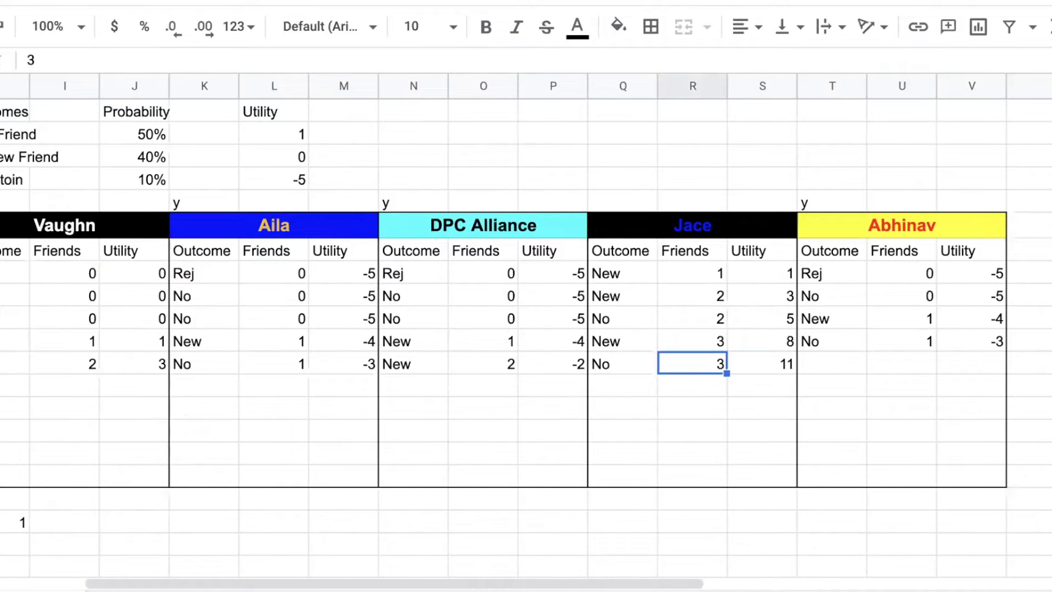
key("Right")
key("Right")
type("No")
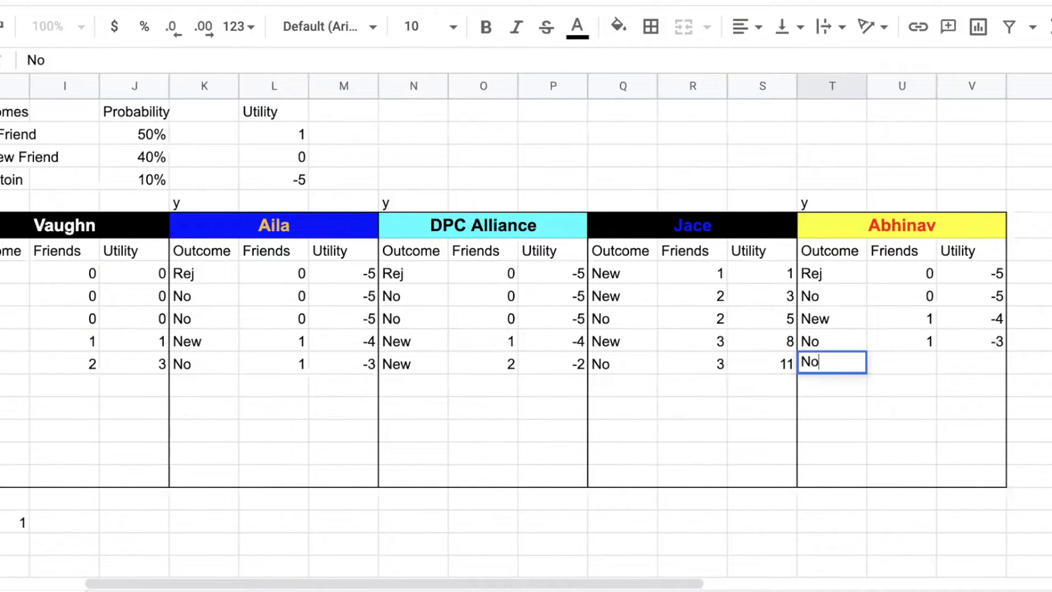
key("Left")
- Fill the friends count of 1 from day 4 down into day 5 of the yellow-headed table
key("Left")
key("Left")
key("Left")
key("Left")
key("Left")
key("Left")
key("Left")
key("Left")
key("Left")
key("Left")
key("Left")
key("Left")
key("Left")
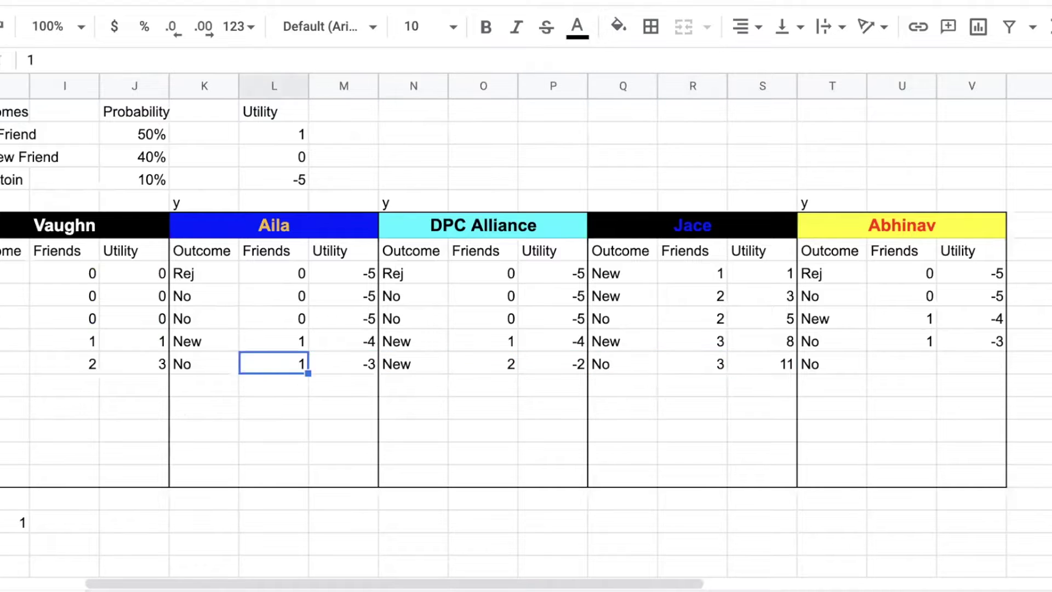
key("Right")
key("Right")
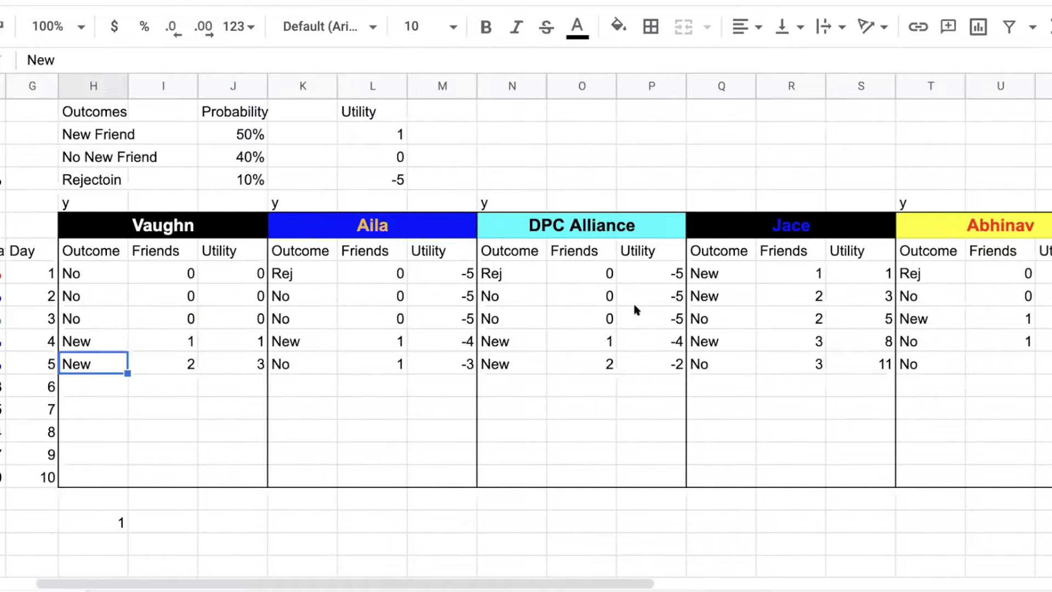
left_click(1023, 359)
key("ctrl+d")
key("Right")
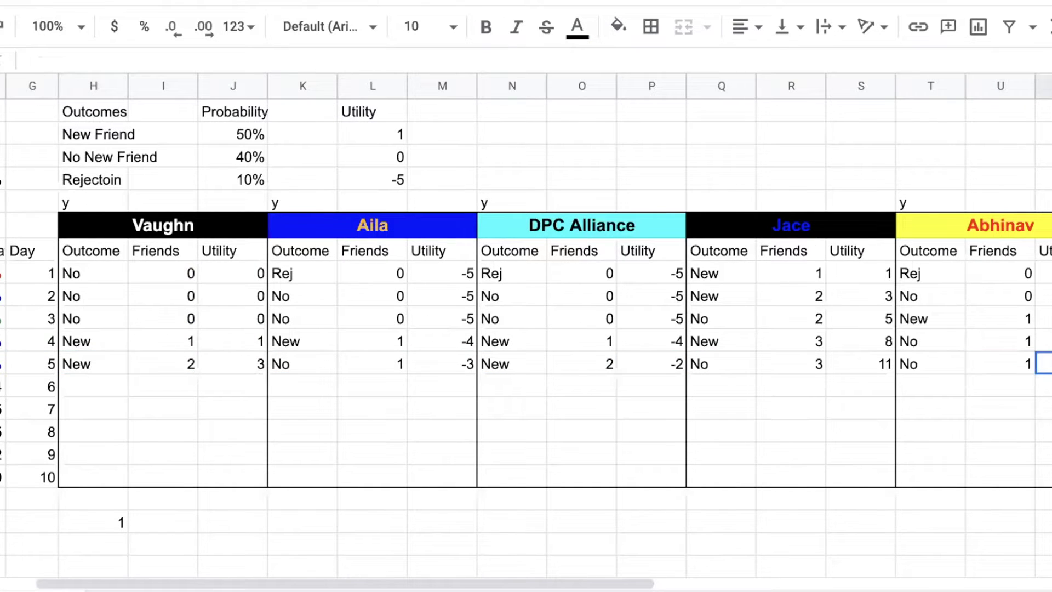
key("Left")
key("Down")
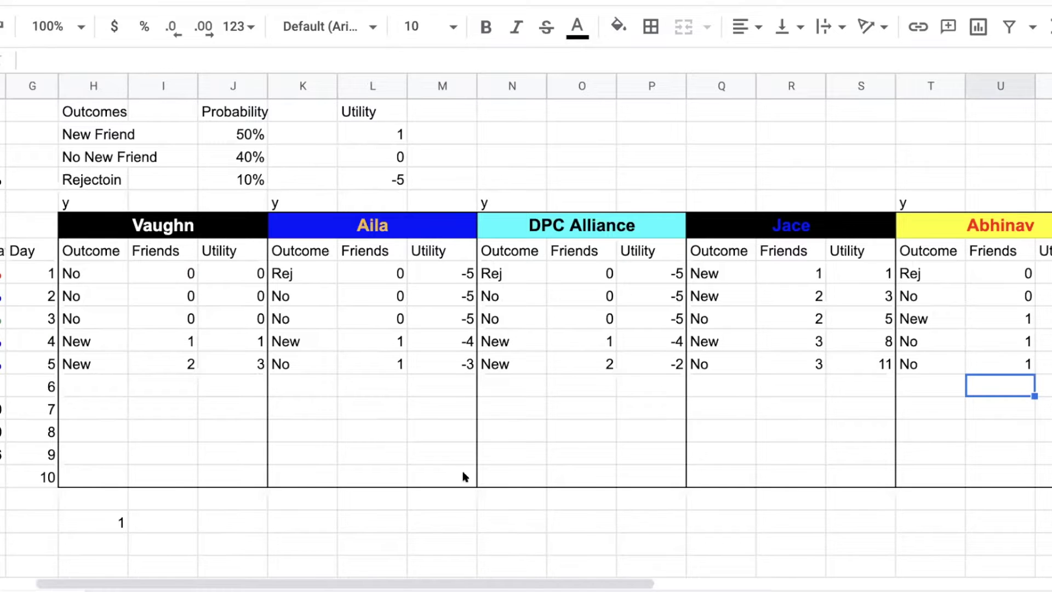
left_click_drag(382, 586, 261, 585)
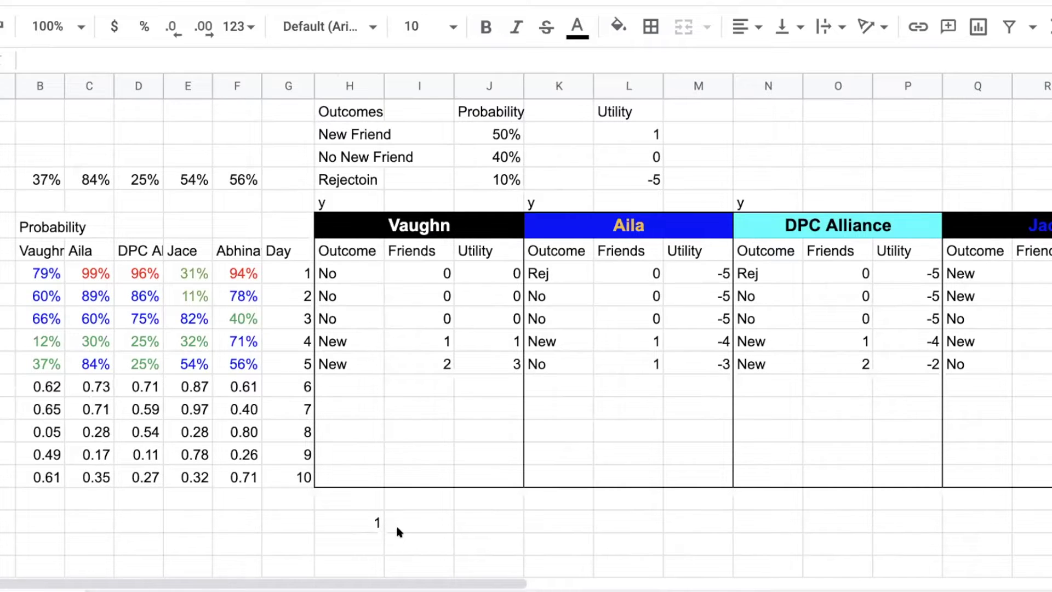
- Clear the stray 1 below the first outcome table and paste the day 6 random probabilities as values only into the holding row above Probability
left_click(367, 525)
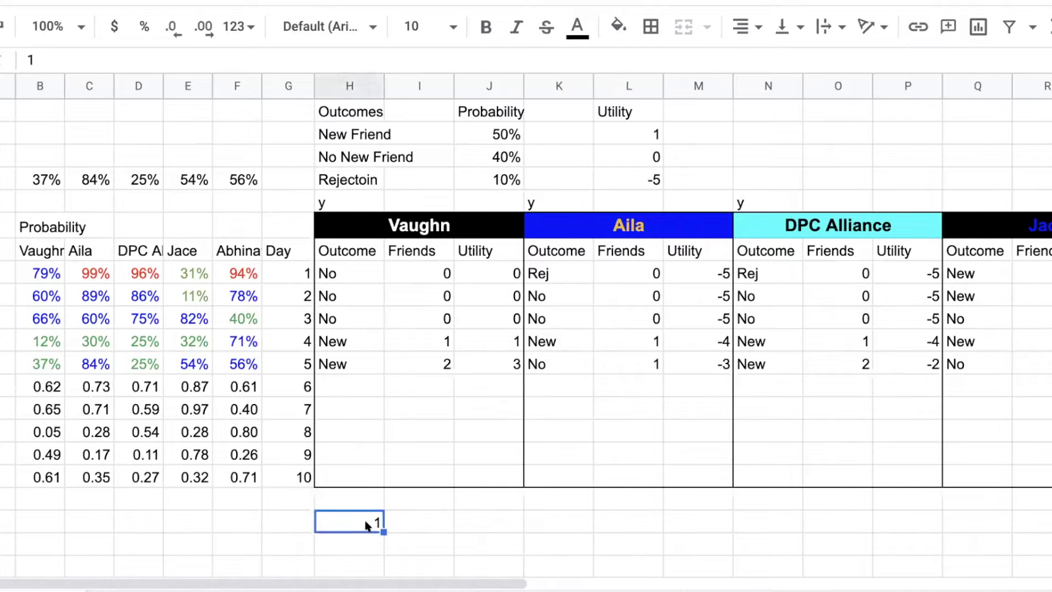
key("Delete")
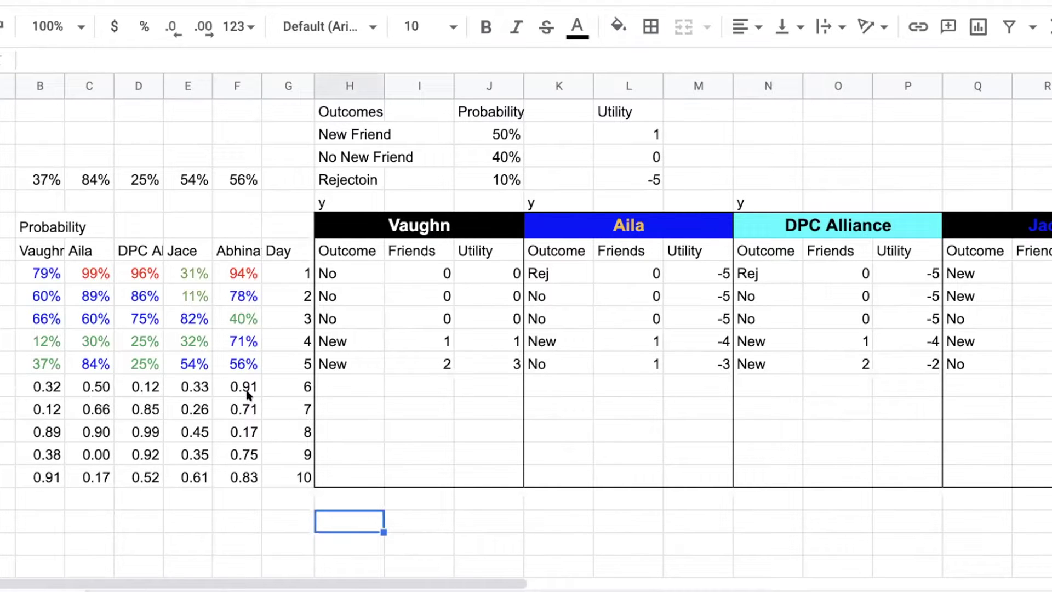
left_click_drag(241, 388, 34, 382)
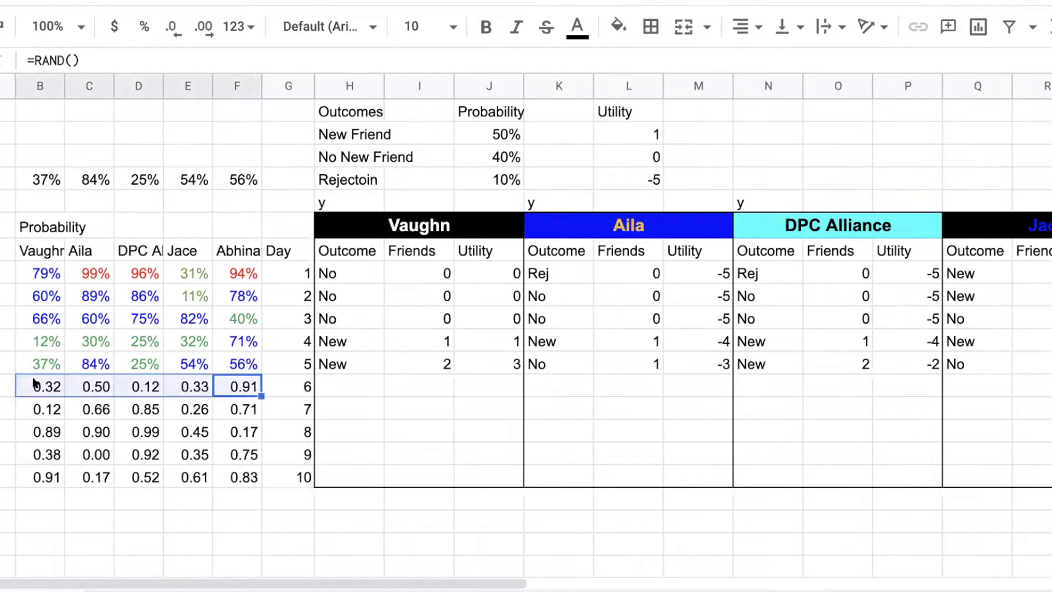
key("ctrl+c")
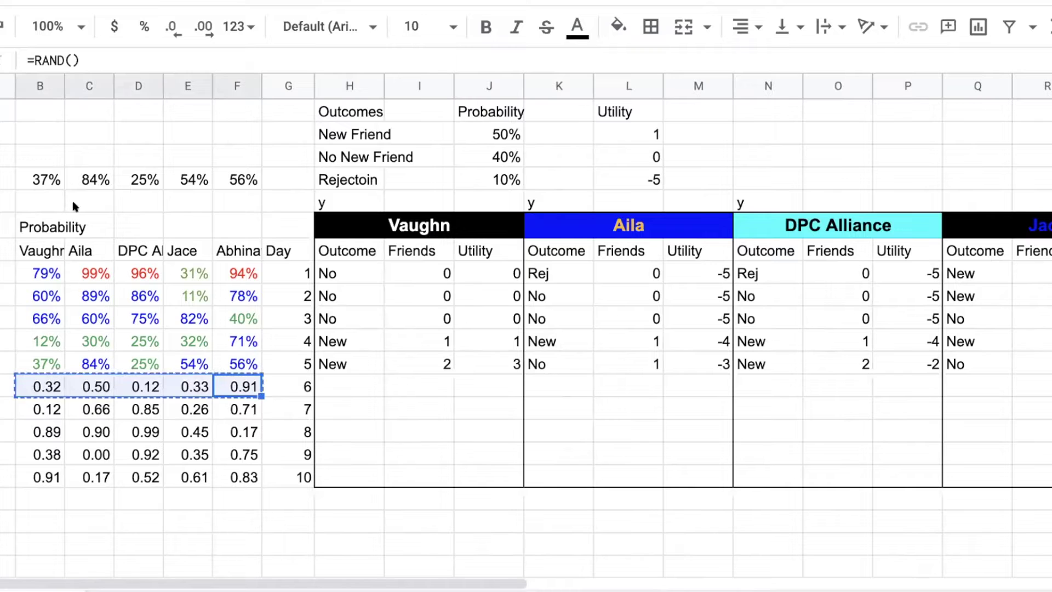
left_click(42, 179)
right_click(44, 179)
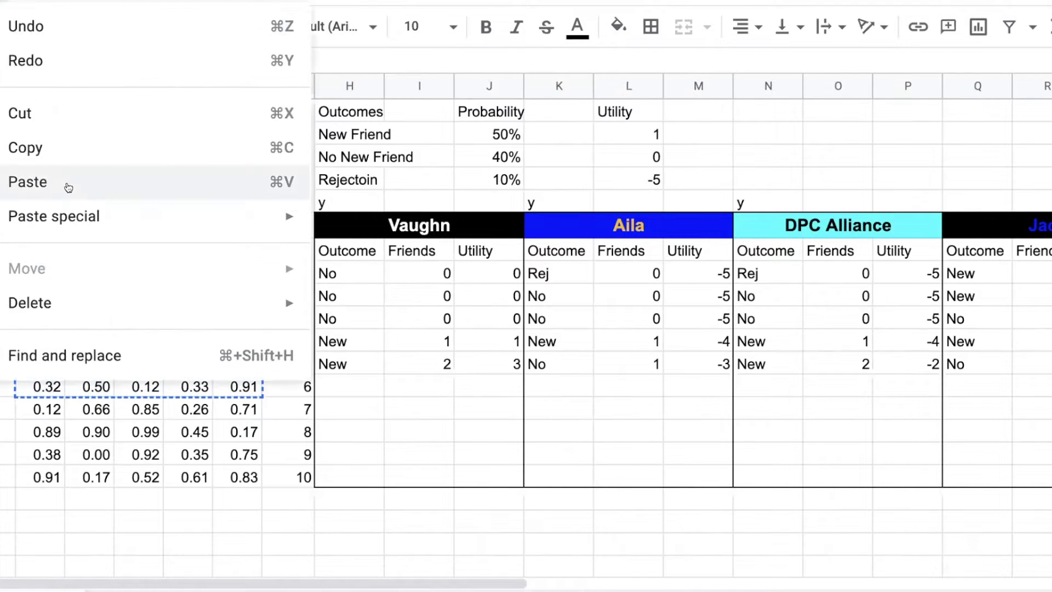
mouse_move(88, 219)
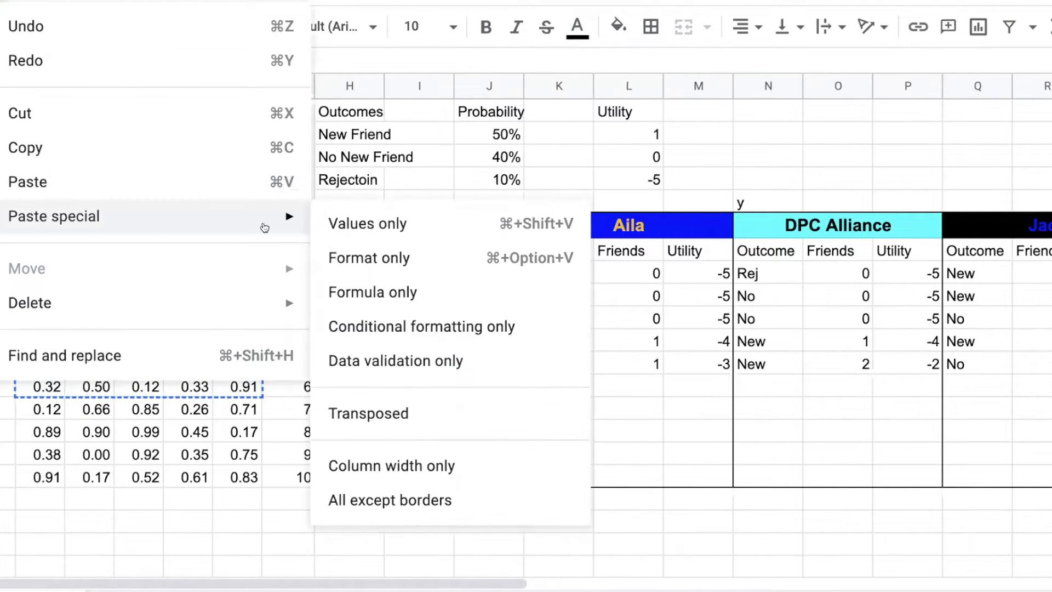
left_click(382, 232)
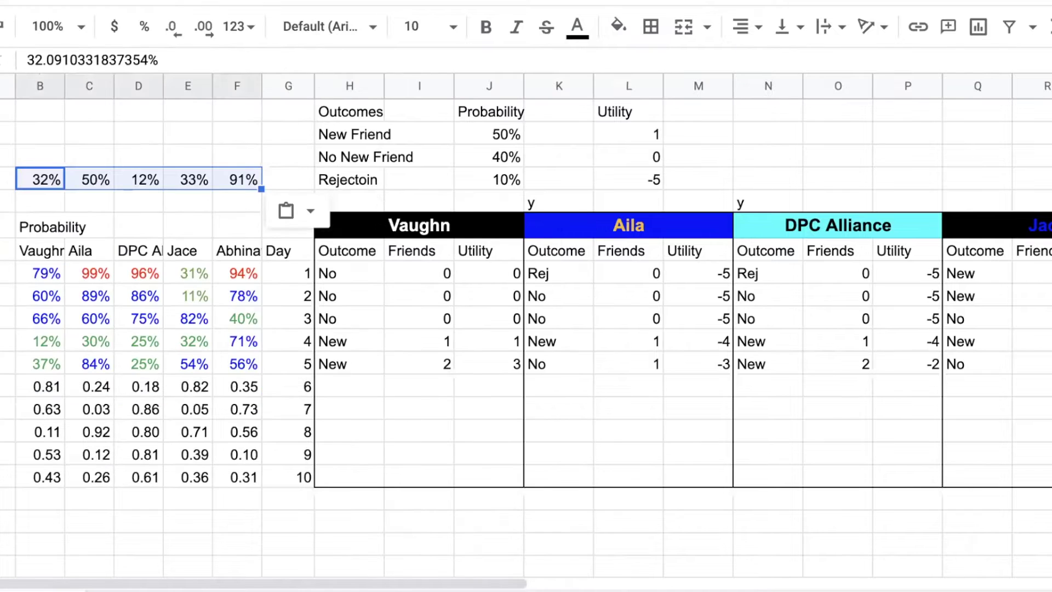
- Color the 91% probability in column F of the holding row red to mark a rejection
left_click(237, 129)
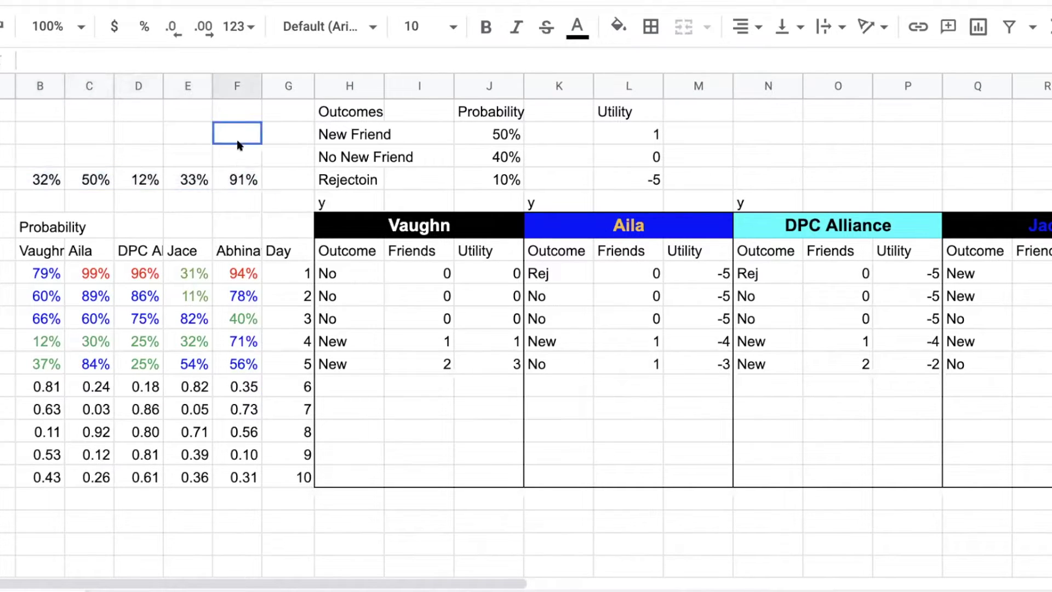
left_click(242, 181)
left_click(576, 34)
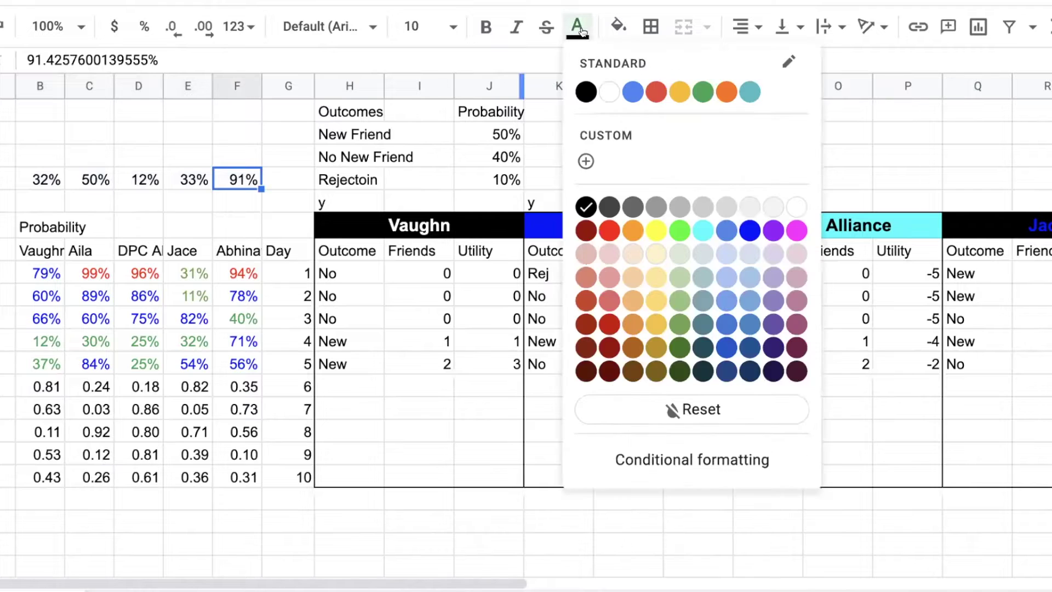
left_click(610, 231)
left_click(199, 134)
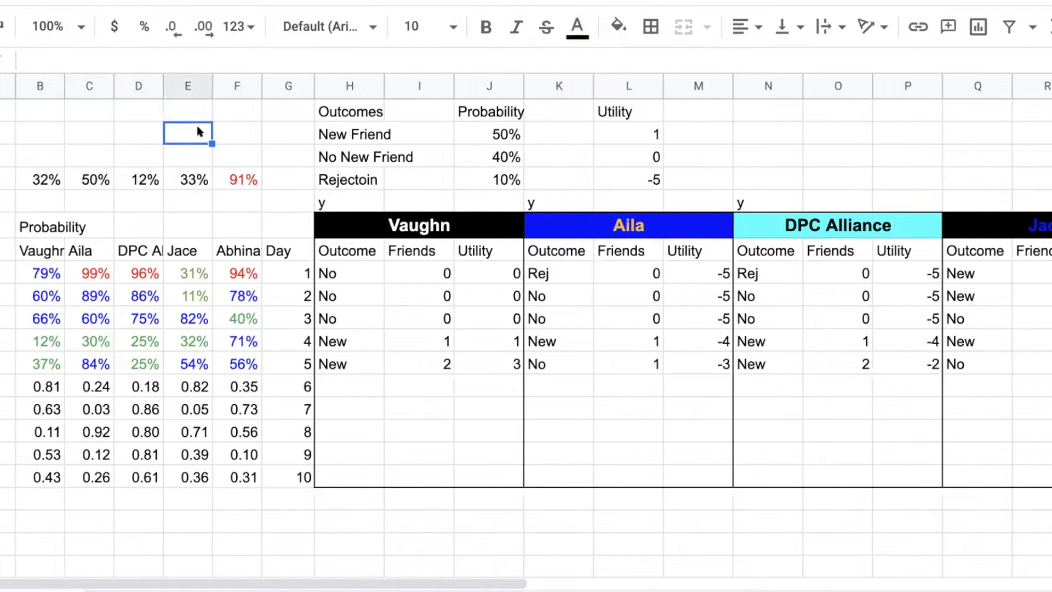
- Color the other four probabilities in the holding row, columns B to E, green to mark new friends
left_click(88, 181)
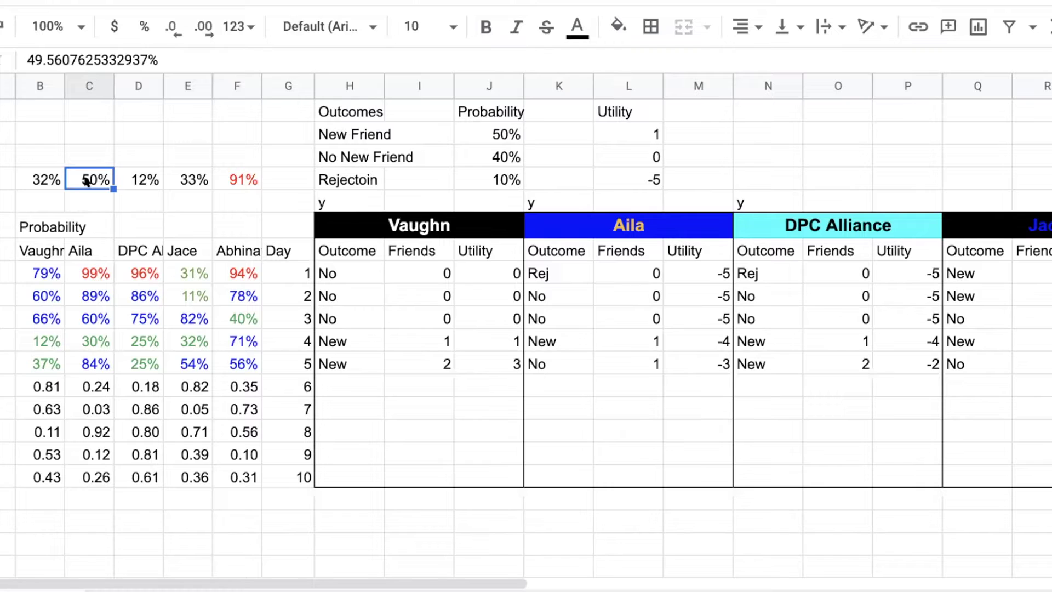
left_click_drag(200, 180, 45, 182)
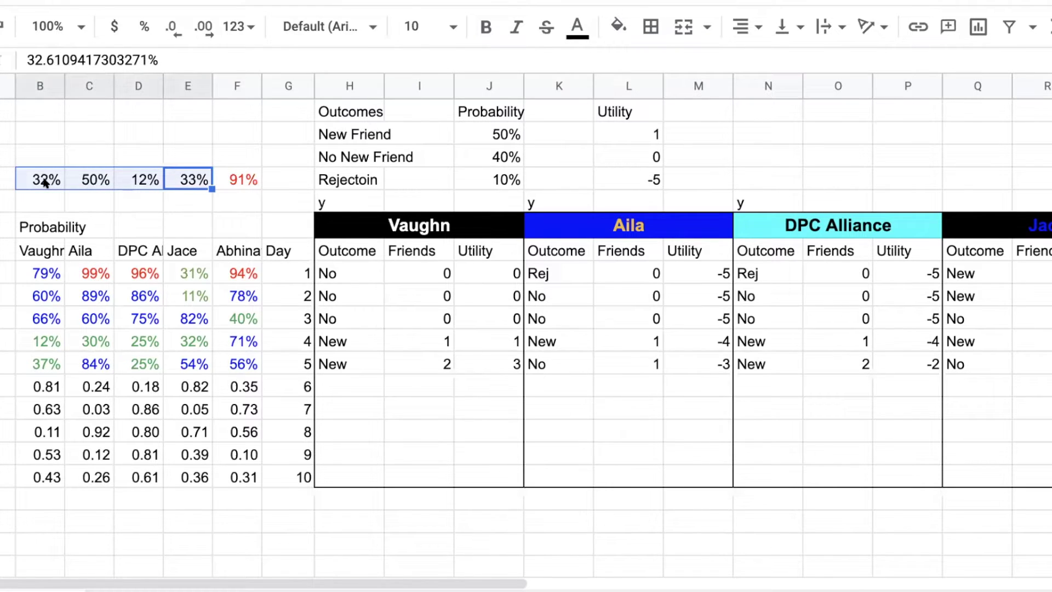
left_click(88, 180)
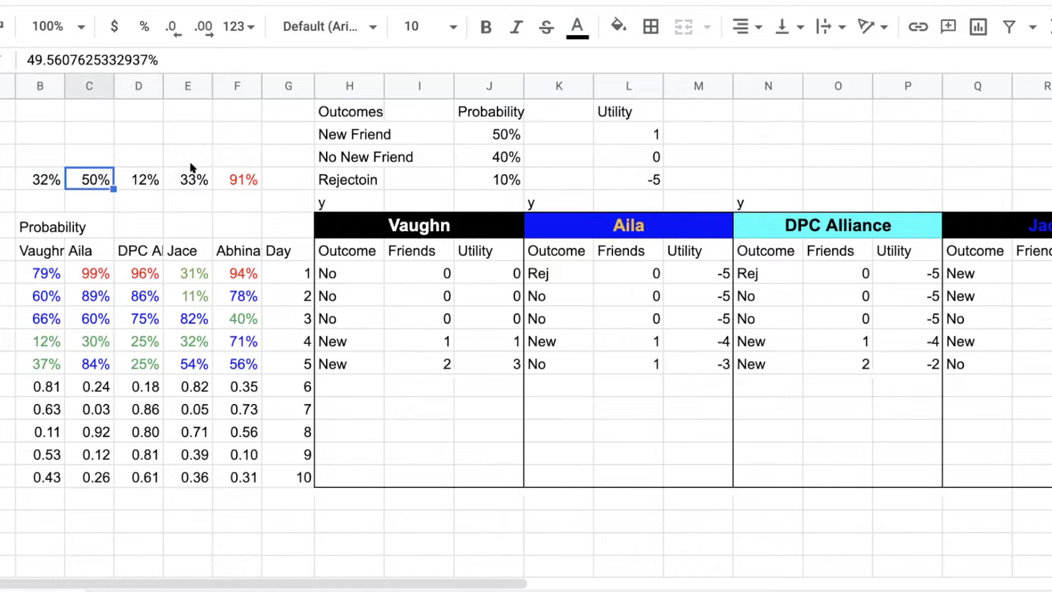
left_click_drag(195, 179, 45, 184)
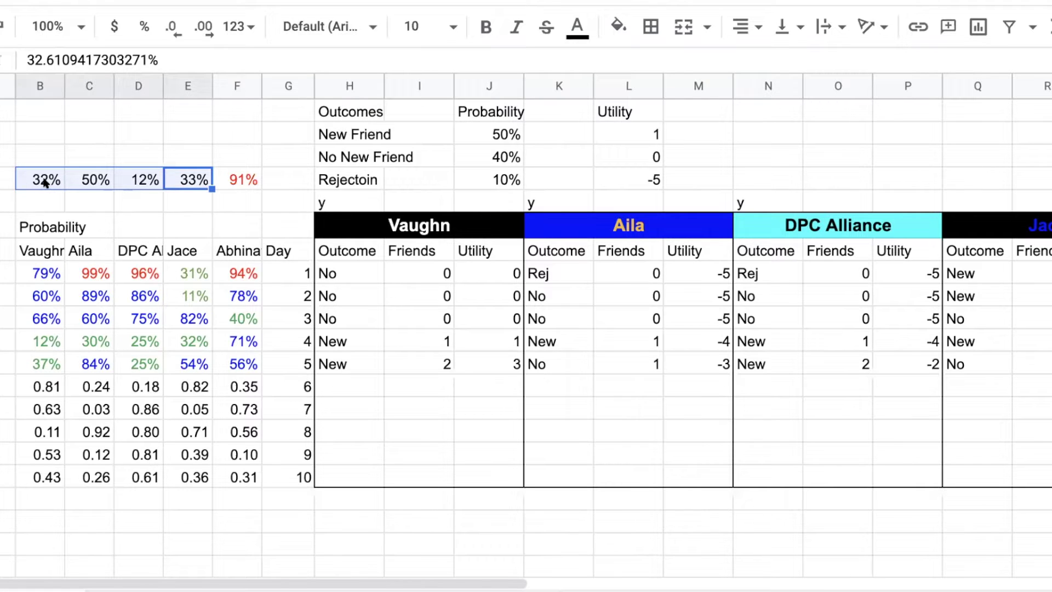
left_click(578, 27)
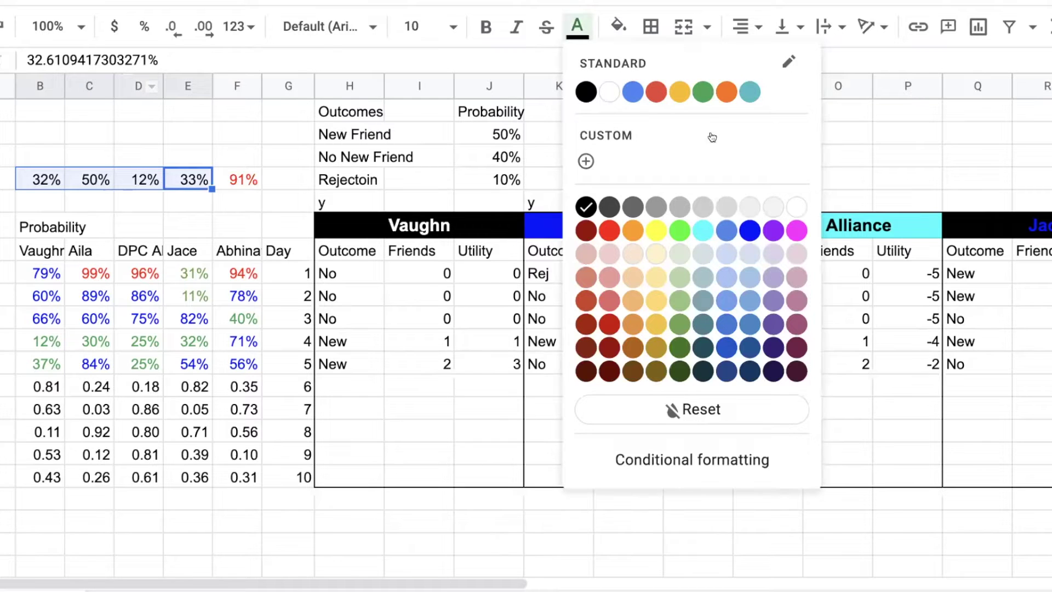
left_click(704, 92)
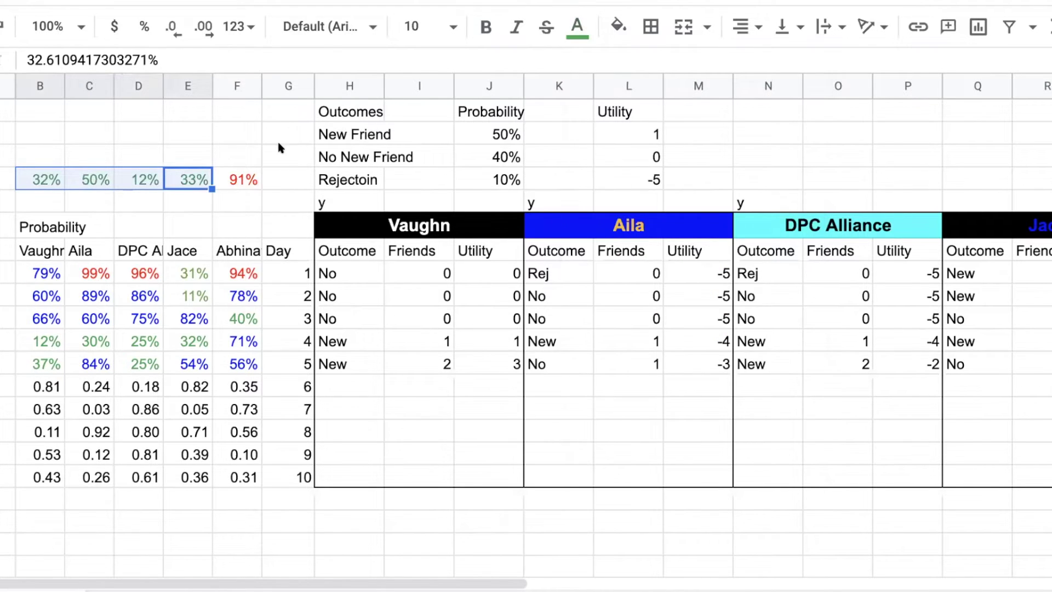
- Copy the five colored probabilities from the holding row into the day 6 row of the probability table
left_click_drag(241, 180, 60, 181)
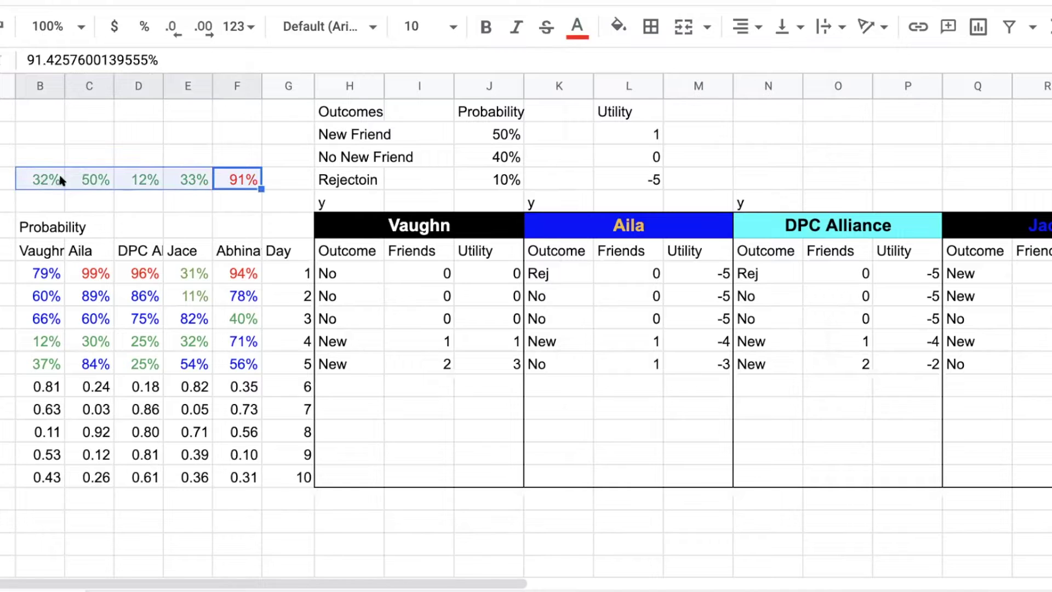
key("ctrl+c")
left_click(48, 387)
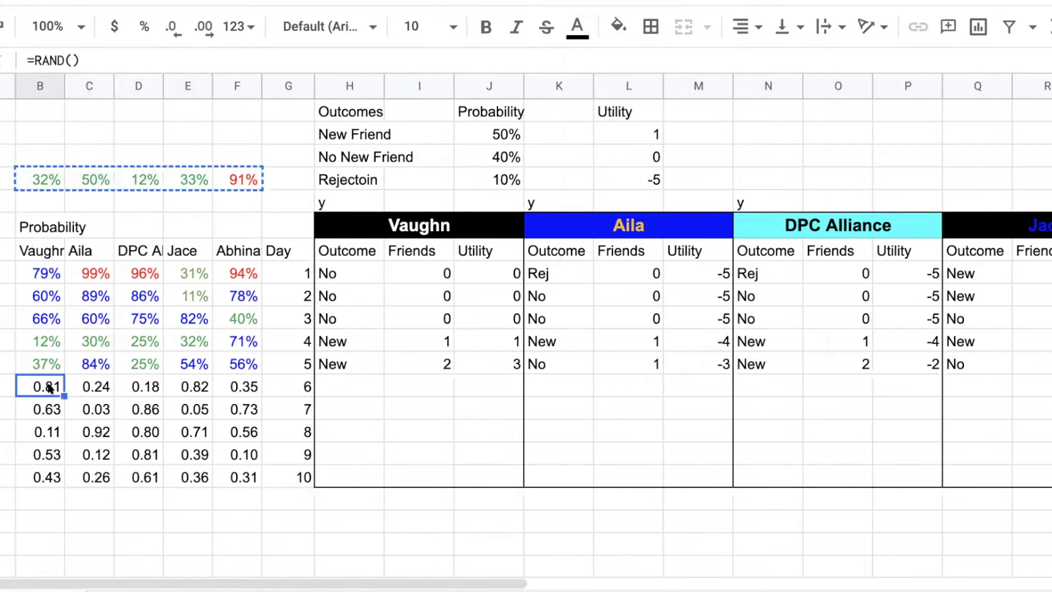
key("ctrl+v")
- Record day 6 in the first outcome table with outcome New and 3 friends
left_click(353, 385)
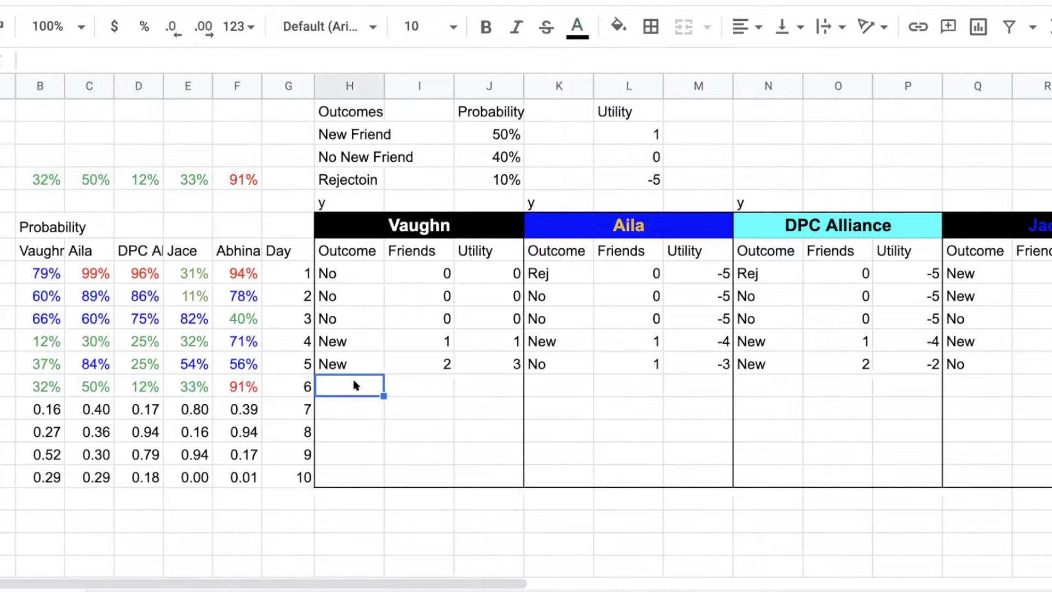
type("New")
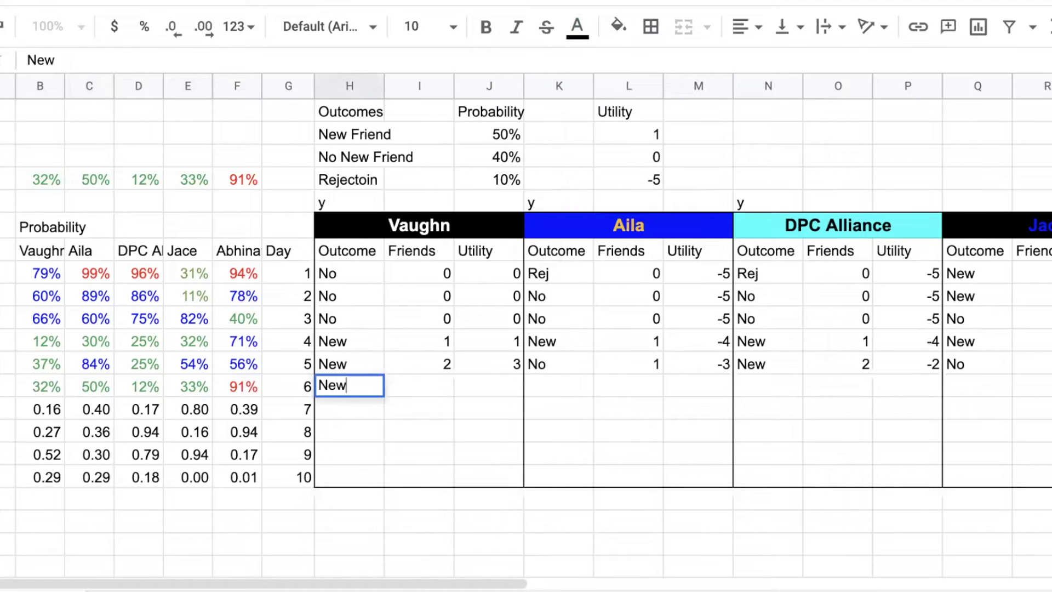
key("Tab")
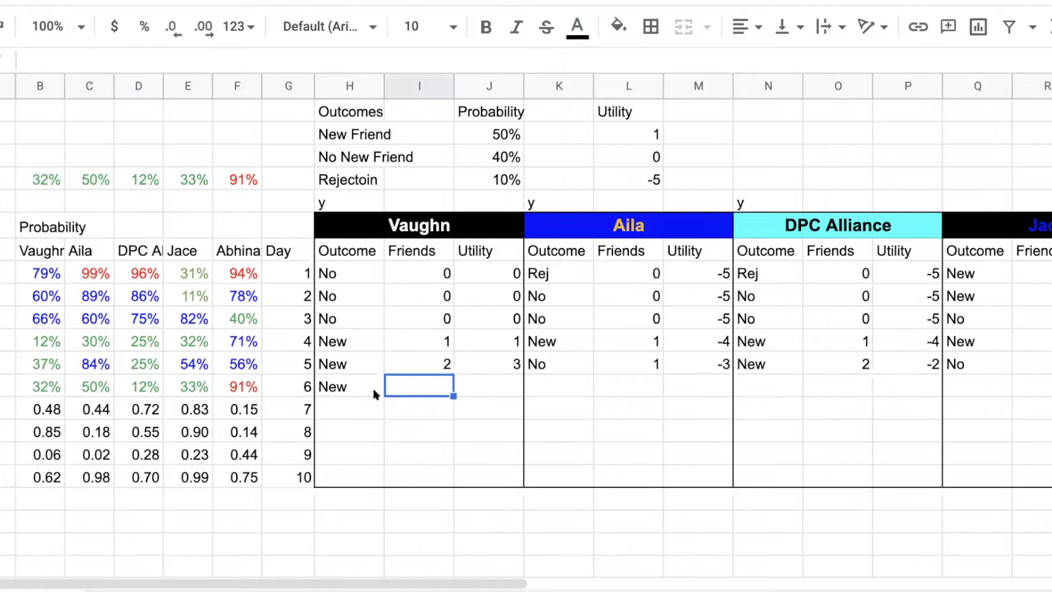
type("3")
key("Tab")
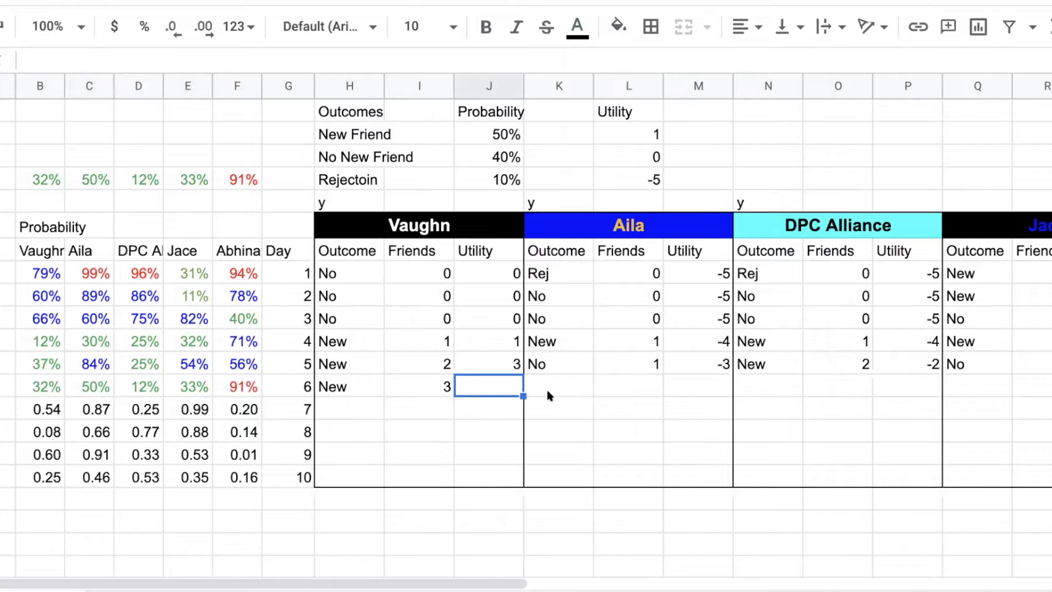
- Record day 6 in the second outcome table with outcome New and 2 friends
left_click(570, 380)
type("New")
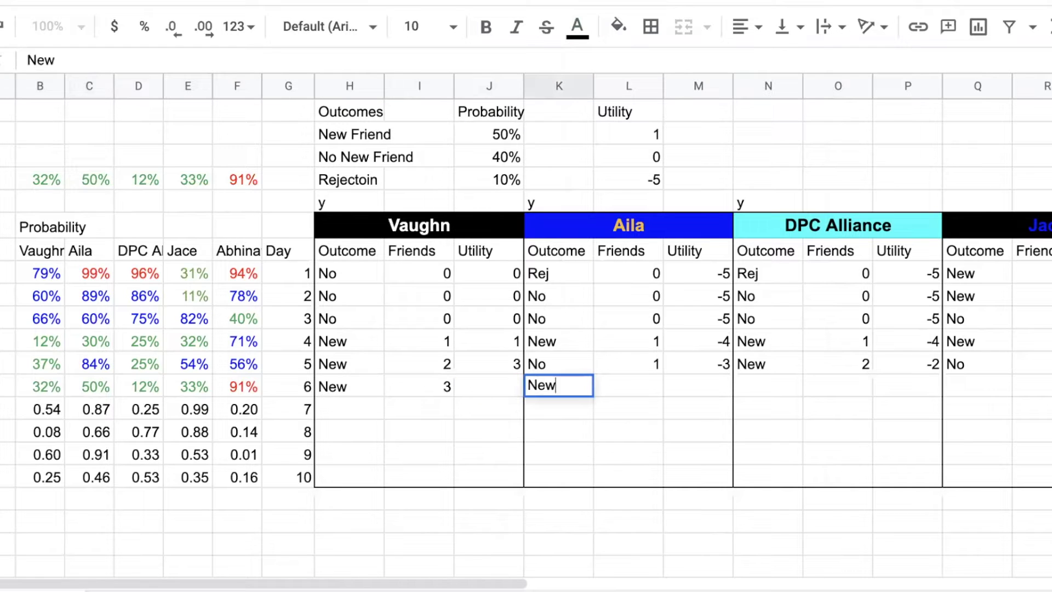
key("Tab")
type("2")
key("Tab")
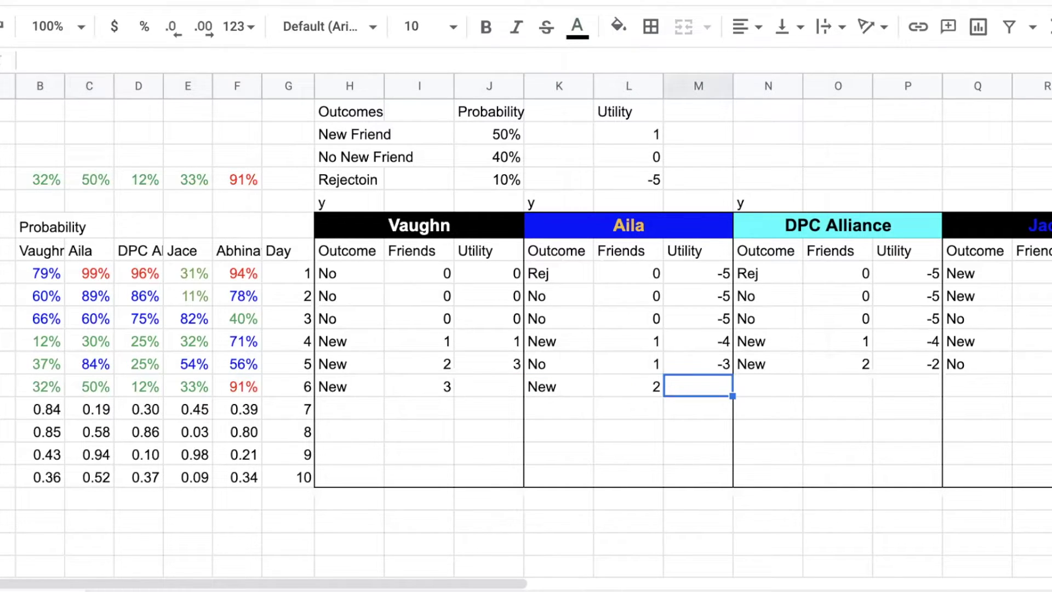
- Enter the day 6 utility as 6 in the first outcome table and -1 in the second
left_click(496, 379)
type("6")
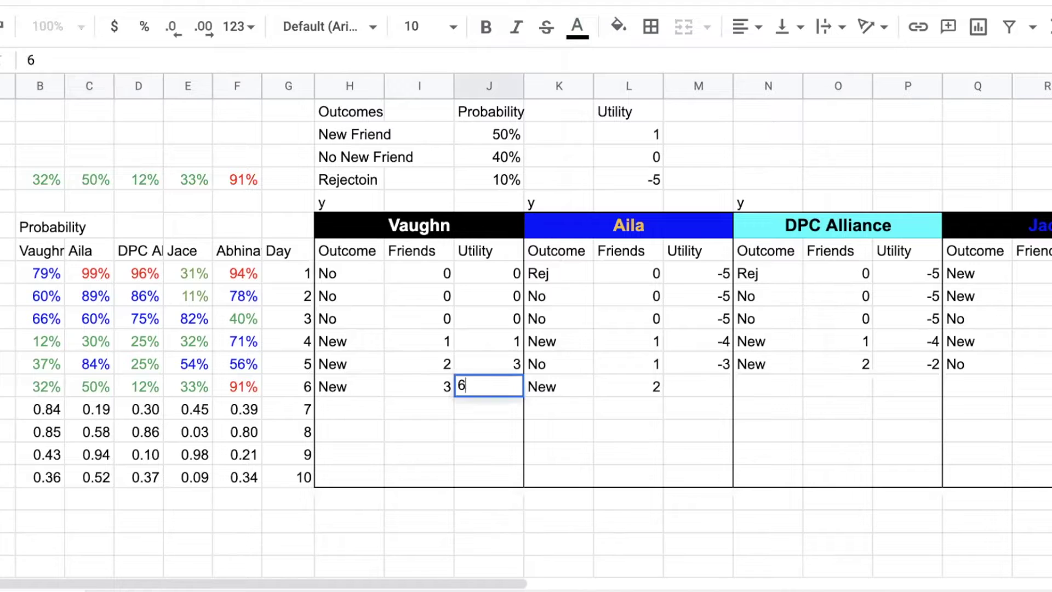
key("Tab")
left_click(703, 387)
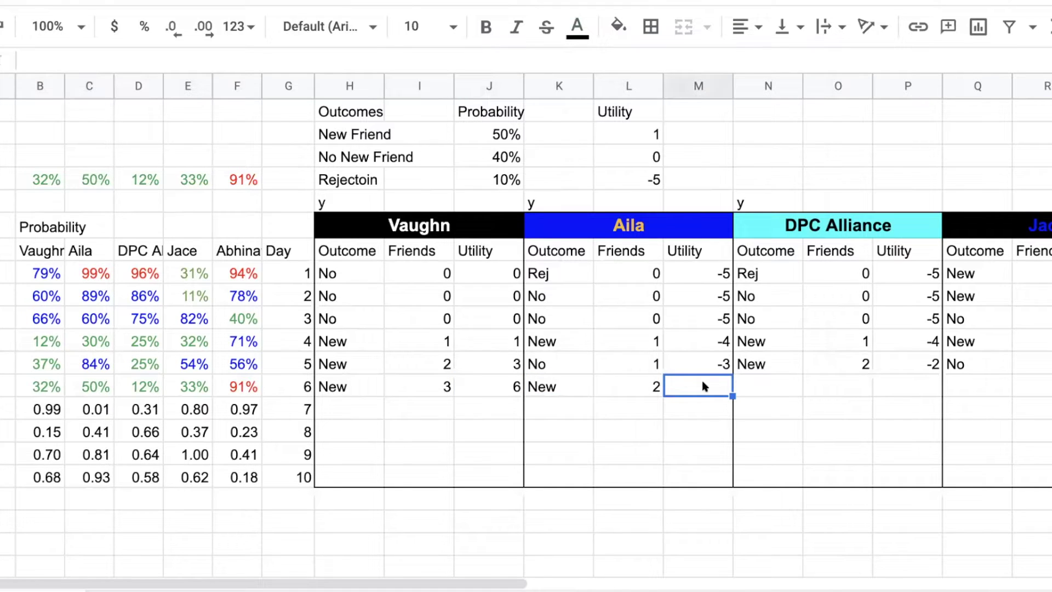
type("-1")
key("Tab")
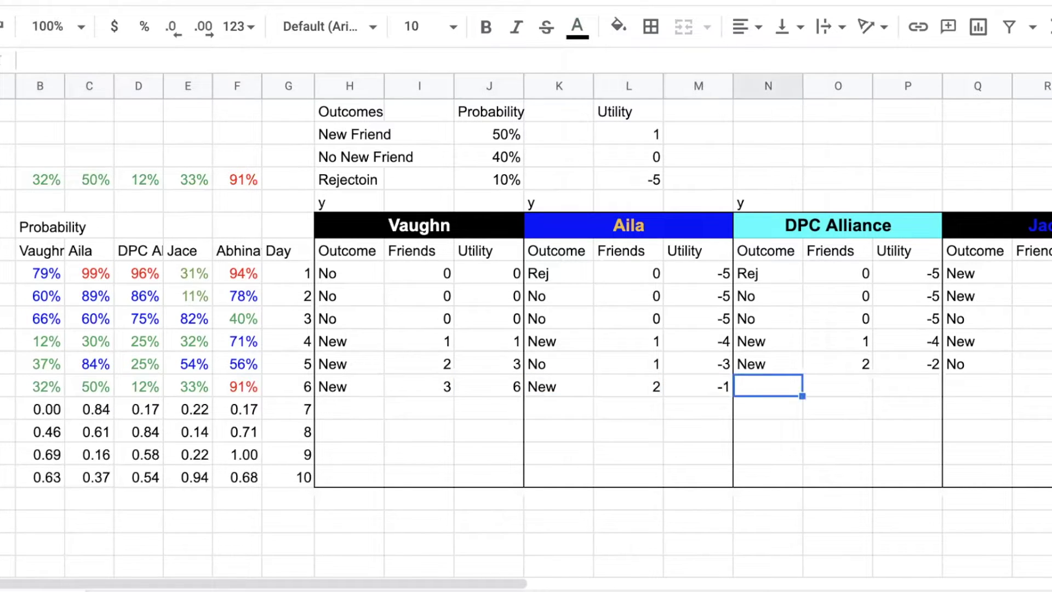
- Record day 6 in the third outcome table, DPC Alliance, with outcome New, 3 friends and a utility of 1
type("New")
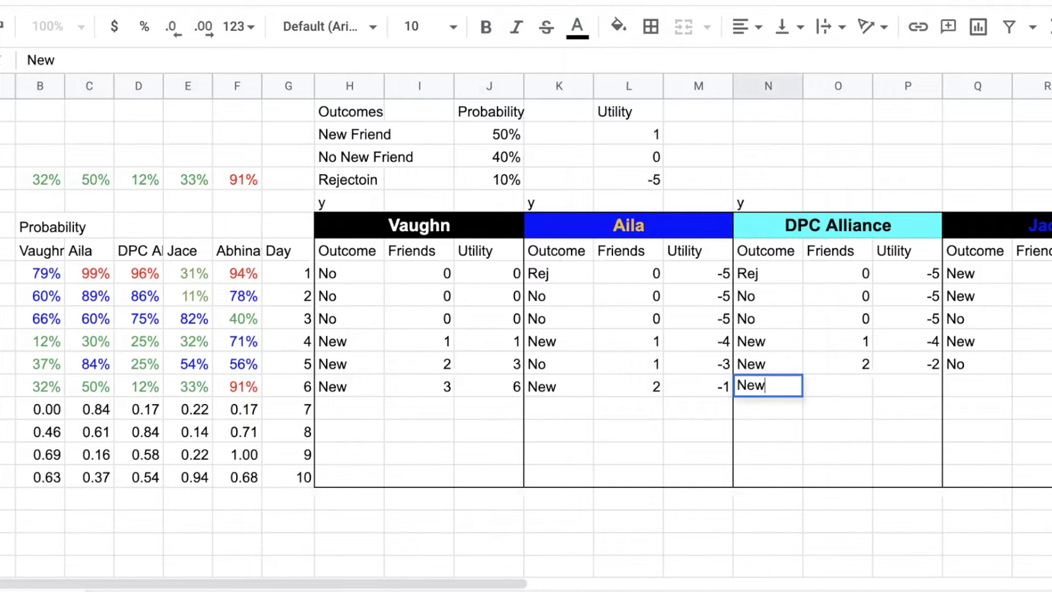
key("Tab")
type("3")
key("Tab")
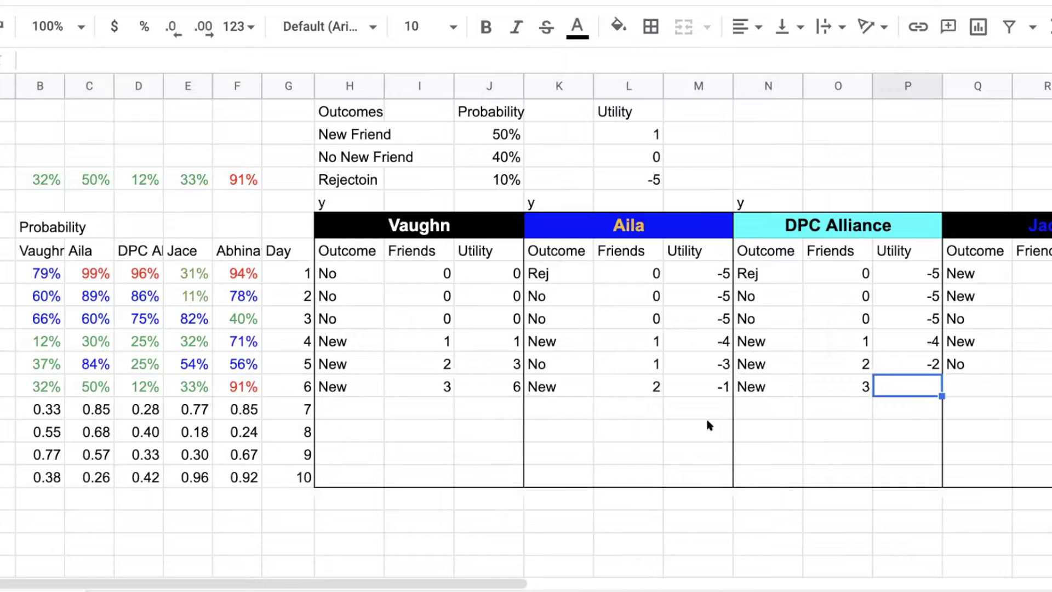
type("1")
key("Tab")
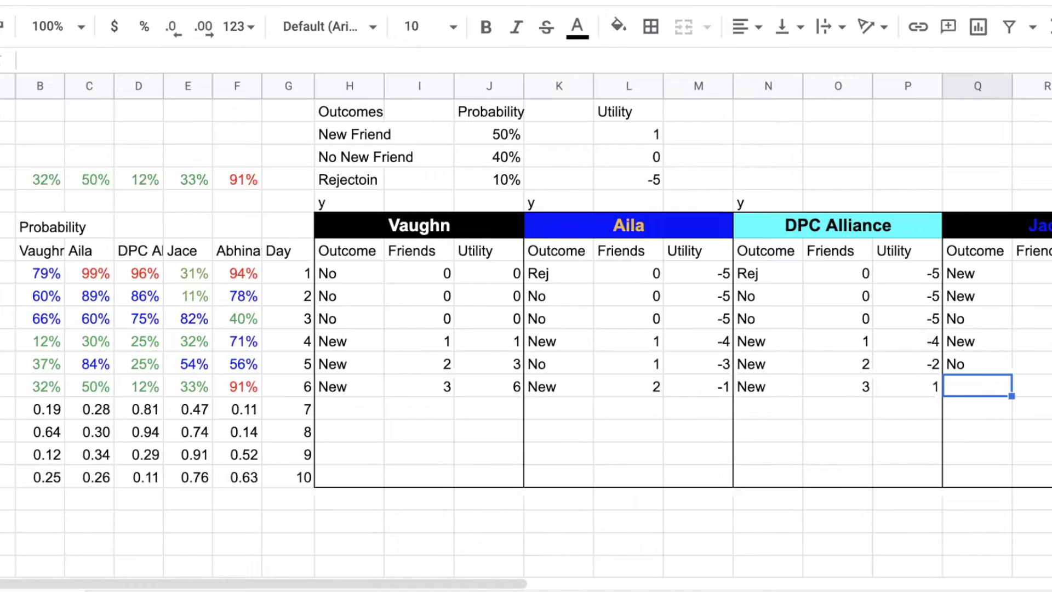
- Record day 6 in the fourth outcome table with outcome New and 4 friends
type("New")
key("Tab")
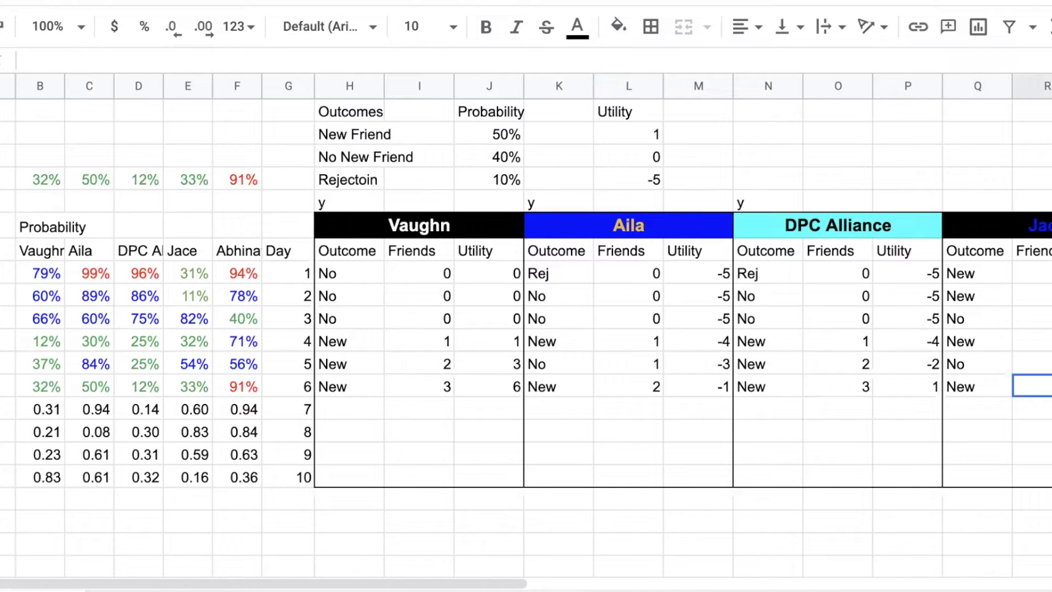
type("4")
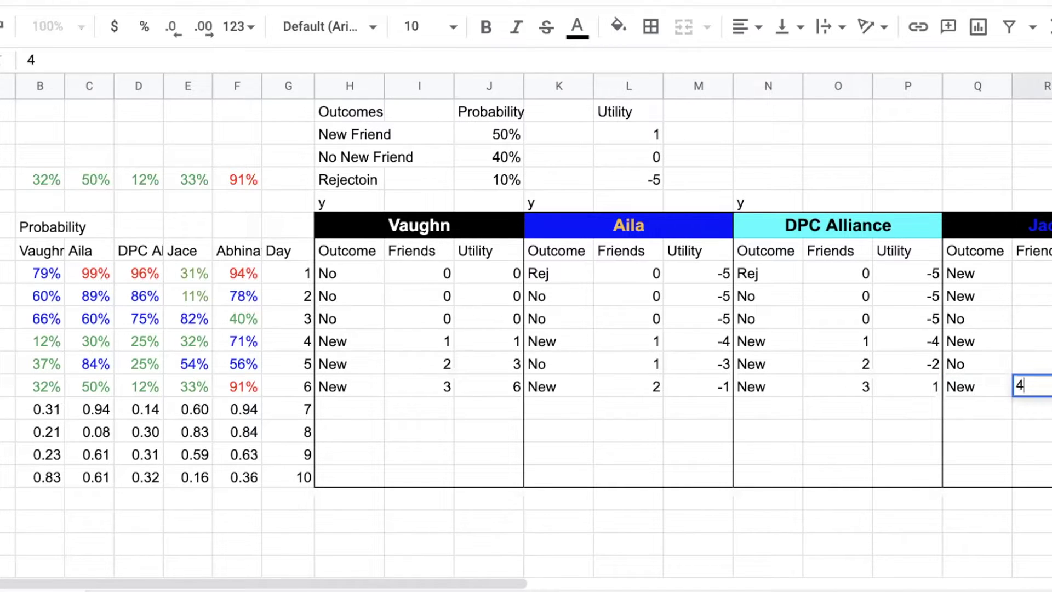
key("Tab")
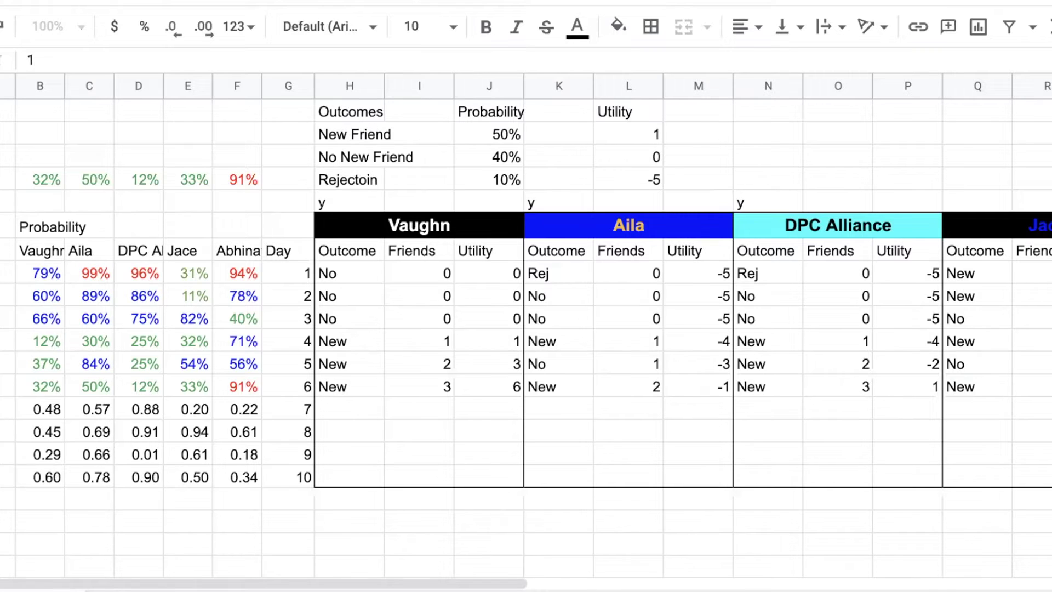
- Record day 6 in the fifth outcome table with outcome Rej, 1 friend and a utility of -6
left_click(699, 408)
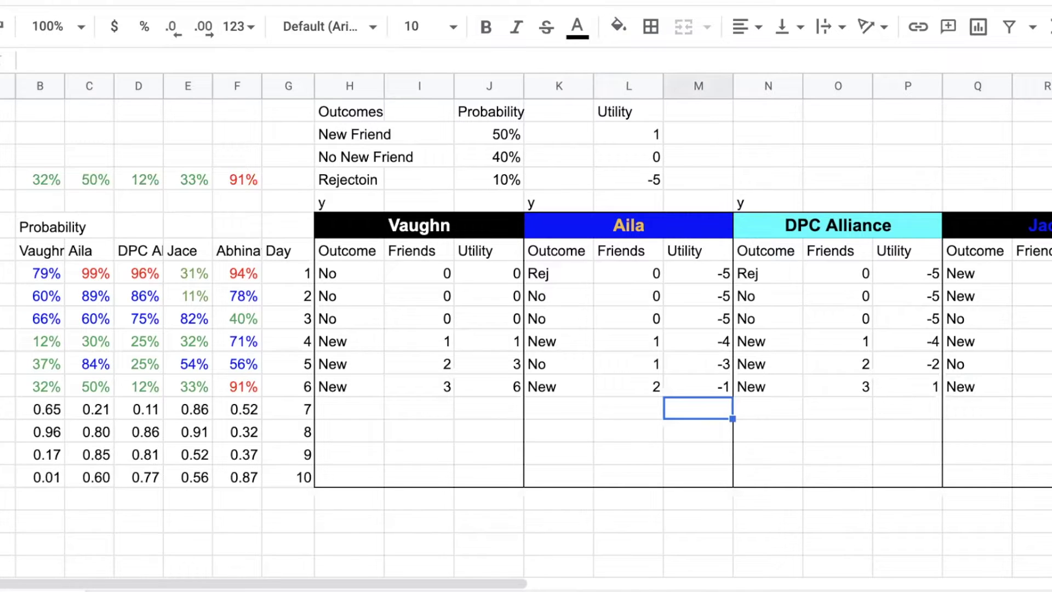
key("Right")
key("Right")
key("Right")
key("Right")
key("Right")
key("Right")
key("Right")
key("Right")
key("Right")
key("Right")
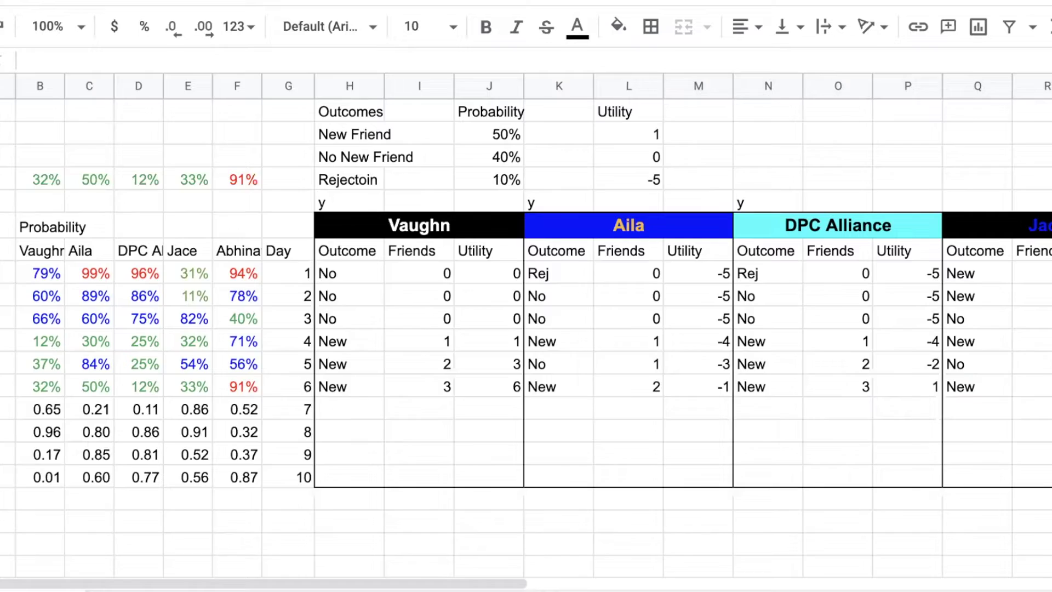
key("Left")
key("Left")
key("Left")
key("Up")
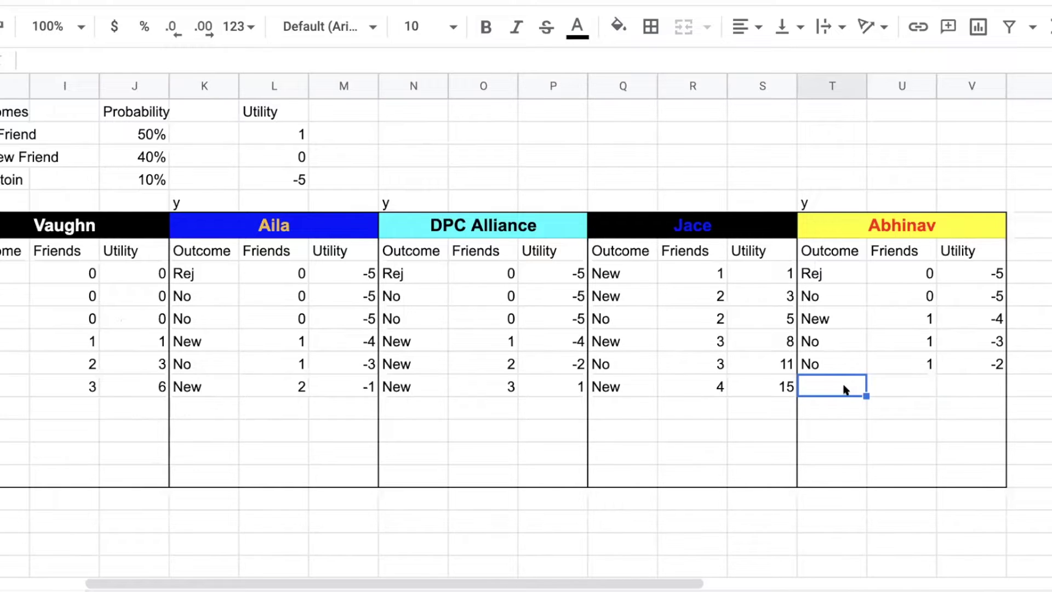
type("Rej")
key("Tab")
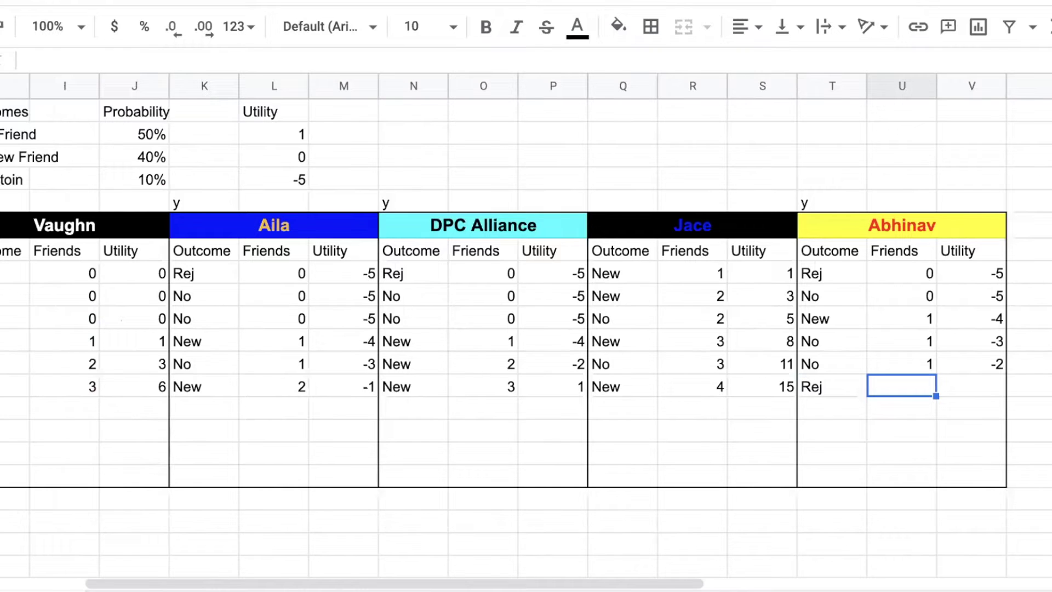
type("1")
key("Tab")
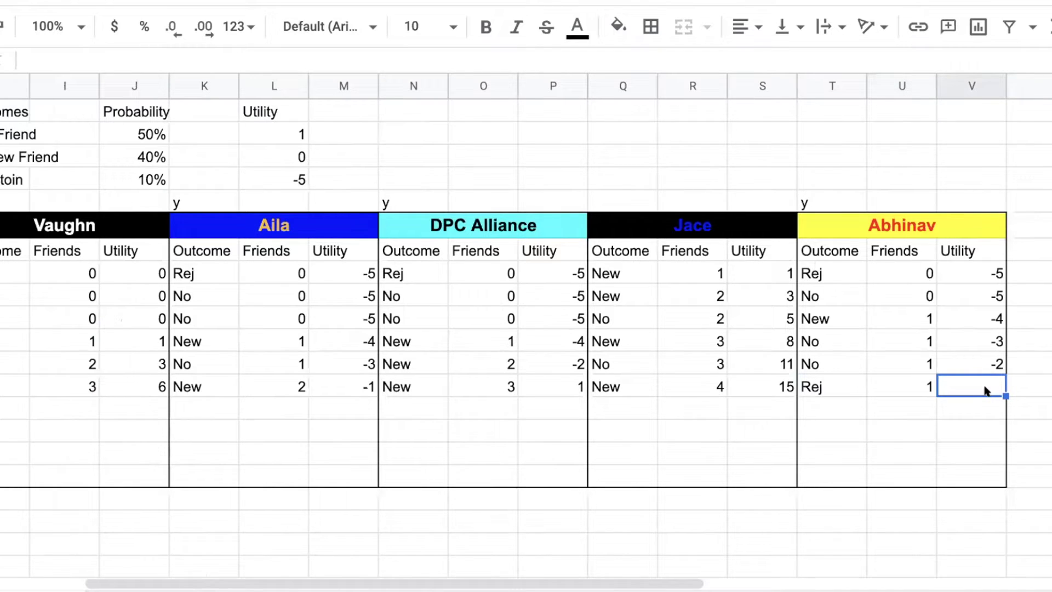
type("-")
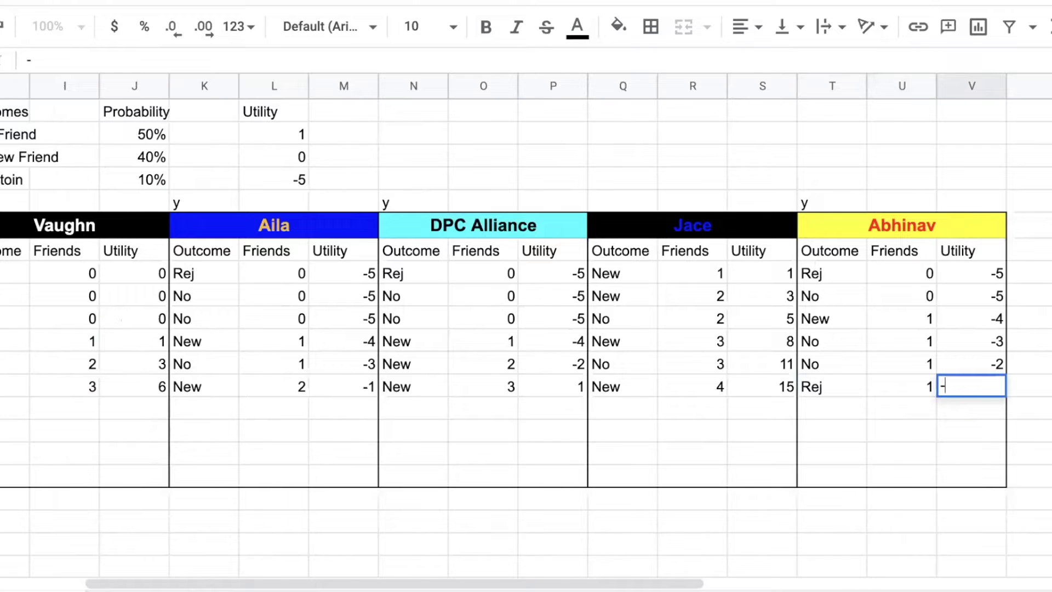
type("6")
key("Return")
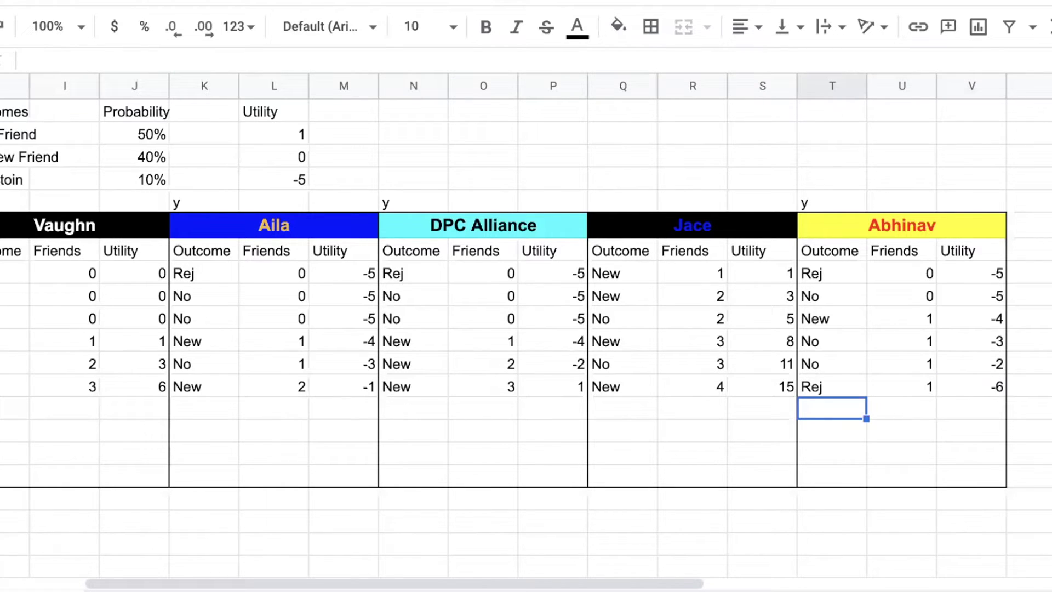
left_click_drag(693, 584, 596, 585)
left_click(658, 523)
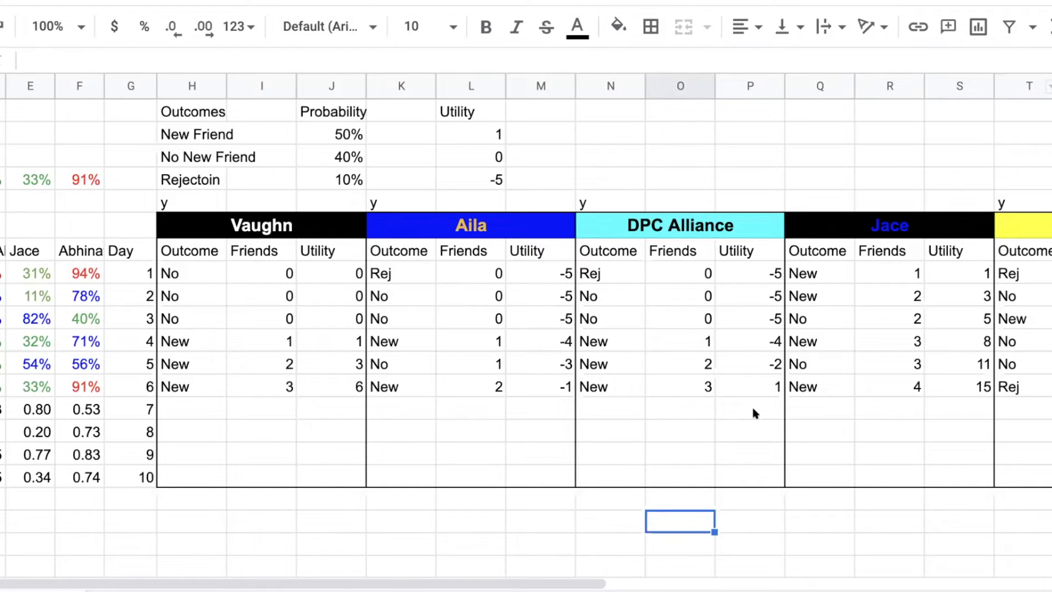
scroll(344, 482, "down", 5)
scroll(343, 481, "up", 3)
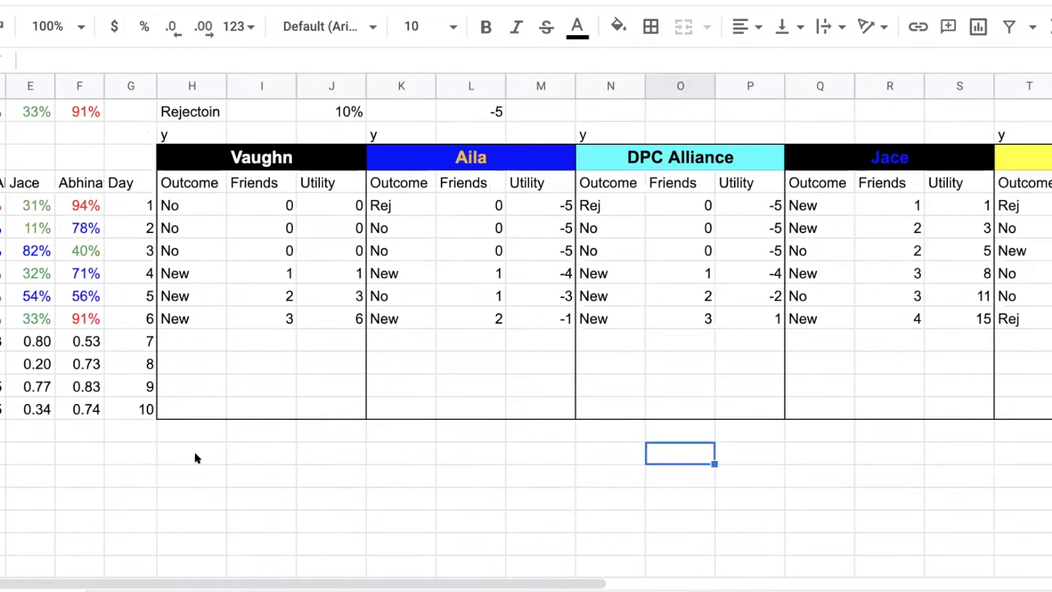
left_click(195, 454)
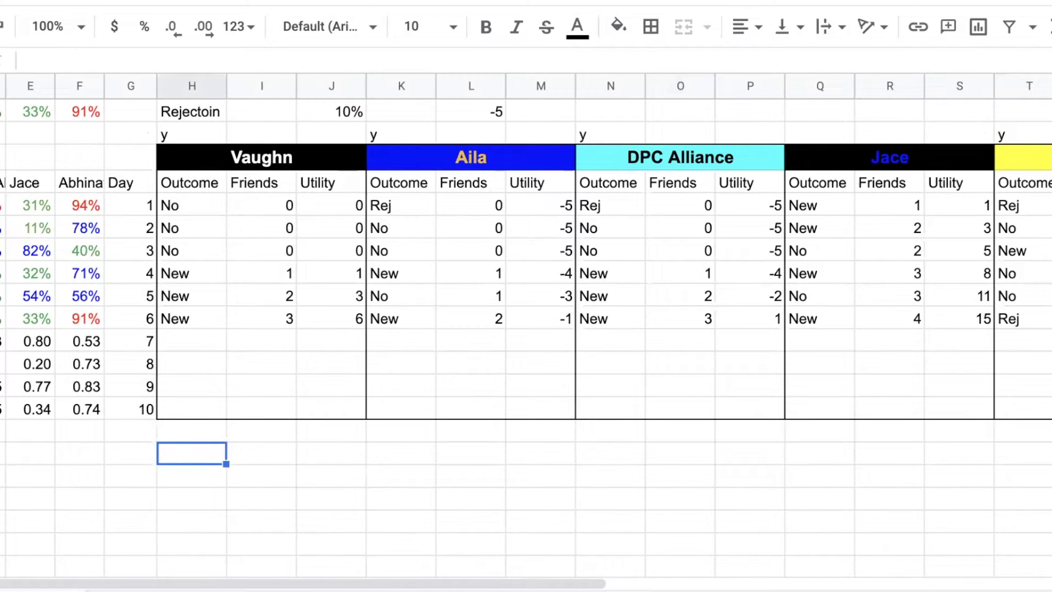
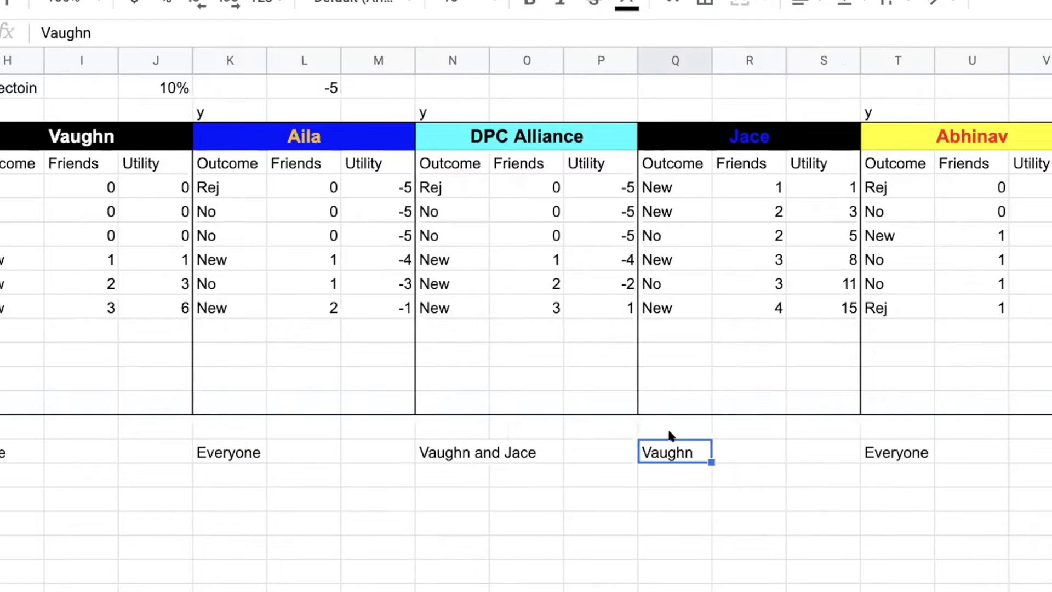
- Review the entries listed beneath the five outcome tables alongside each table's recorded results through day 6
left_click(903, 455)
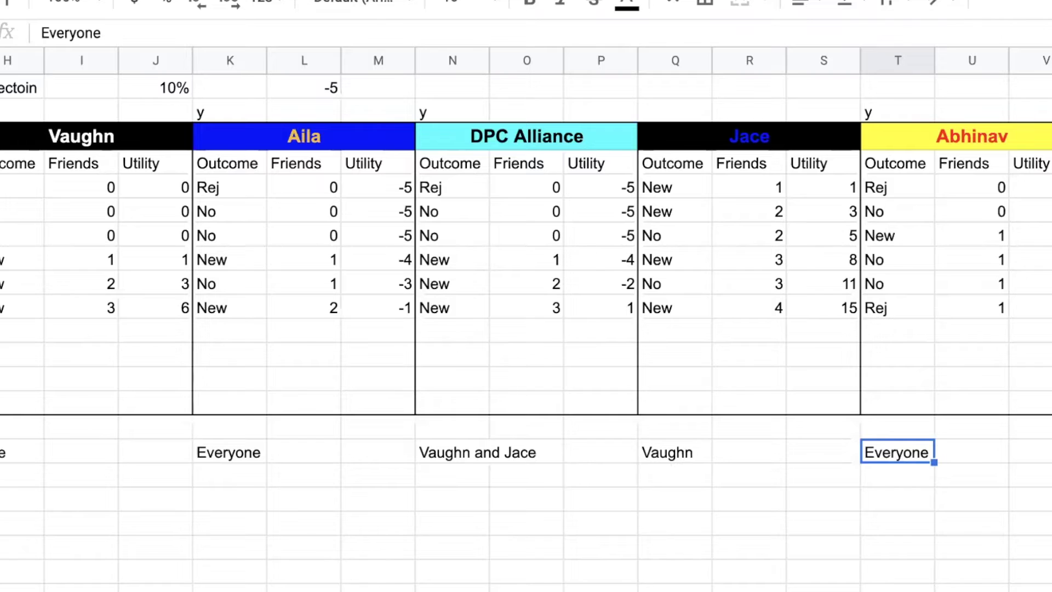
scroll(535, 568, "left", 2)
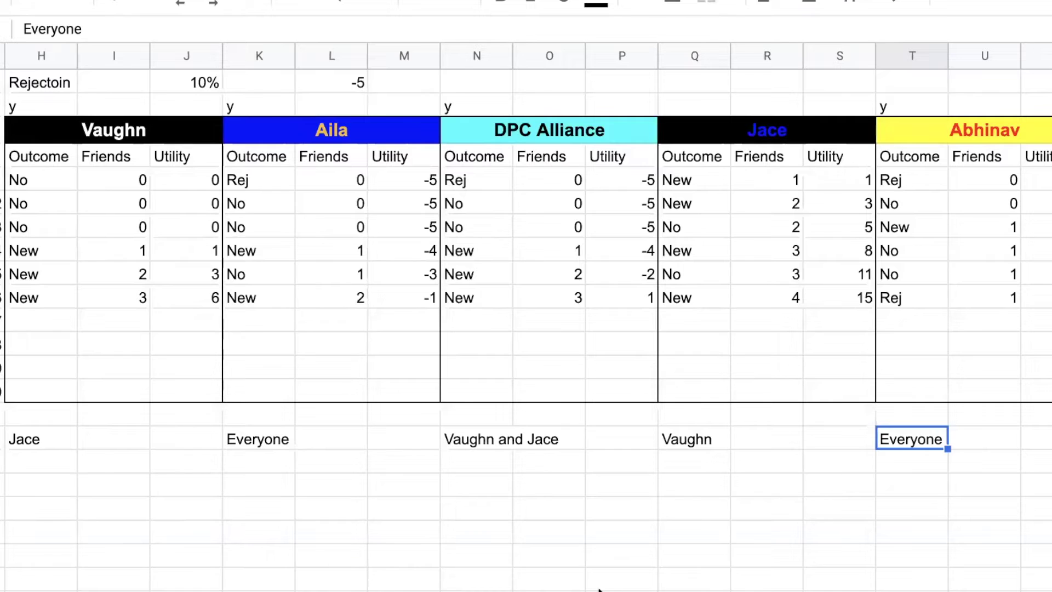
scroll(822, 313, "left", 2)
scroll(873, 313, "right", 2)
left_click(773, 507)
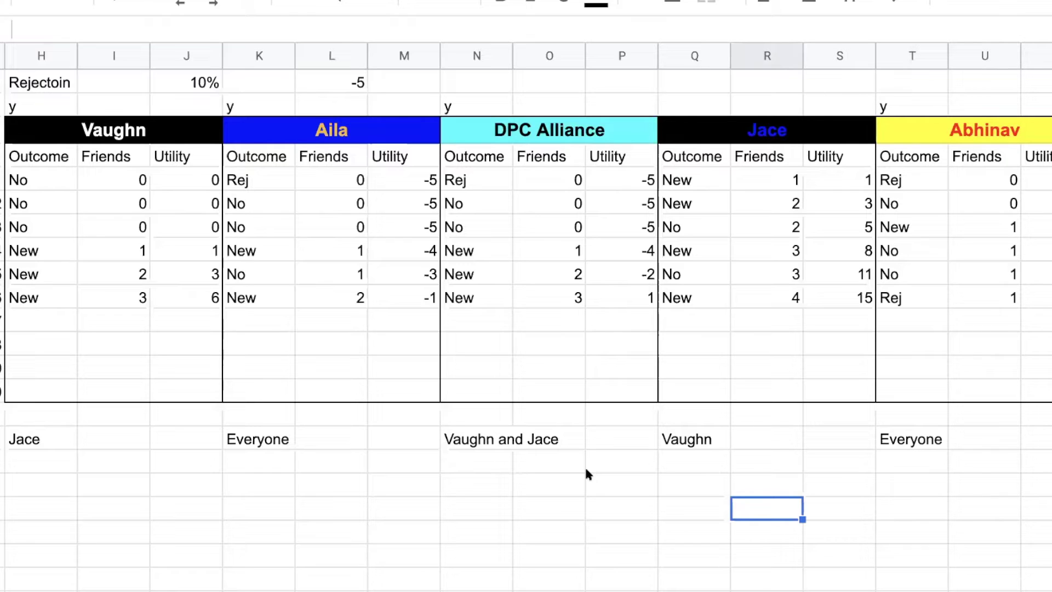
left_click(545, 466)
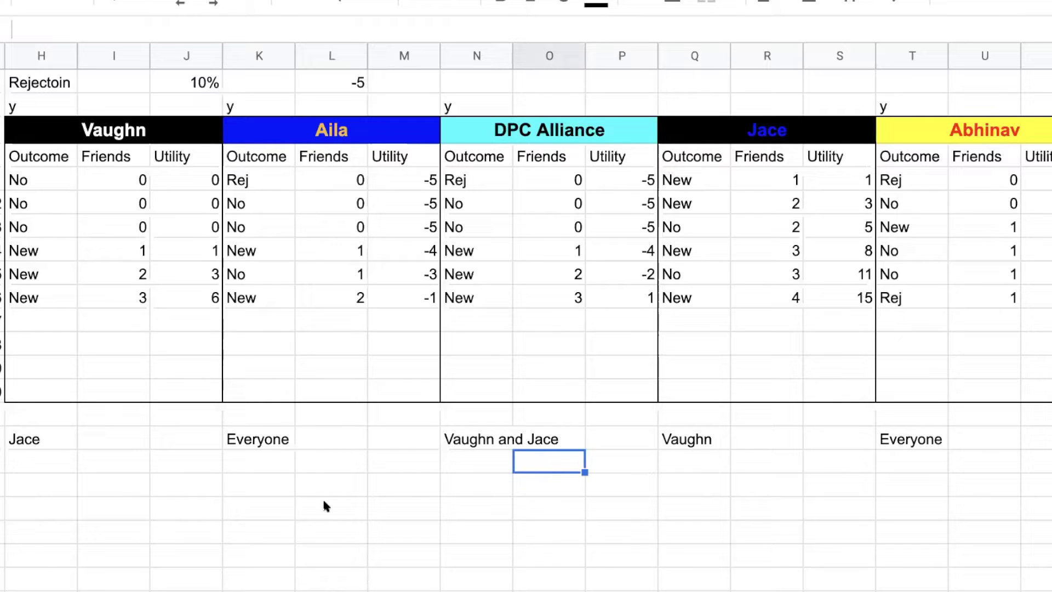
left_click(60, 471)
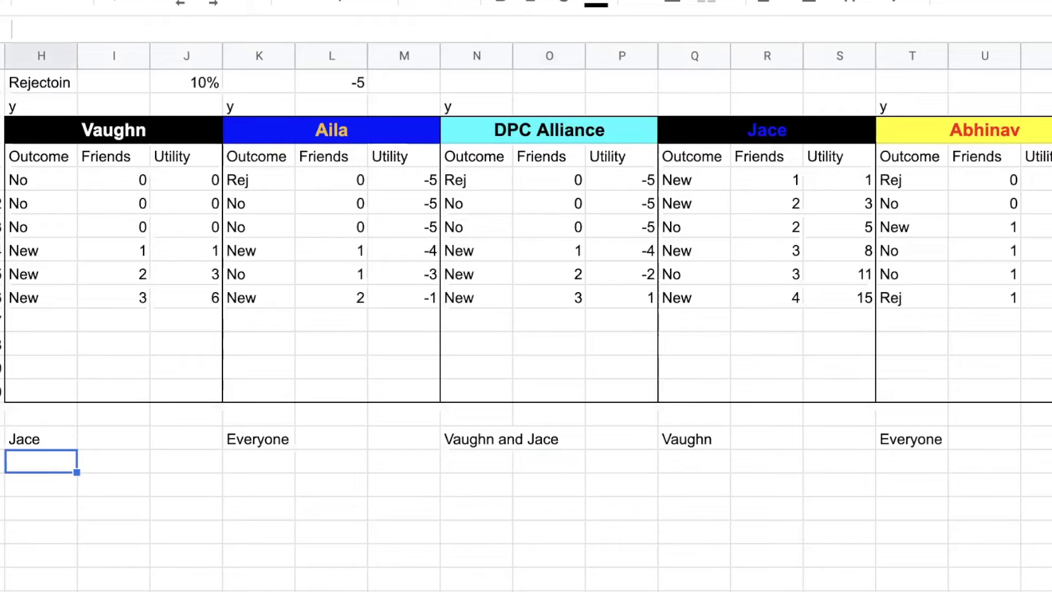
key("Left")
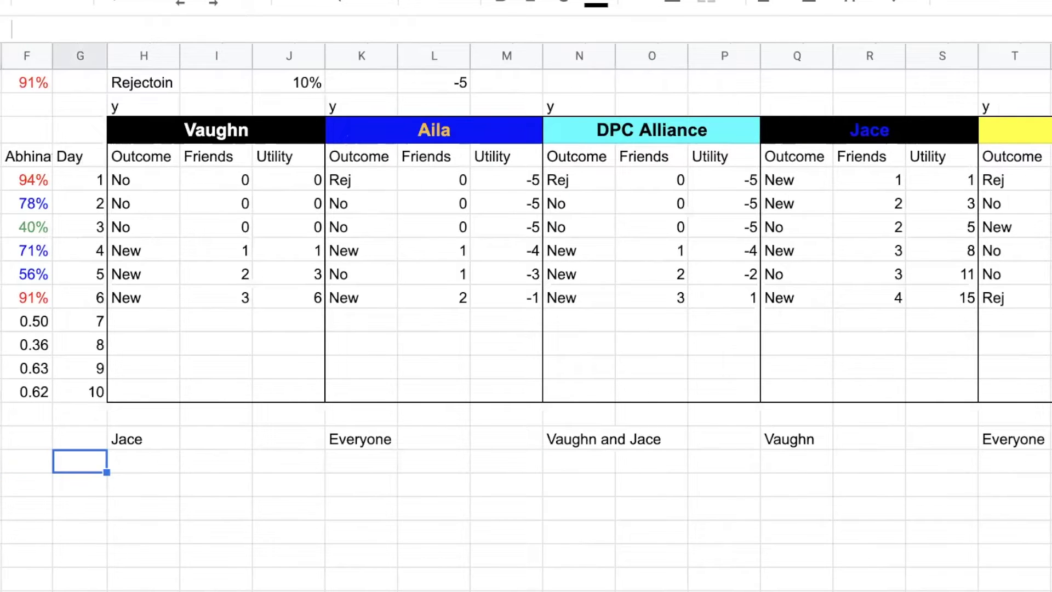
left_click(154, 483)
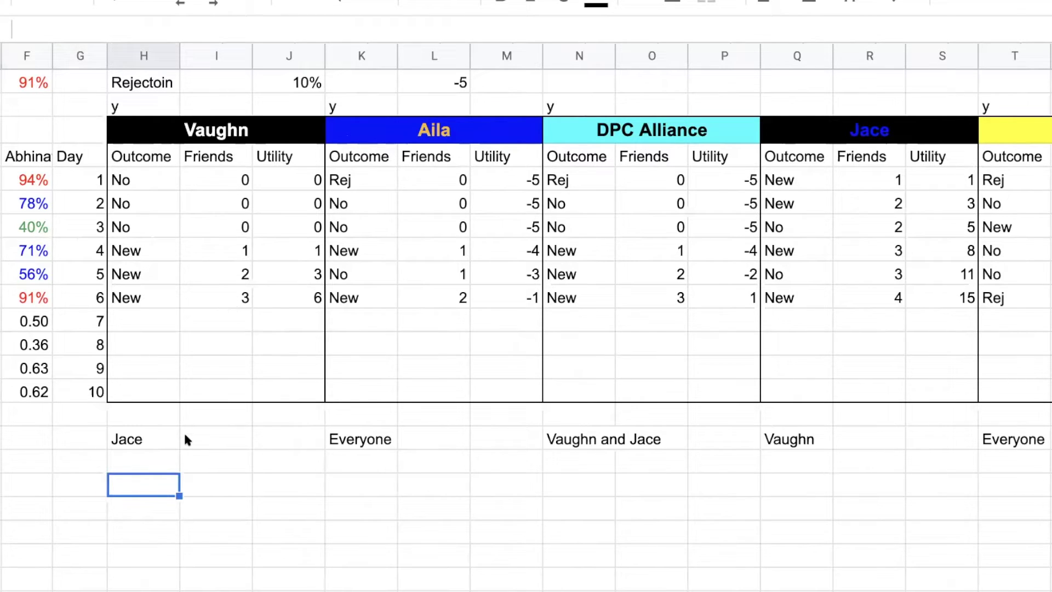
- Copy the last probability column's RAND formulas for days 8 to 10 into column H, two rows beneath the first outcome table's entry
left_click_drag(40, 346, 38, 394)
key("ctrl+c")
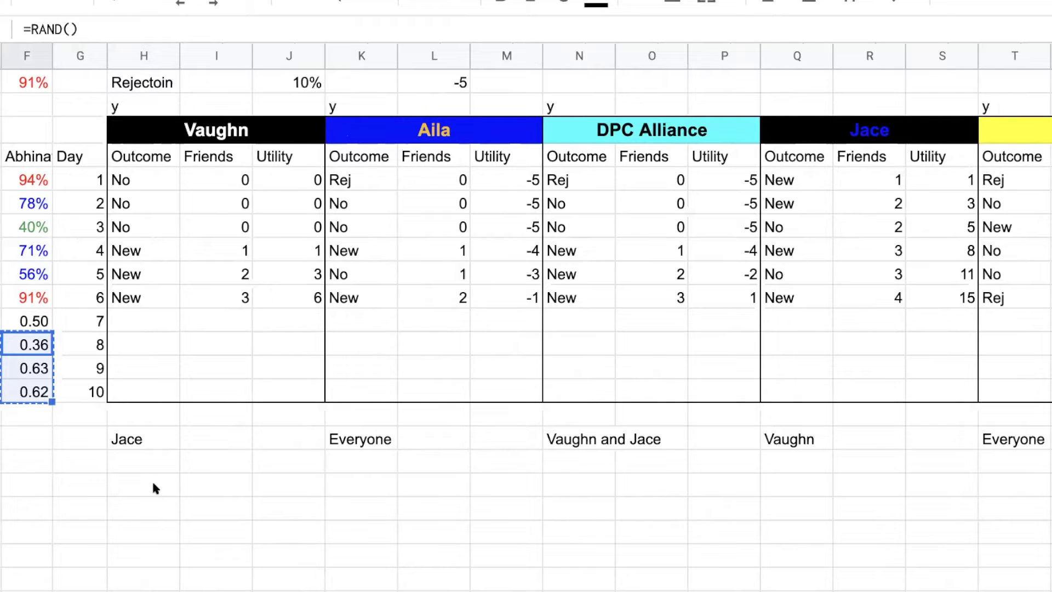
left_click(153, 484)
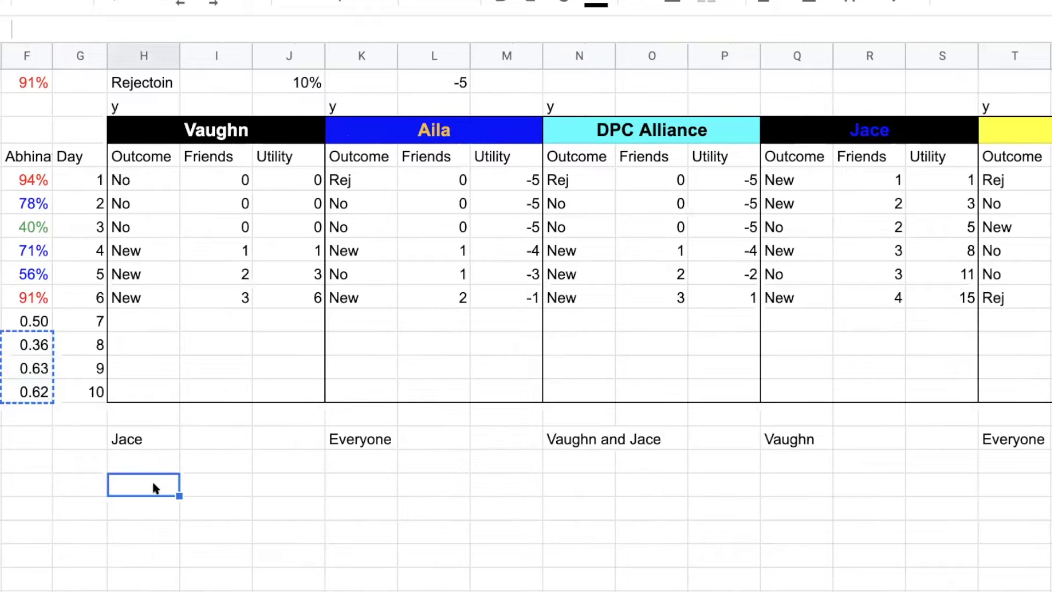
key("ctrl+c")
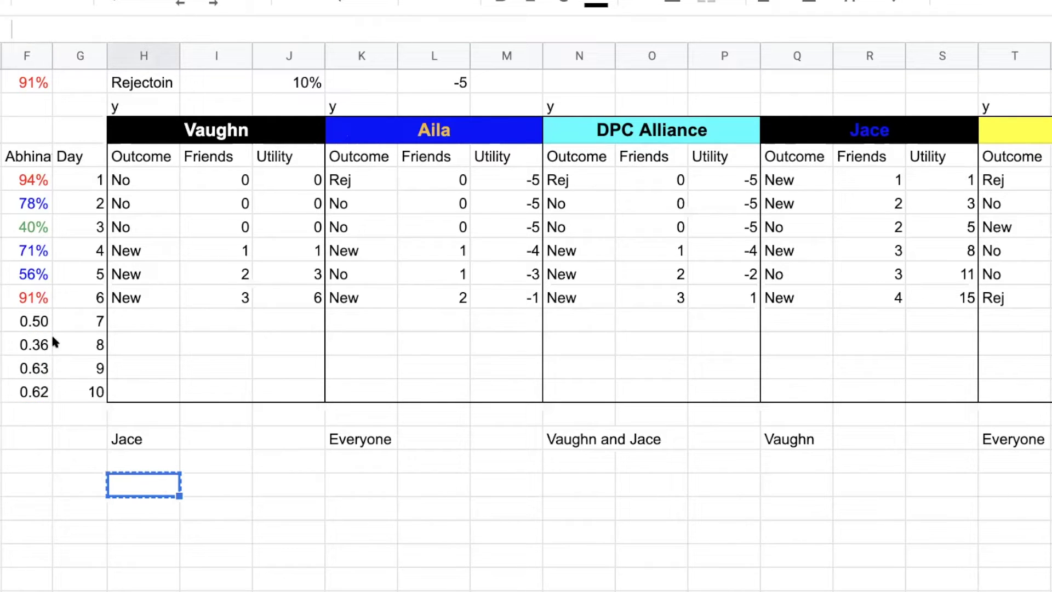
left_click_drag(37, 345, 38, 391)
key("ctrl+c")
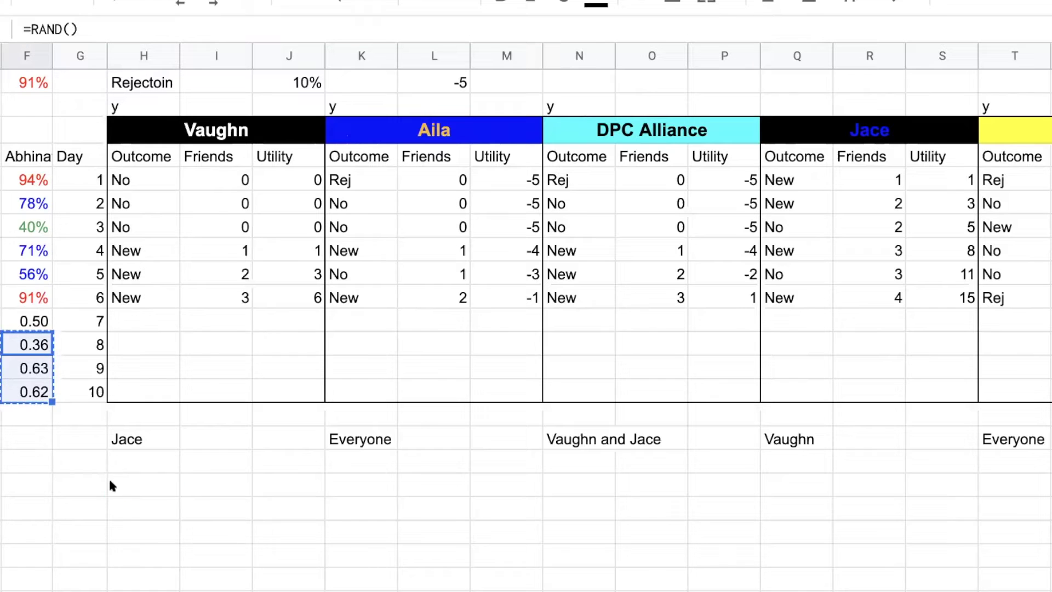
left_click(138, 485)
key("ctrl+v")
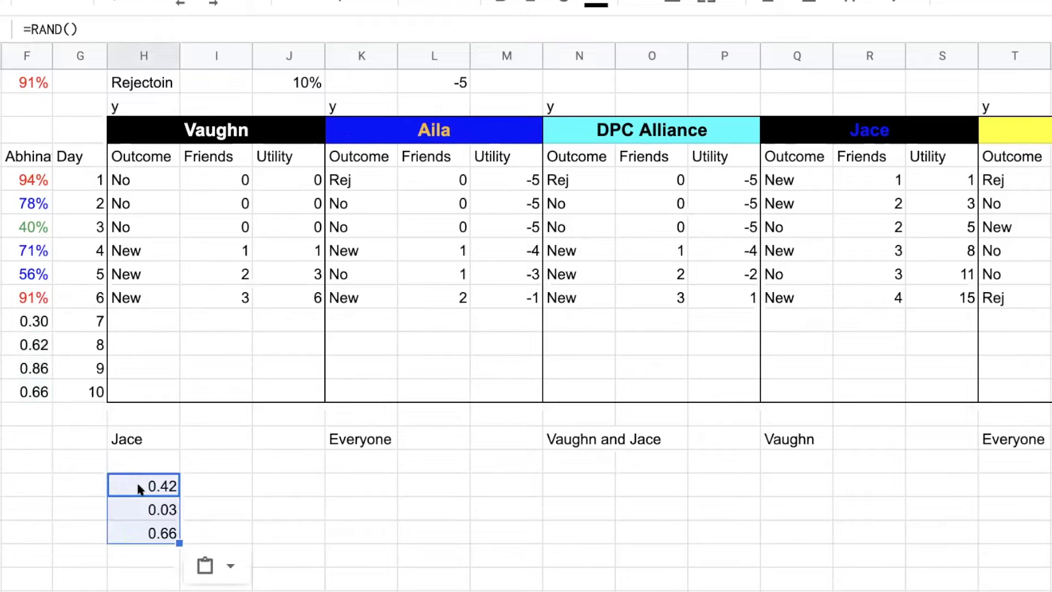
left_click(246, 484)
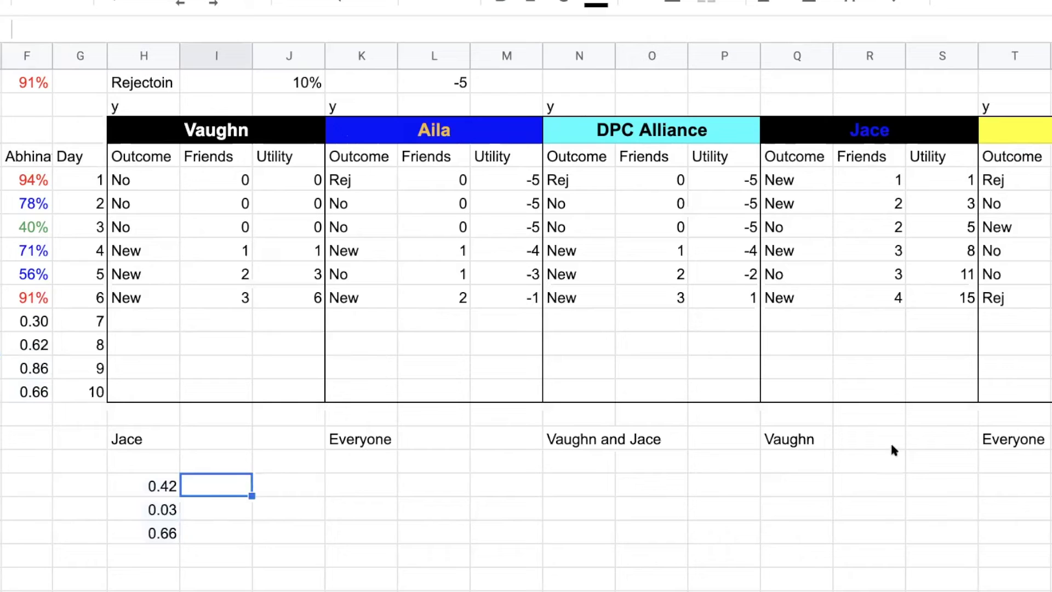
- Enter 6 friends for day 7 in the fourth outcome table
left_click(876, 324)
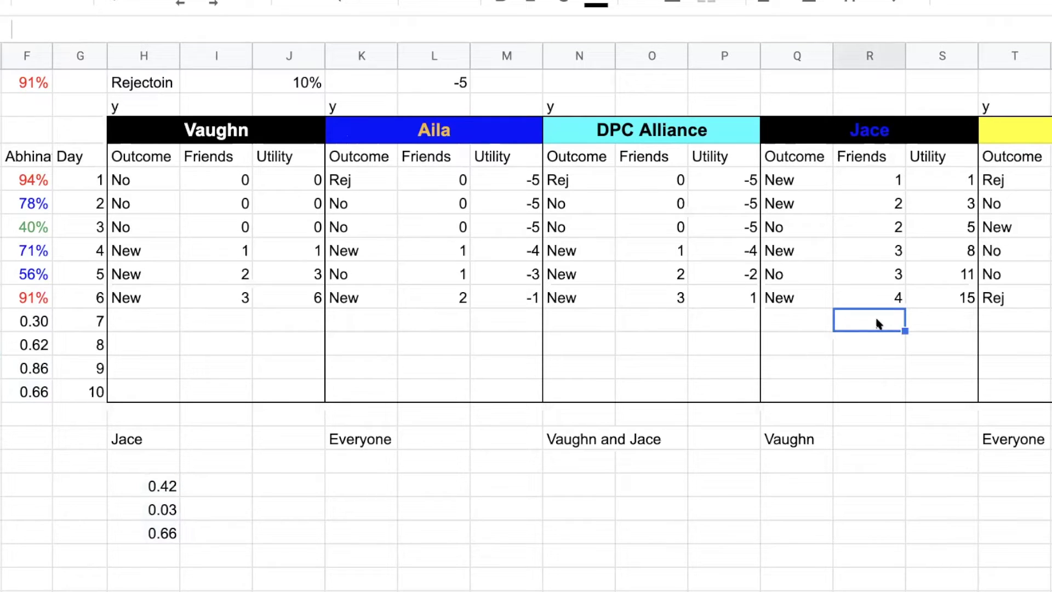
type("6")
key("Tab")
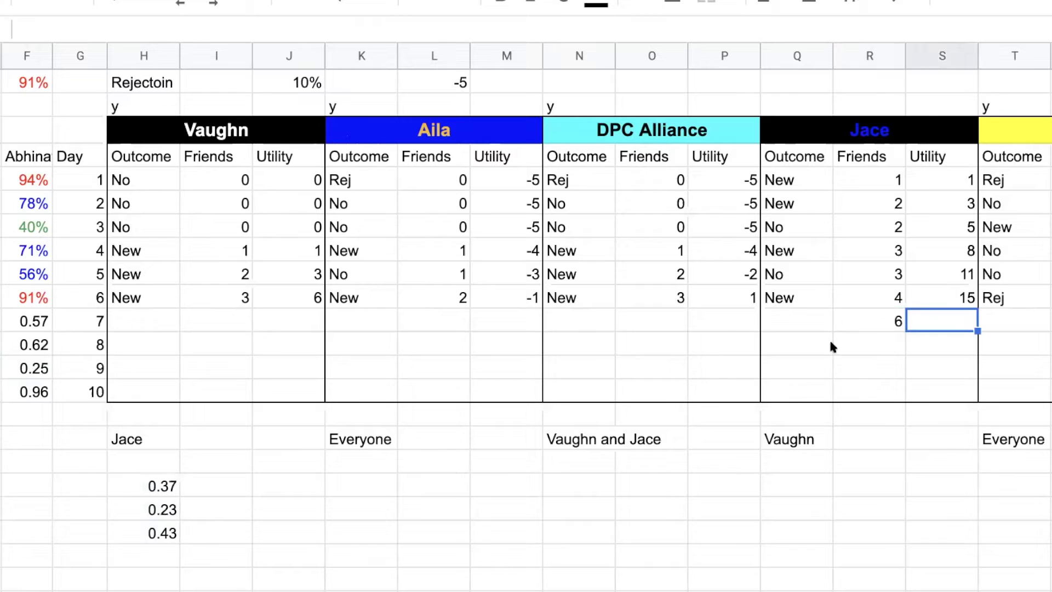
- Replace the three random values beneath the first outcome table with a copy of the last probability column's four RAND formulas for days 7 to 10
left_click_drag(157, 486, 159, 535)
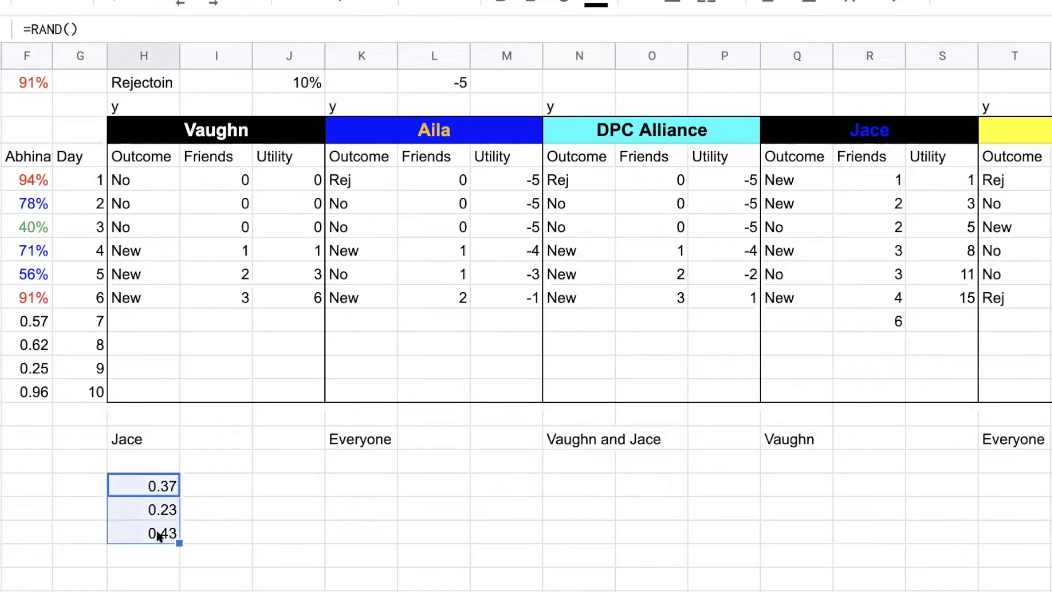
key("Delete")
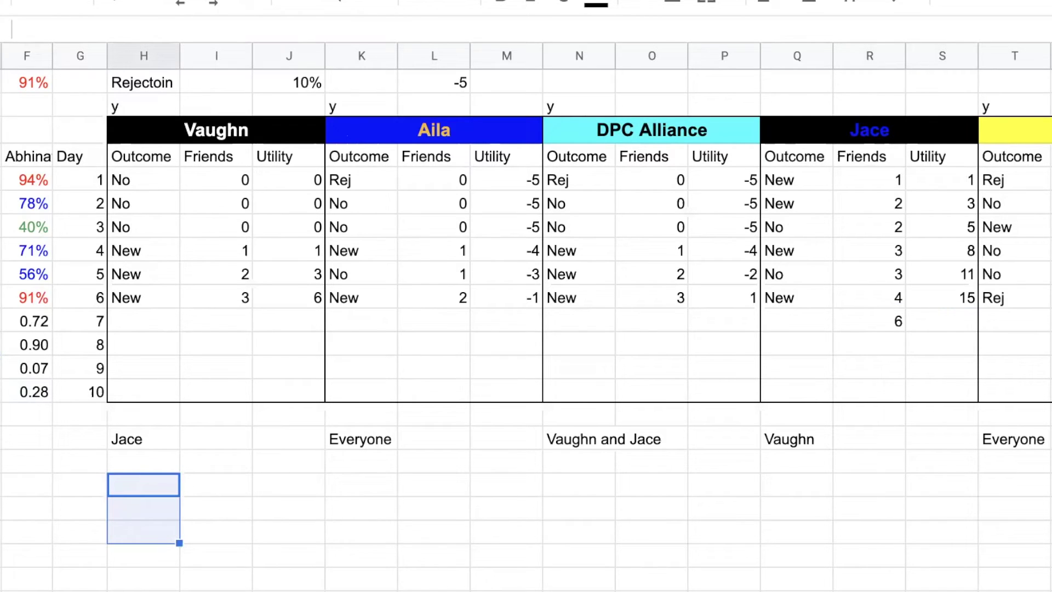
left_click(43, 328)
left_click(41, 390, "shift")
key("ctrl+c")
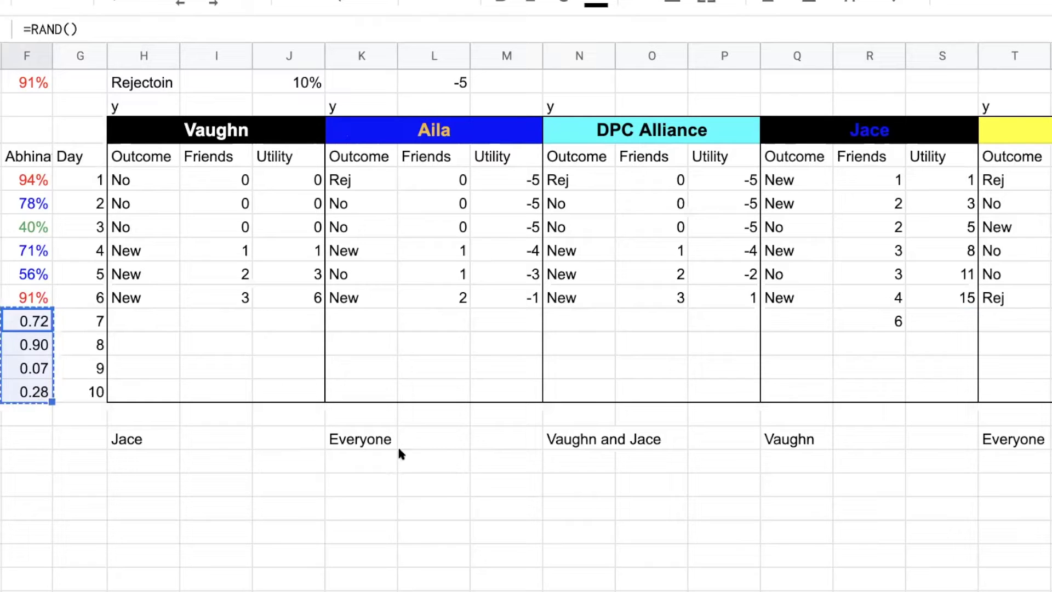
left_click(154, 486)
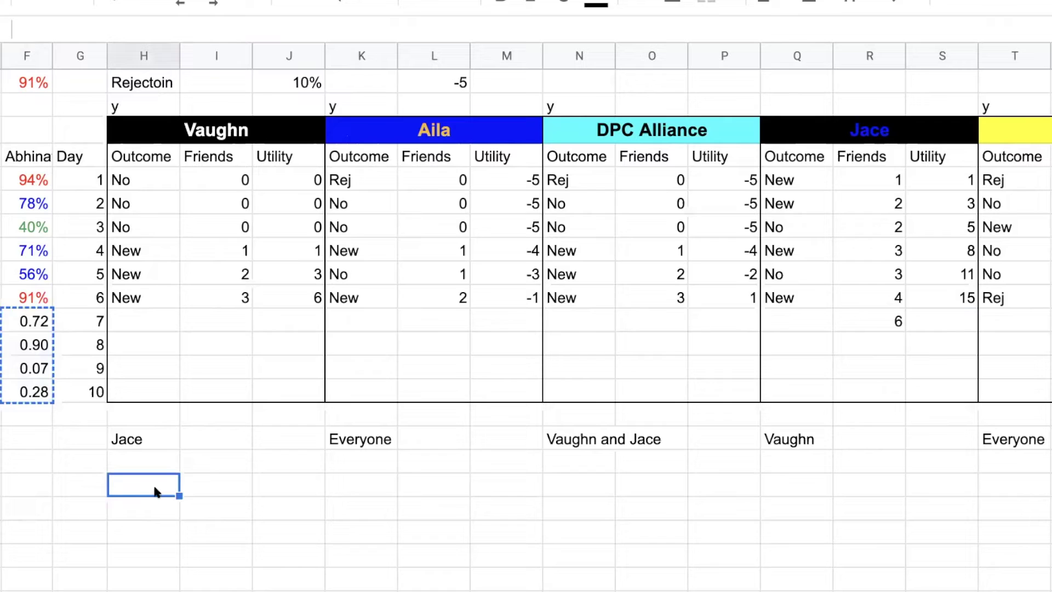
key("ctrl+v")
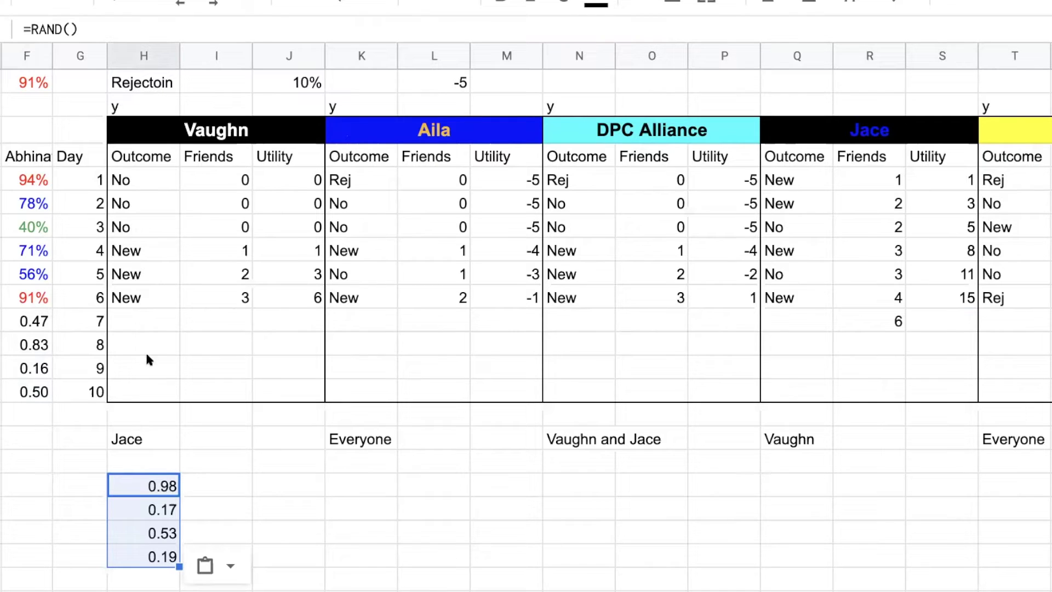
- Record day 7 in the first outcome table with outcome Party and 5 friends
left_click(239, 319)
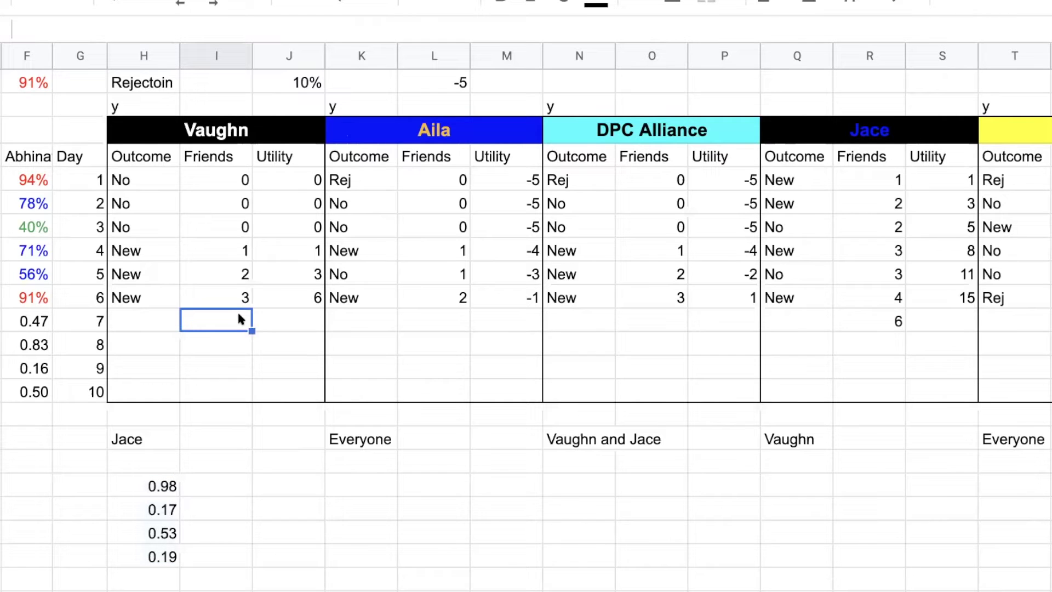
type("5")
key("Tab")
left_click(160, 324)
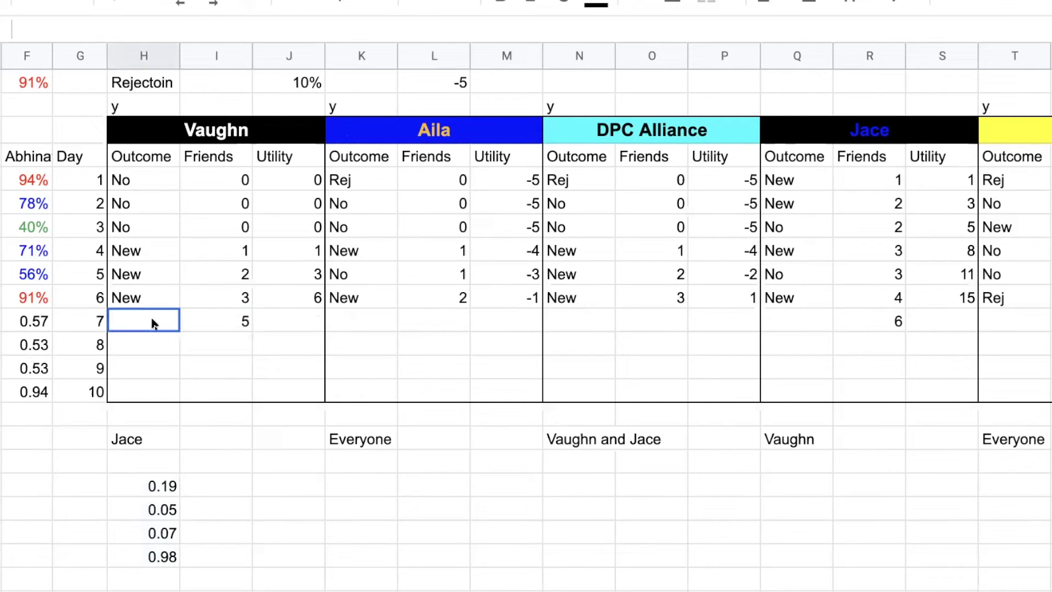
type("Party")
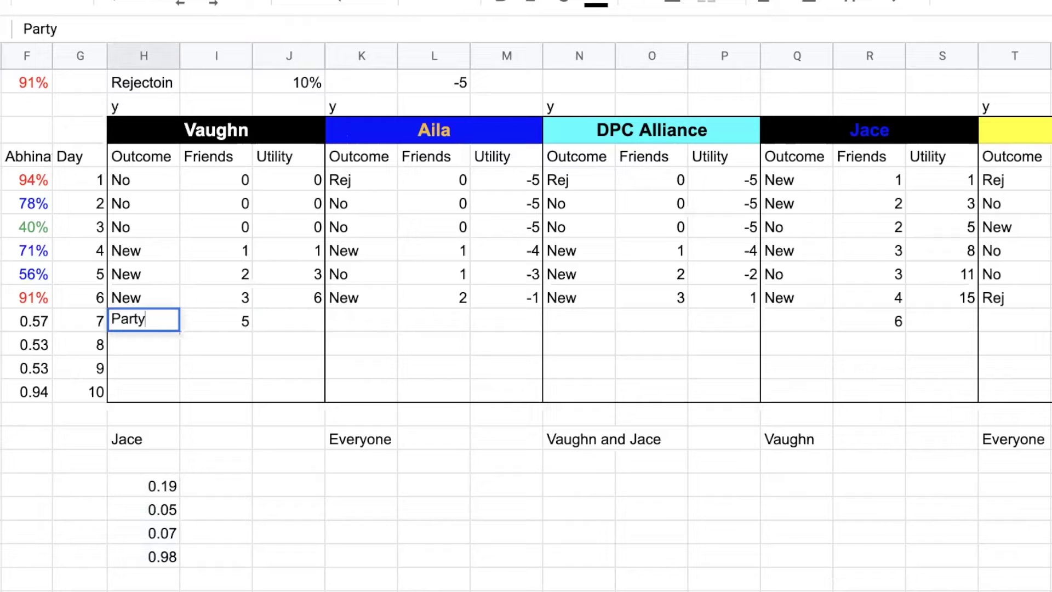
key("Tab")
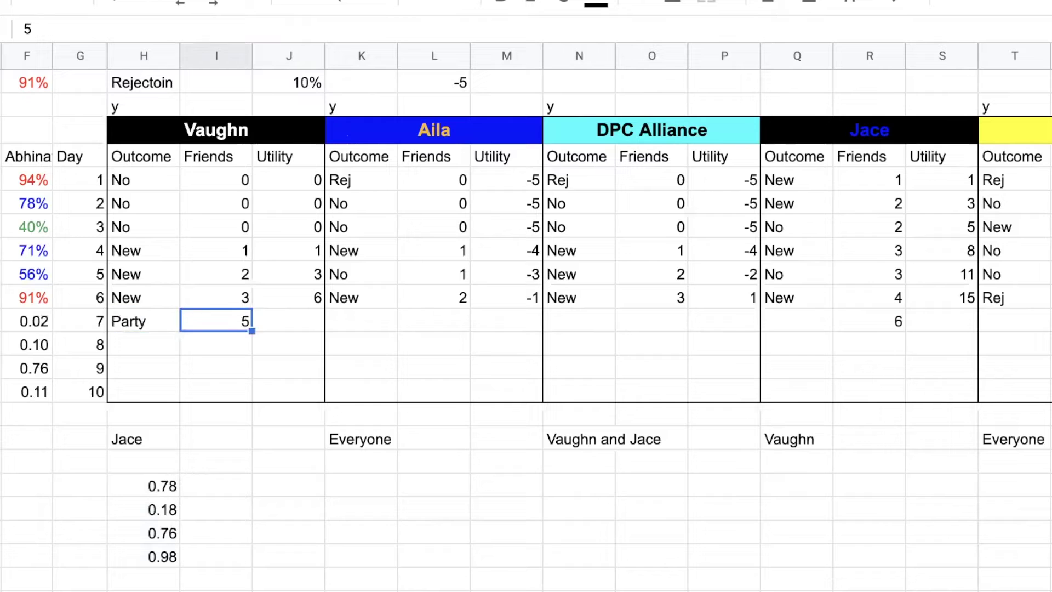
- Enter Party as the day 7 outcome in the fourth outcome table
left_click(791, 317)
type("Party")
key("Return")
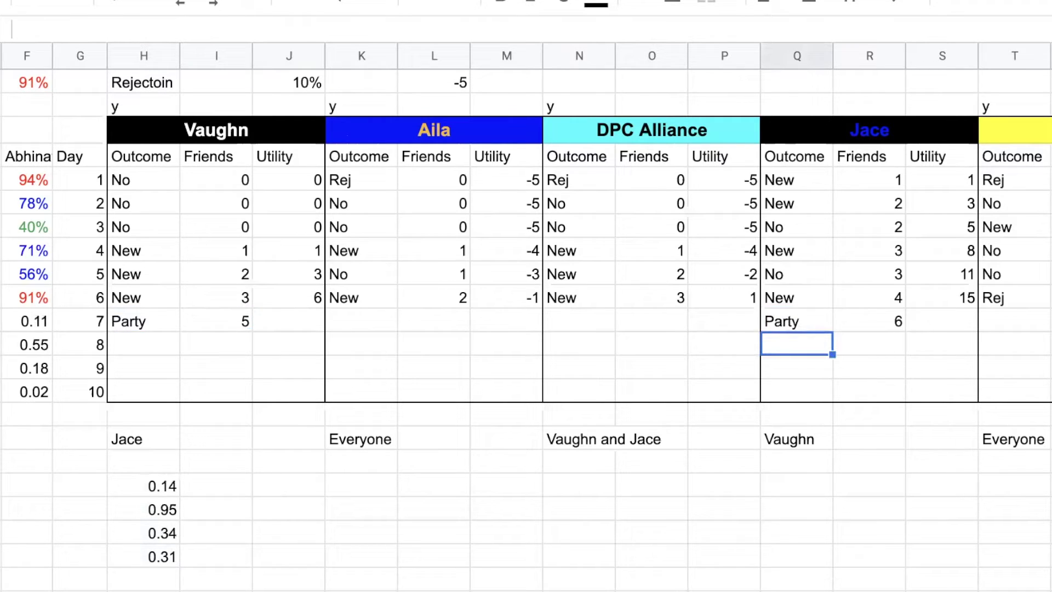
- Clear the four random values beneath the first outcome table
left_click(580, 481)
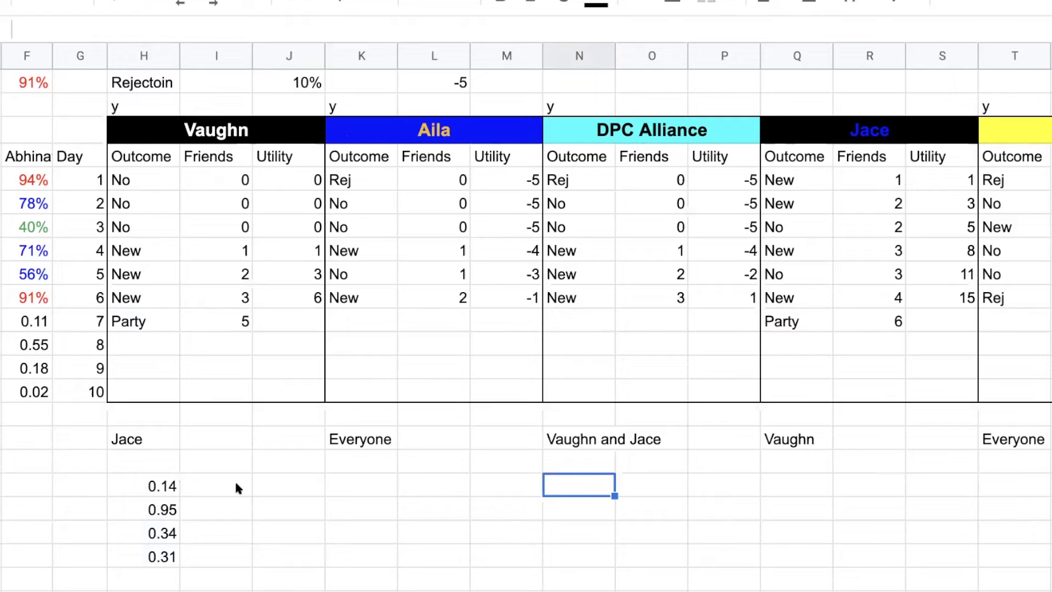
left_click_drag(117, 486, 155, 562)
key("Delete")
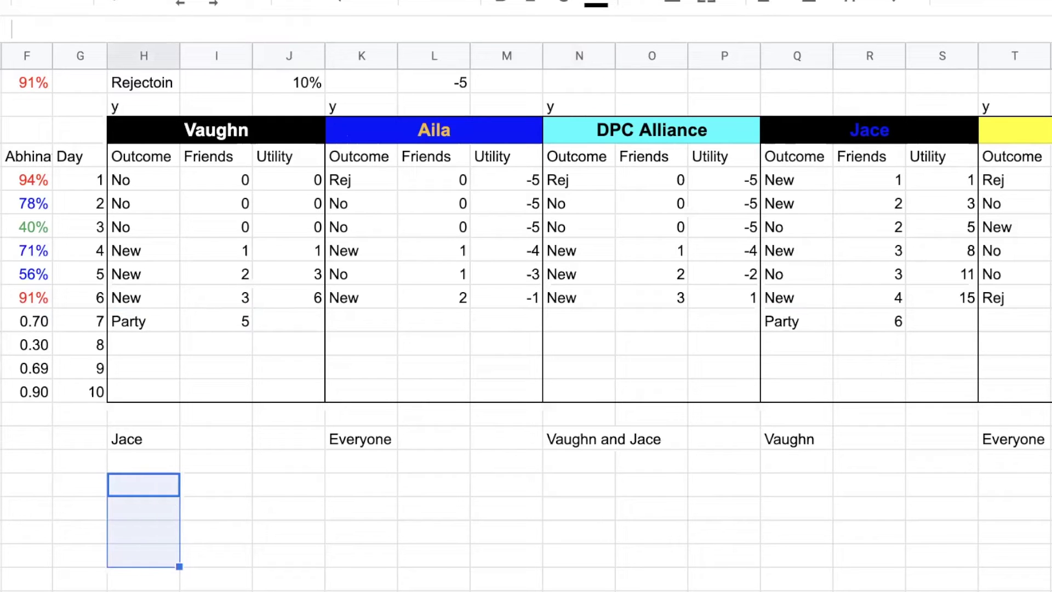
- Enter Party as the day 7 outcome in the DPC Alliance table
left_click(592, 320)
type("Party")
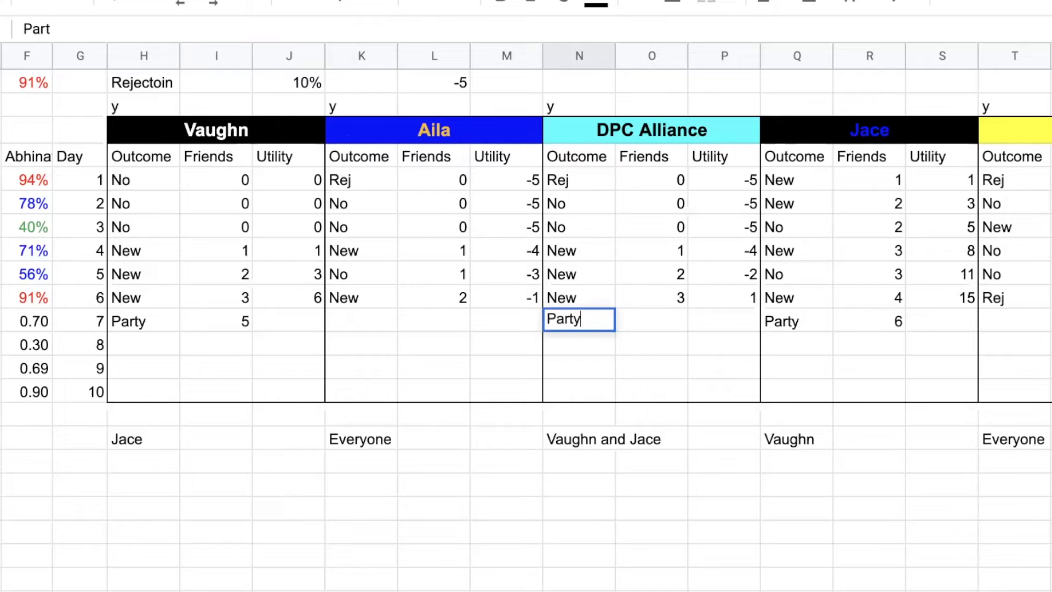
key("Return")
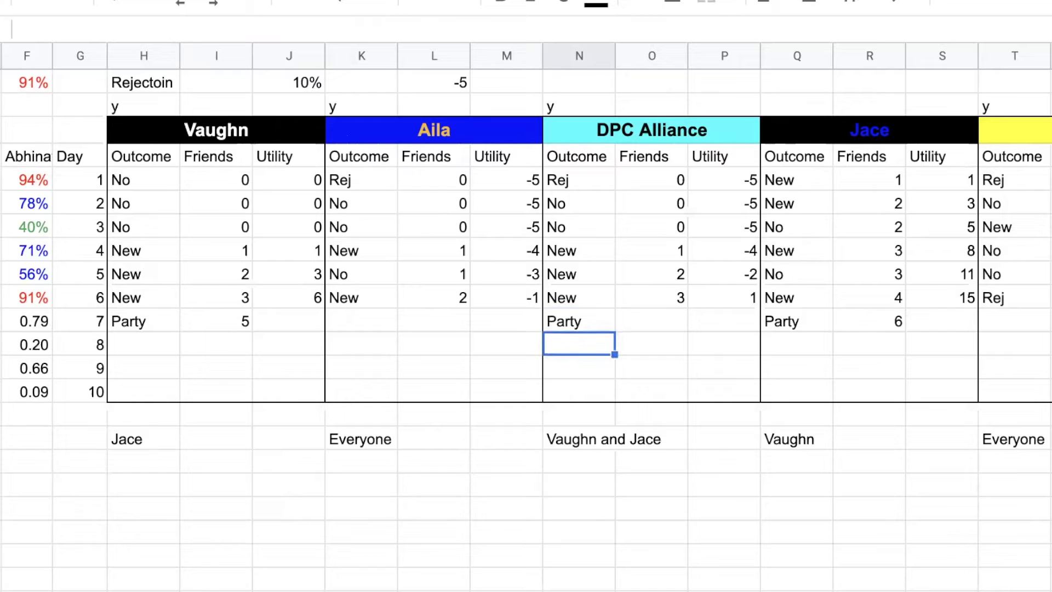
left_click(671, 323)
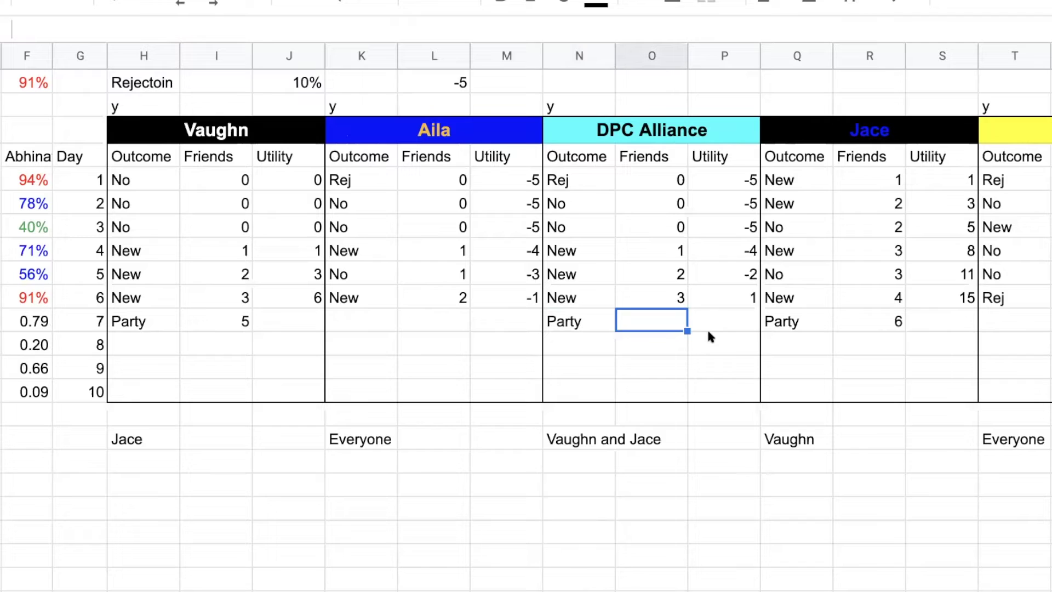
left_click(721, 437)
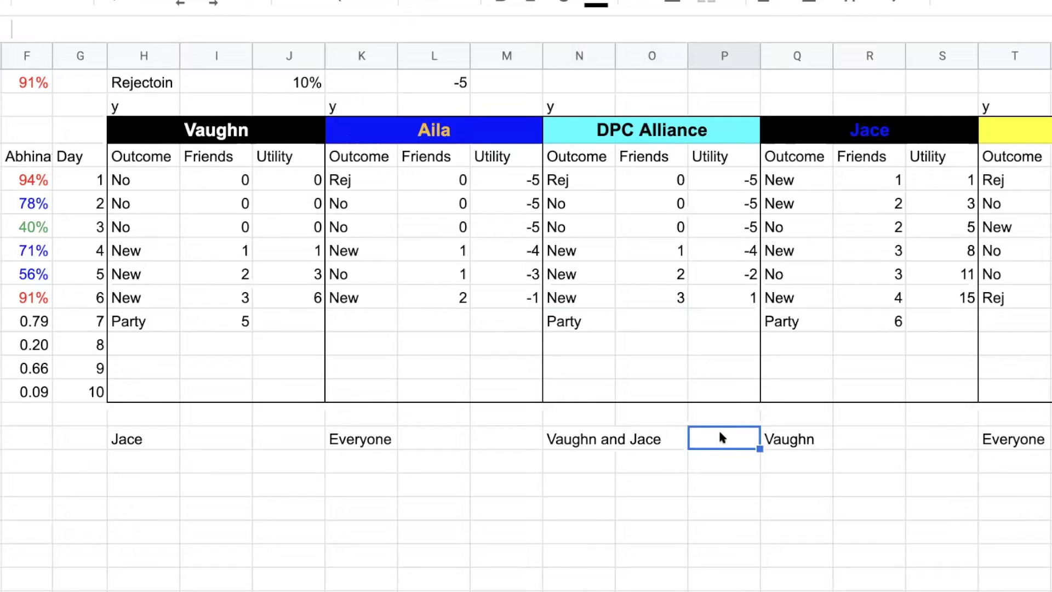
- Copy the last probability column's four RAND formulas for days 7 to 10 into column K, two rows beneath the second outcome table's Everyone entry
left_click(366, 491)
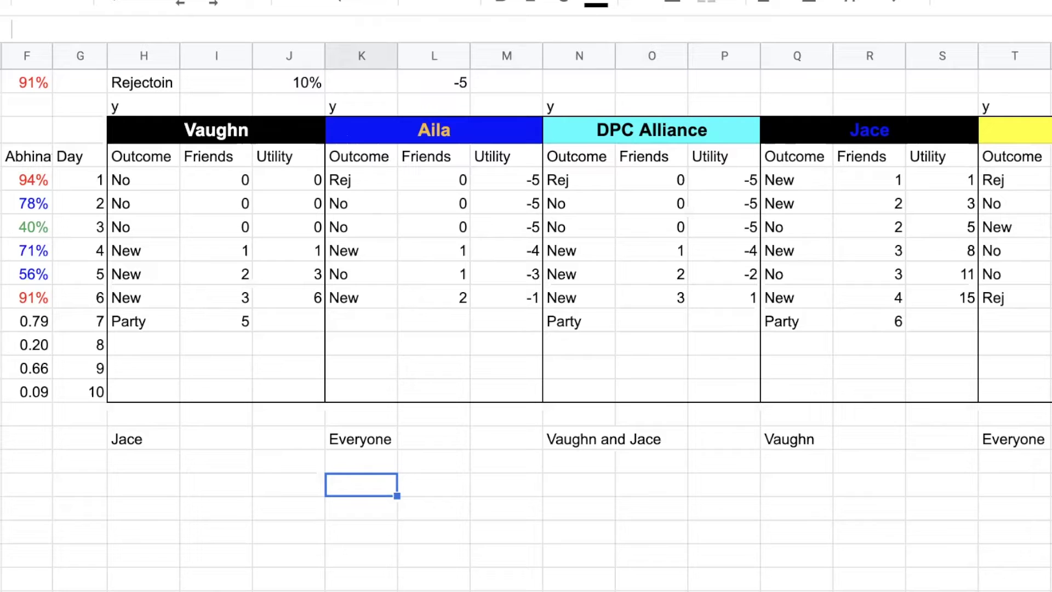
left_click_drag(36, 326, 34, 392)
key("ctrl+c")
left_click(361, 491)
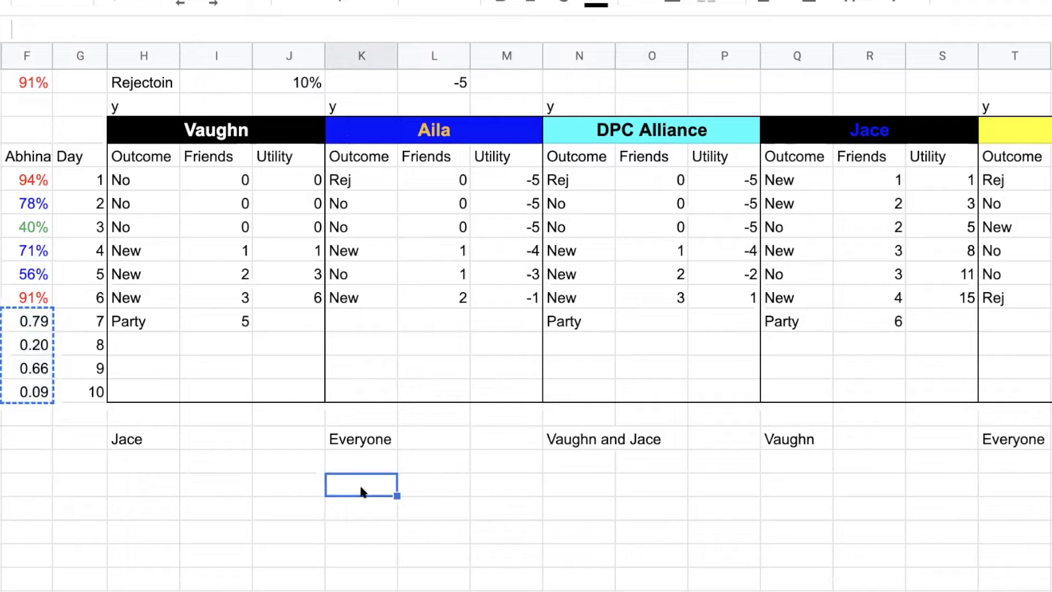
key("ctrl+v")
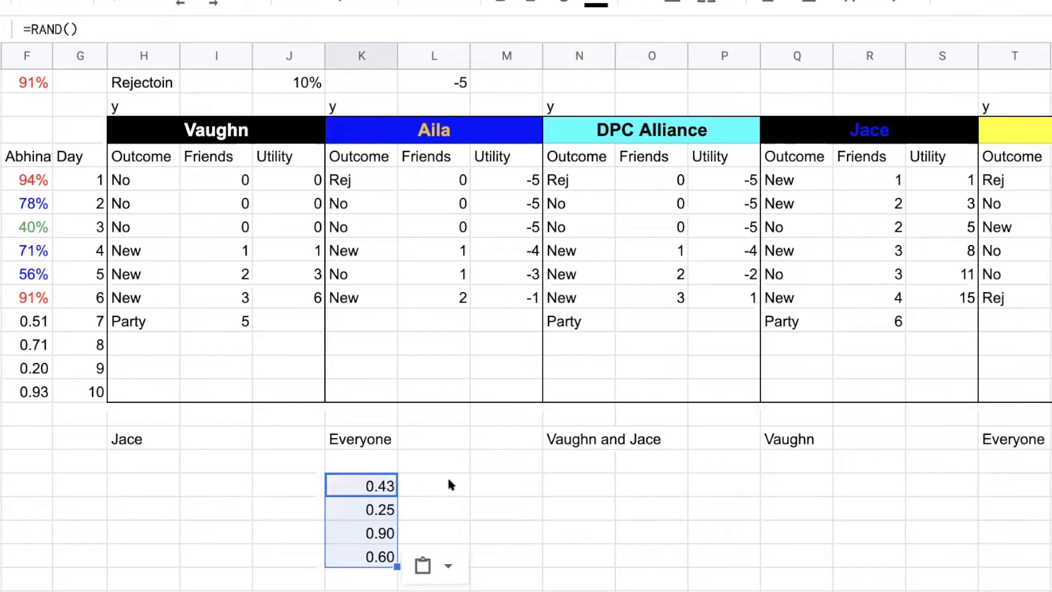
- Record day 7 in the second outcome table with outcome Party and 4 friends
left_click(440, 323)
type("4")
key("Tab")
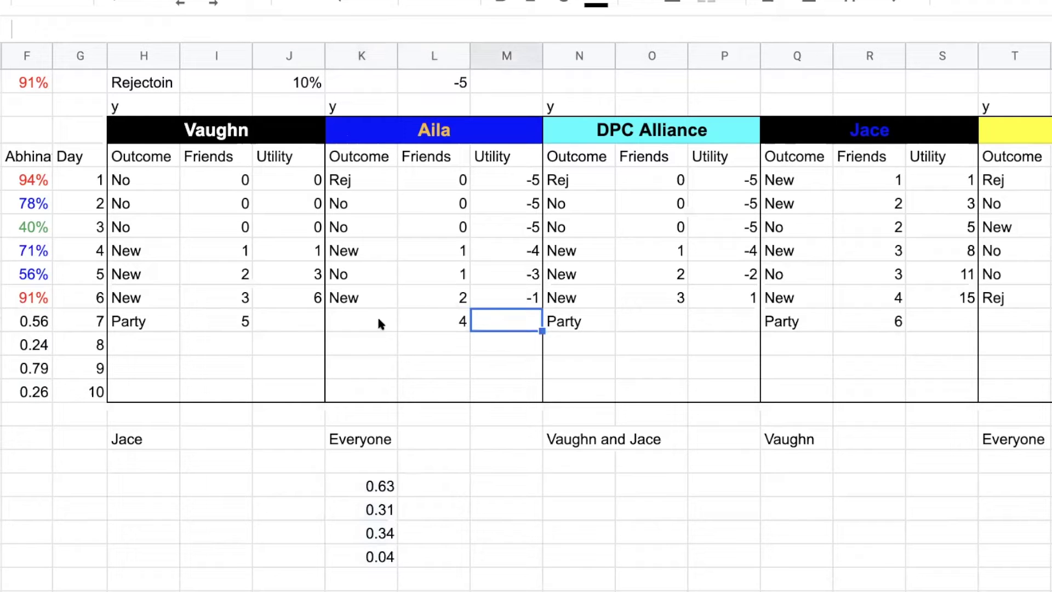
left_click(369, 321)
type("Party")
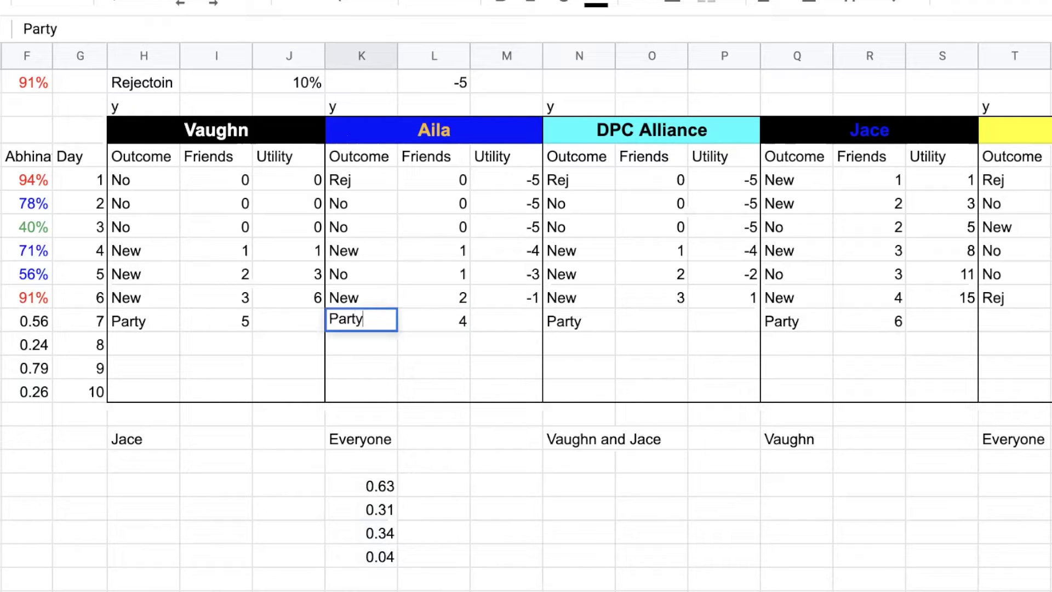
key("Return")
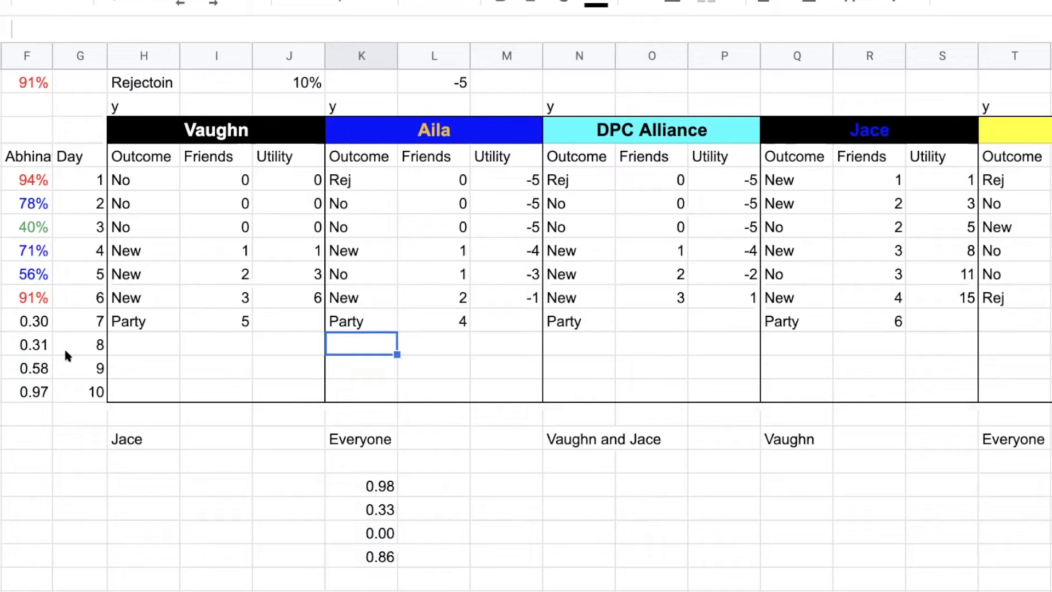
- Add a fifth RAND formula in column K directly beneath the four random values, copied from day 10 of the last probability column
left_click(30, 393)
key("ctrl+c")
left_click(353, 583)
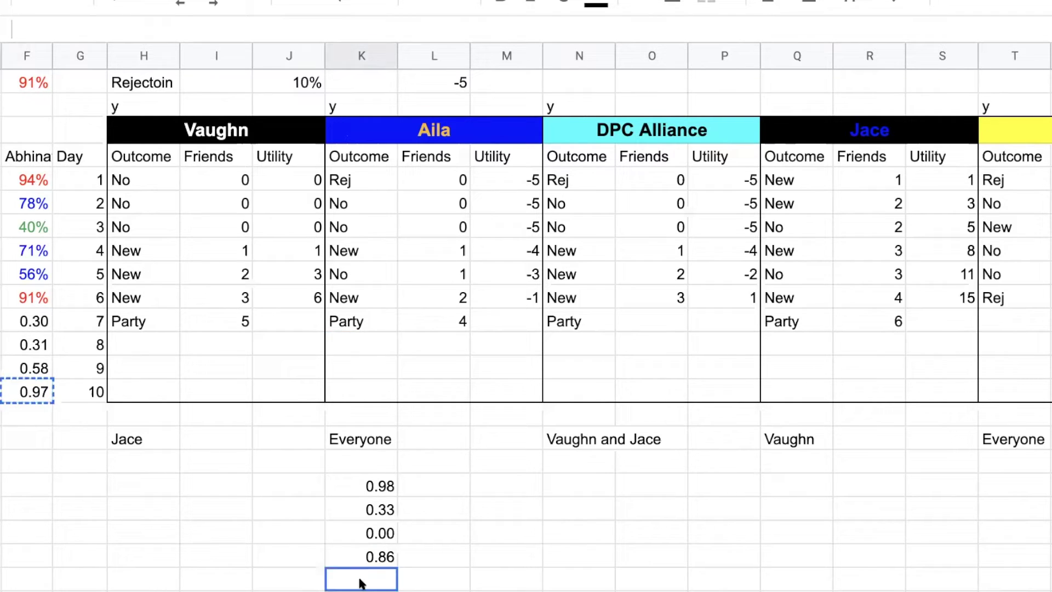
key("ctrl+v")
- Copy the five RAND formulas from column K to the same rows of column M and clear the originals
left_click_drag(382, 487, 380, 582)
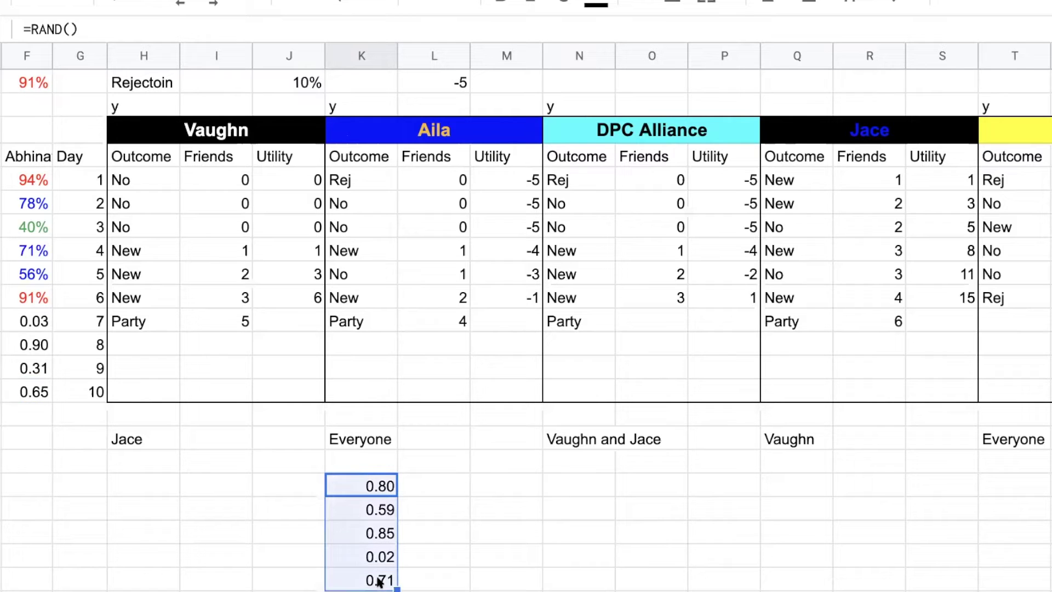
key("ctrl+c")
left_click(509, 487)
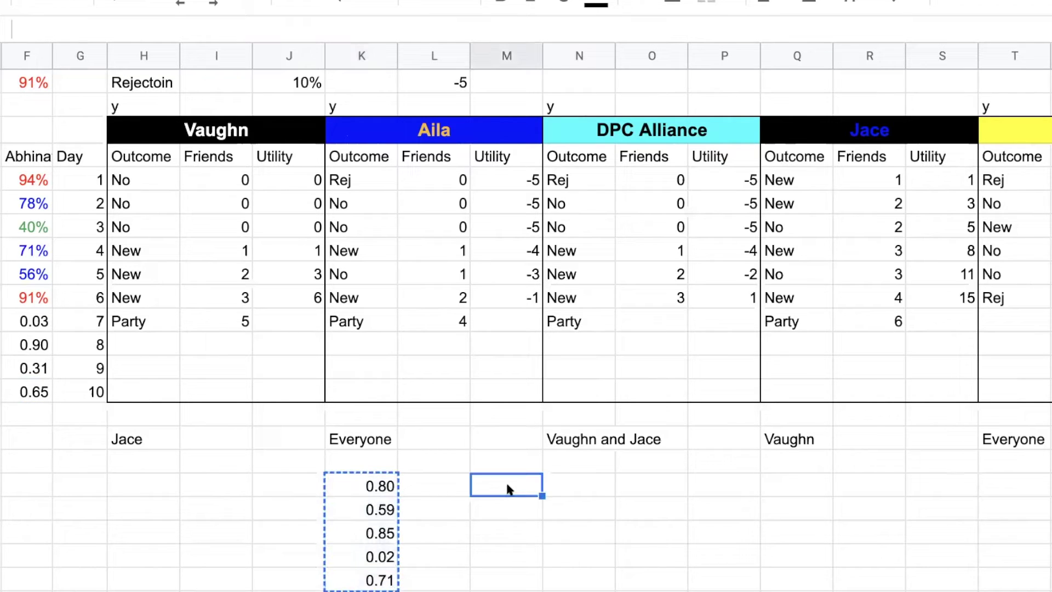
key("ctrl+v")
left_click_drag(381, 488, 382, 581)
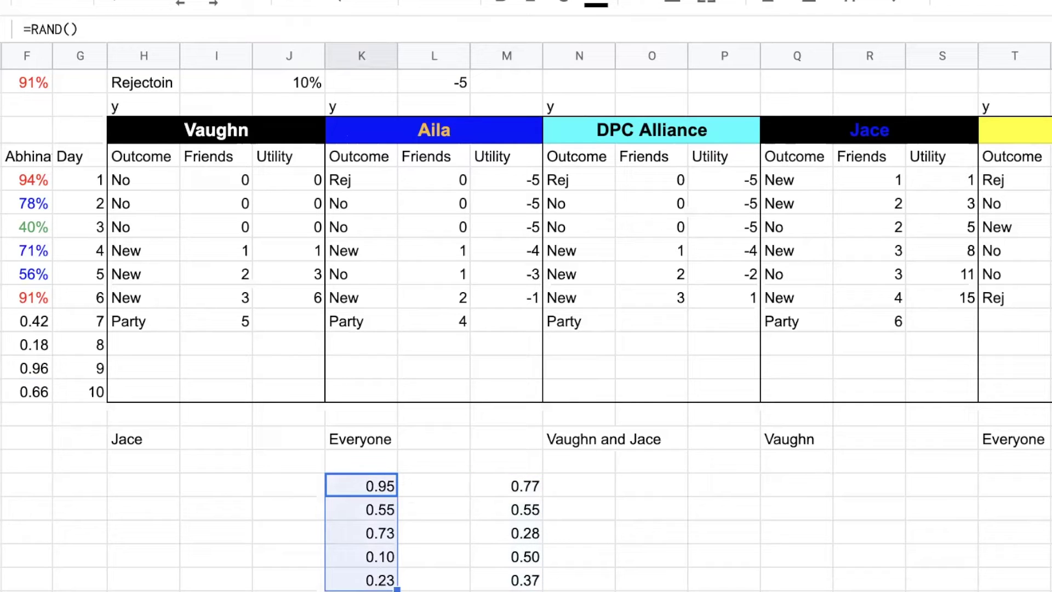
key("Delete")
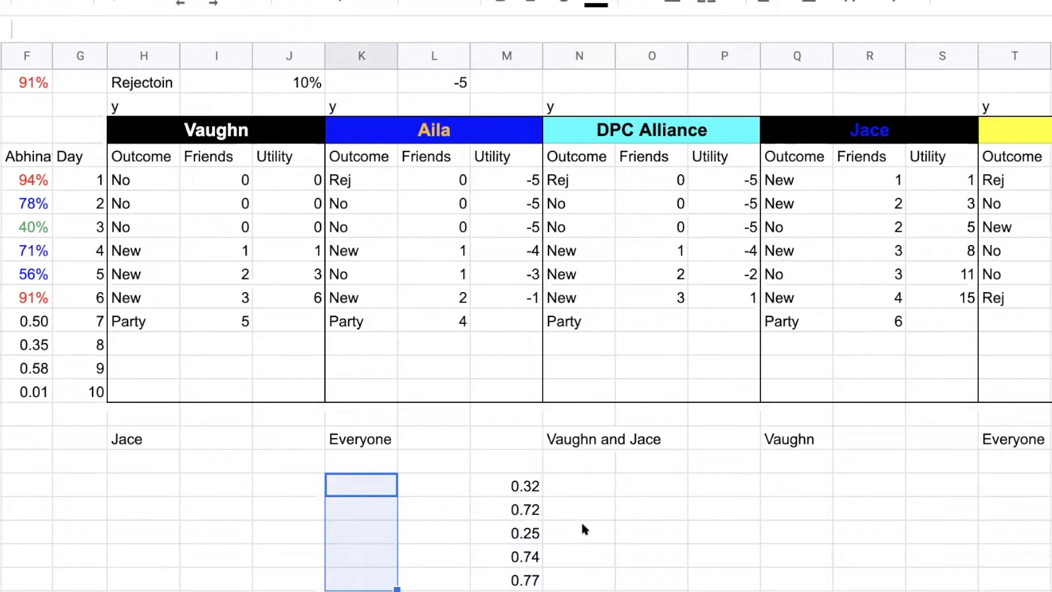
left_click(601, 511)
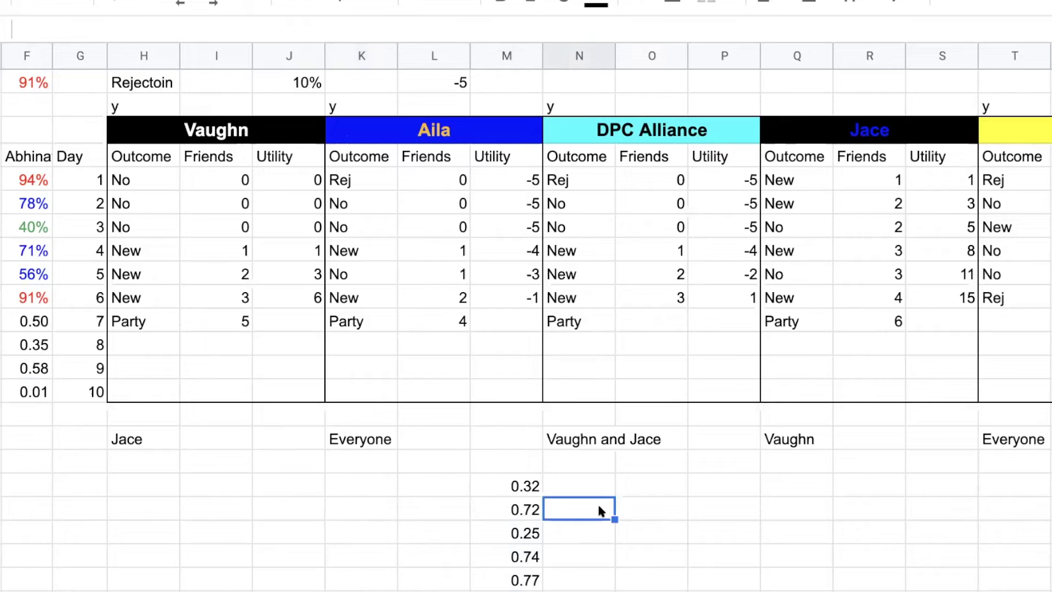
type("1")
key("Return")
left_click(608, 511)
key("Delete")
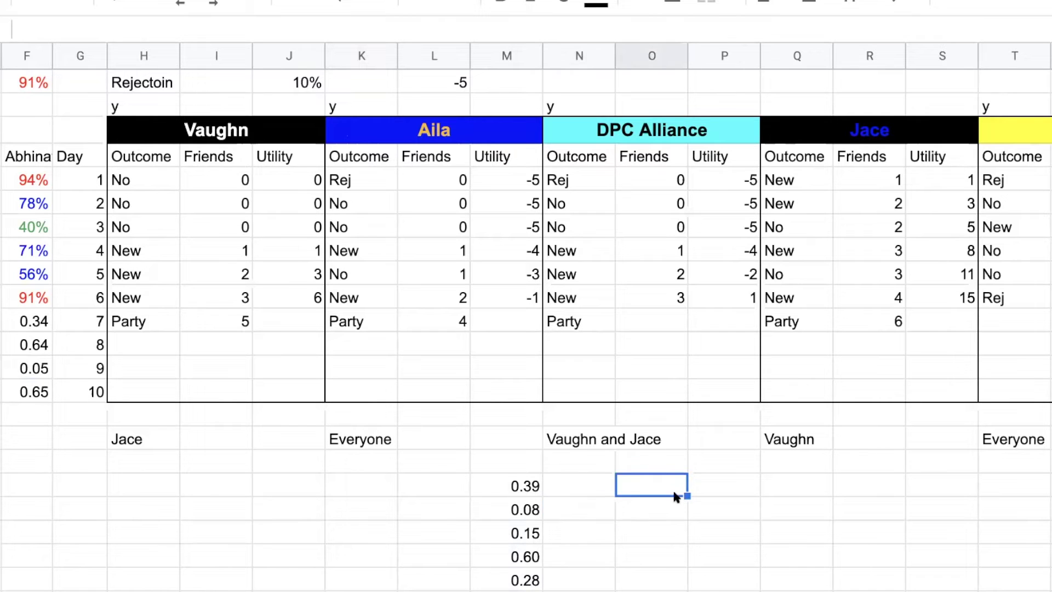
left_click_drag(527, 486, 526, 581)
key("ctrl+c")
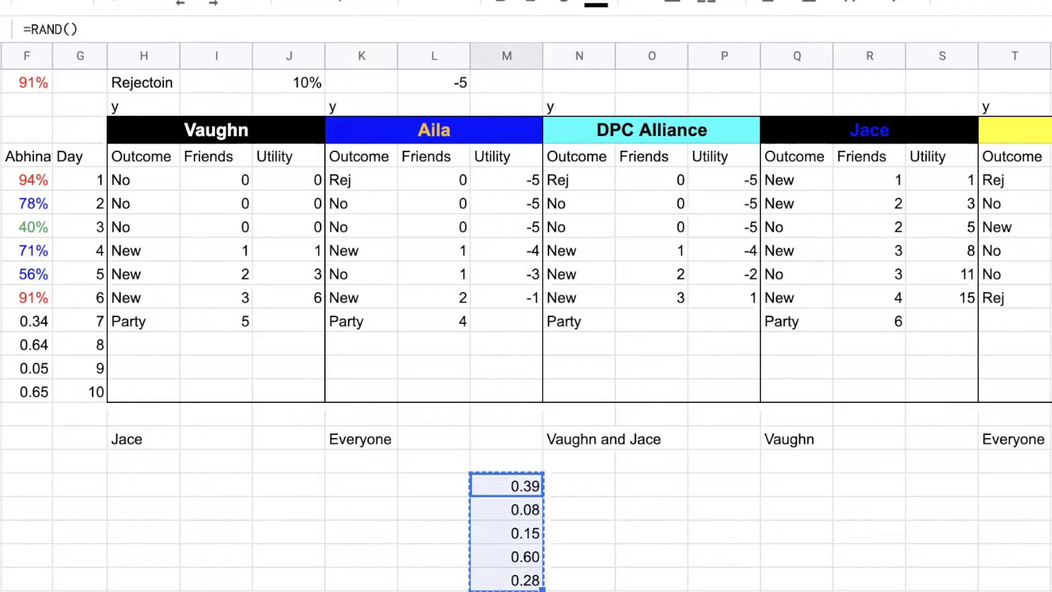
left_click(1051, 321)
type("4")
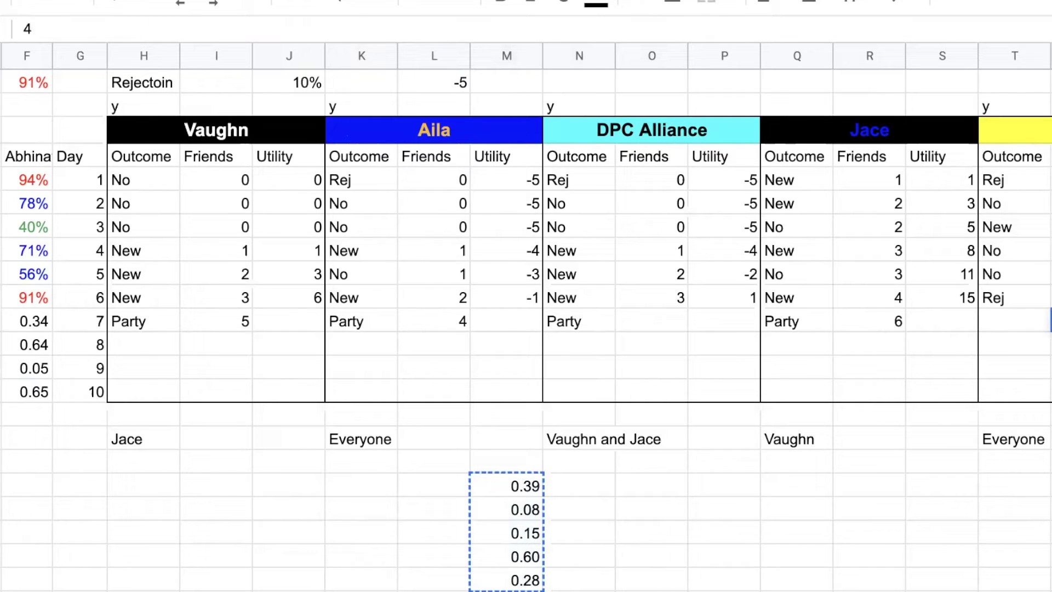
key("Return")
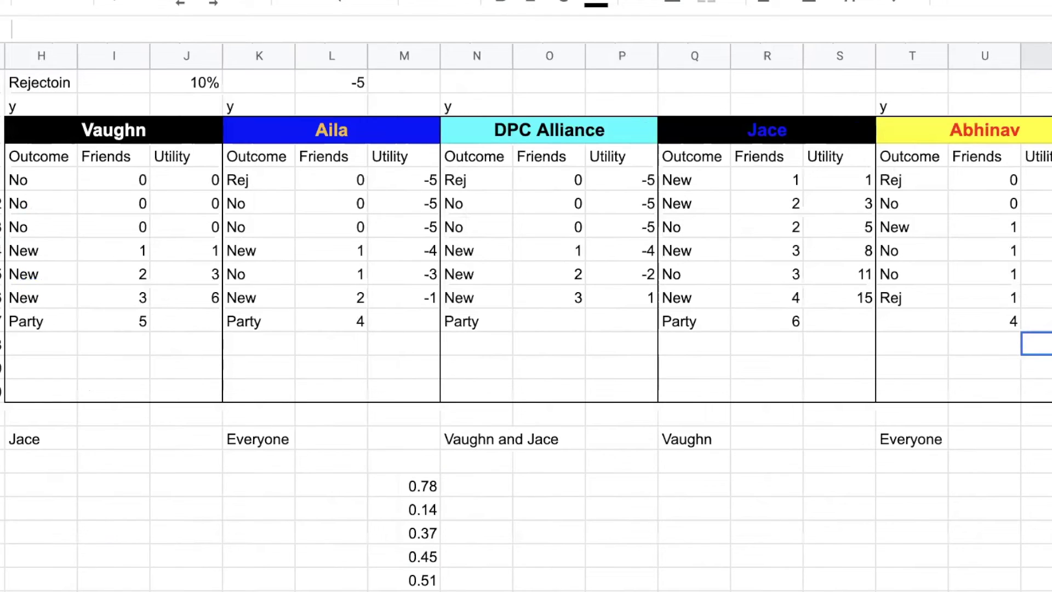
- Record day 7 in the fifth outcome table with outcome Party and 5 friends
key("Up")
type("5")
key("Return")
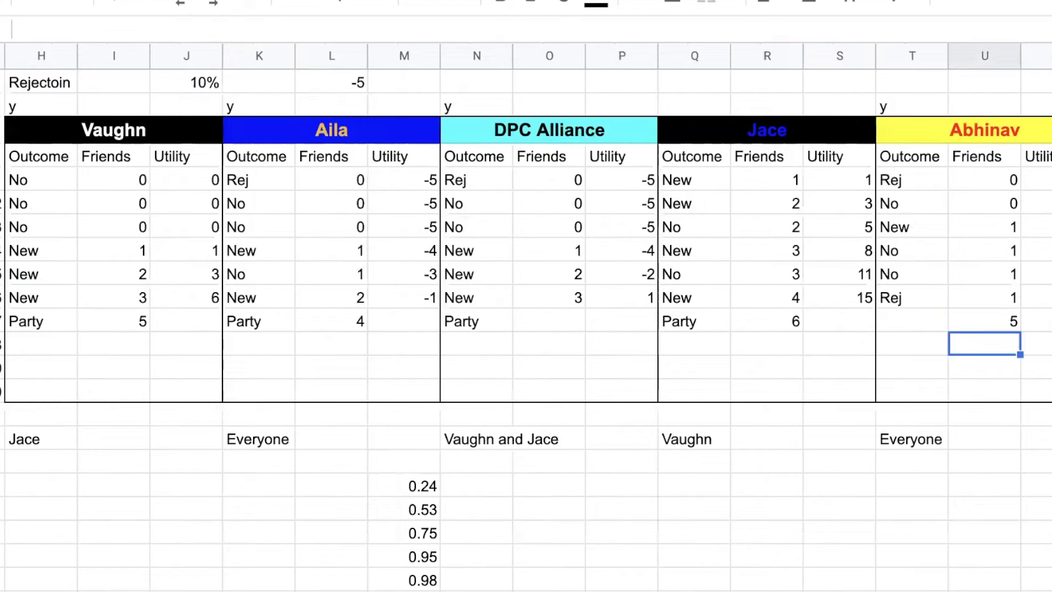
left_click(914, 320)
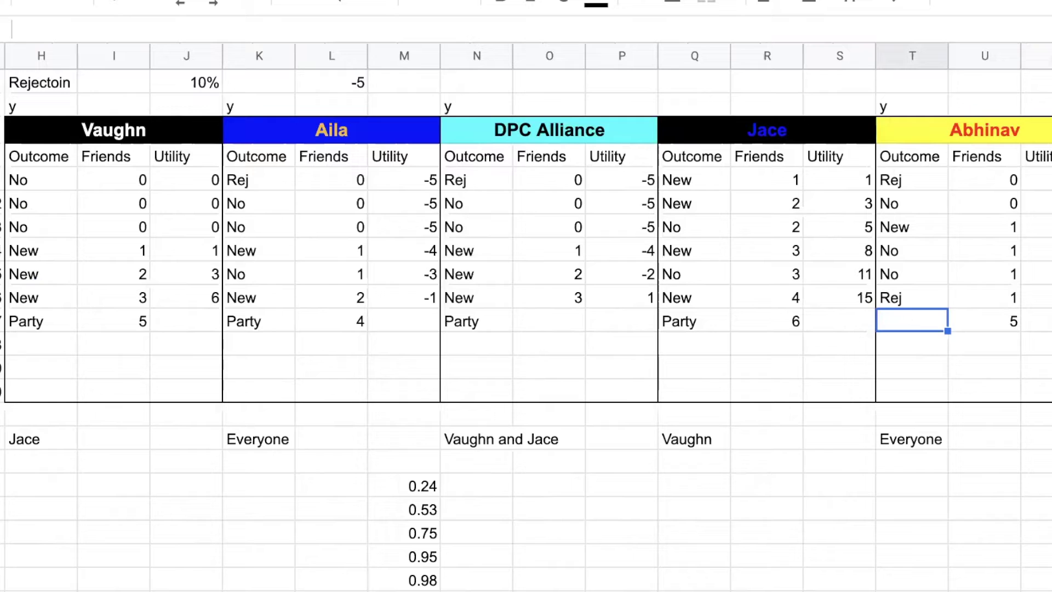
type("Party")
key("Return")
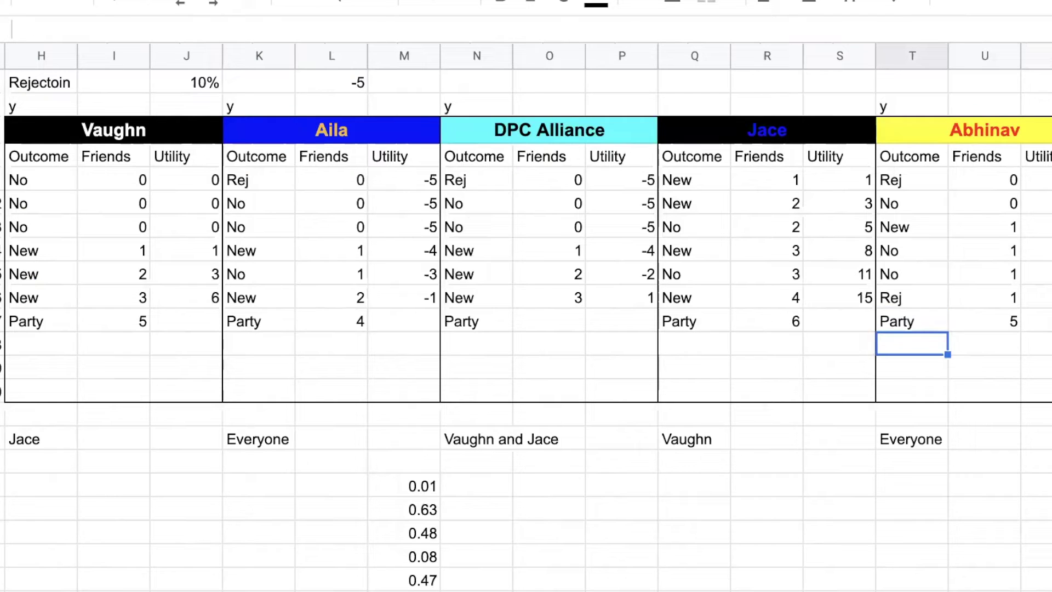
- Copy the first three RAND formulas in column M to column K, two rows beneath the second outcome table's Everyone entry
left_click(1037, 321)
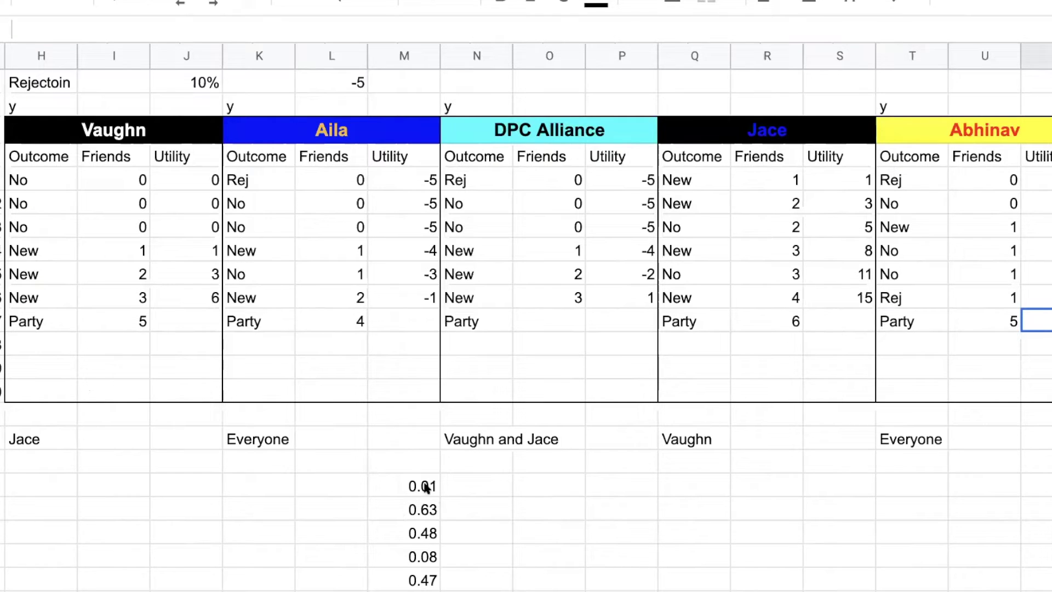
left_click_drag(430, 485, 427, 533)
key("ctrl+c")
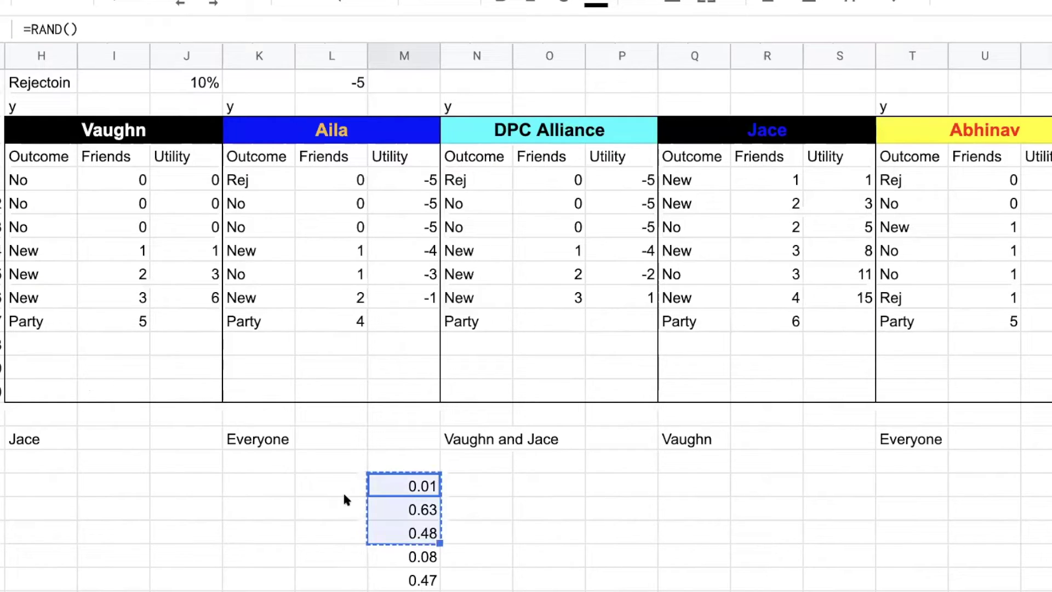
left_click(257, 485)
key("ctrl+v")
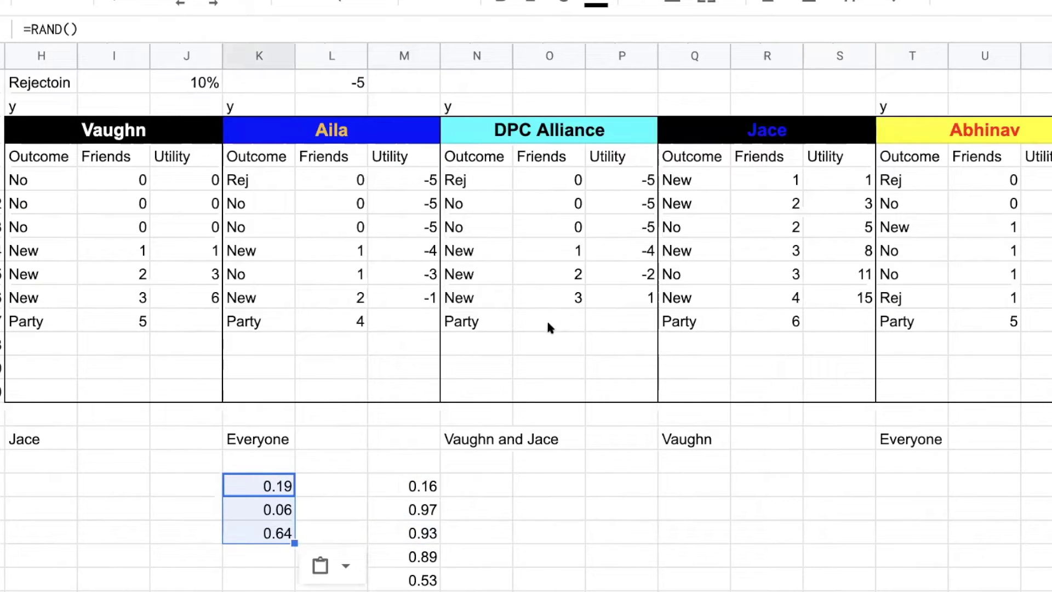
- Enter 5 friends for day 7 in the DPC Alliance table
left_click(567, 323)
type("5")
key("Tab")
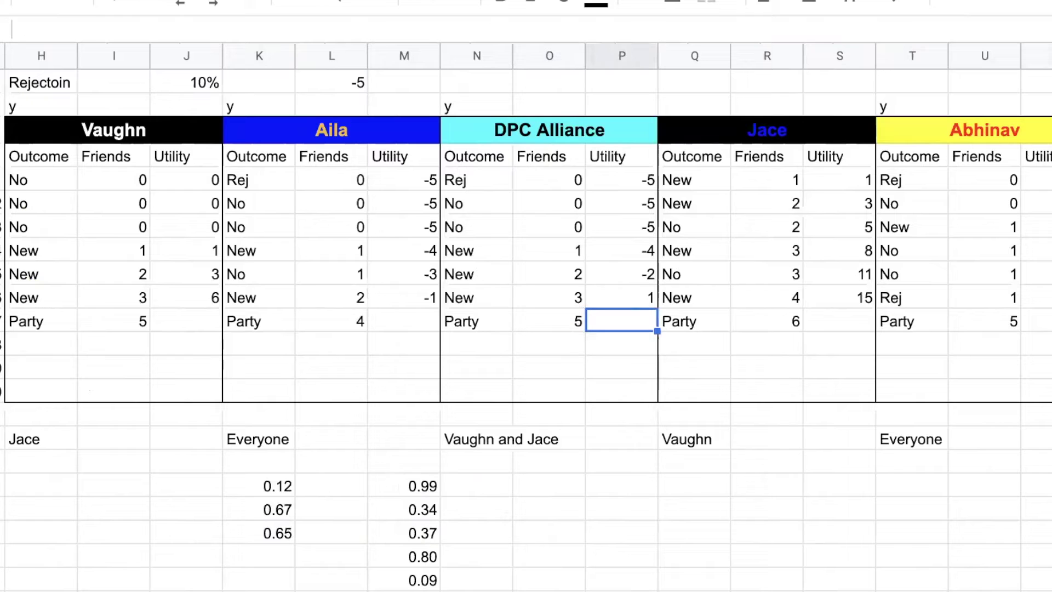
- Clear all random values in columns K to M beneath the second outcome table
scroll(373, 475, "down", 1)
left_click_drag(270, 414, 422, 514)
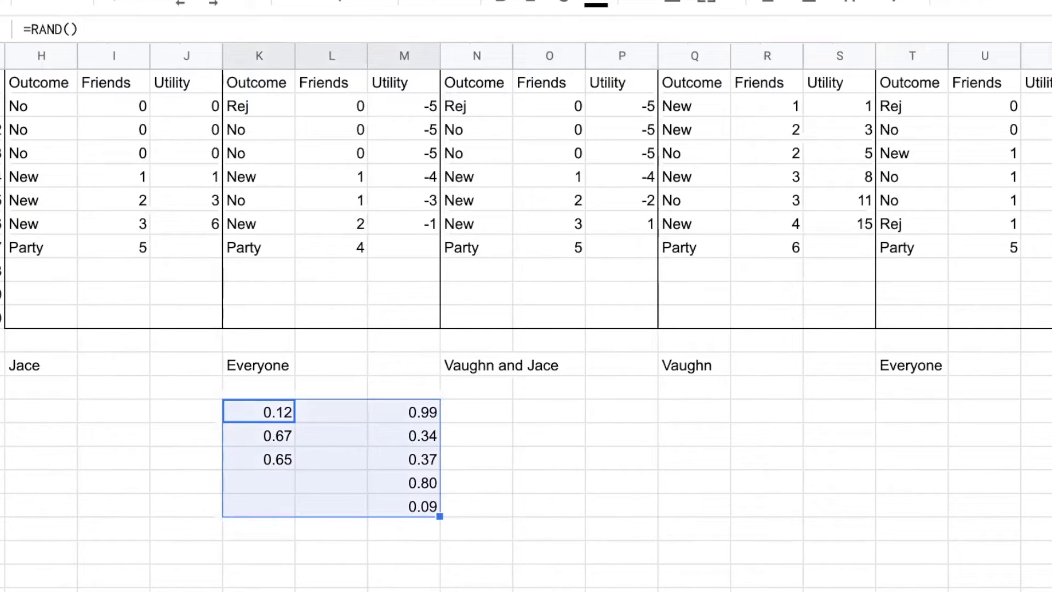
key("Delete")
left_click(346, 344)
scroll(347, 343, "up", 2)
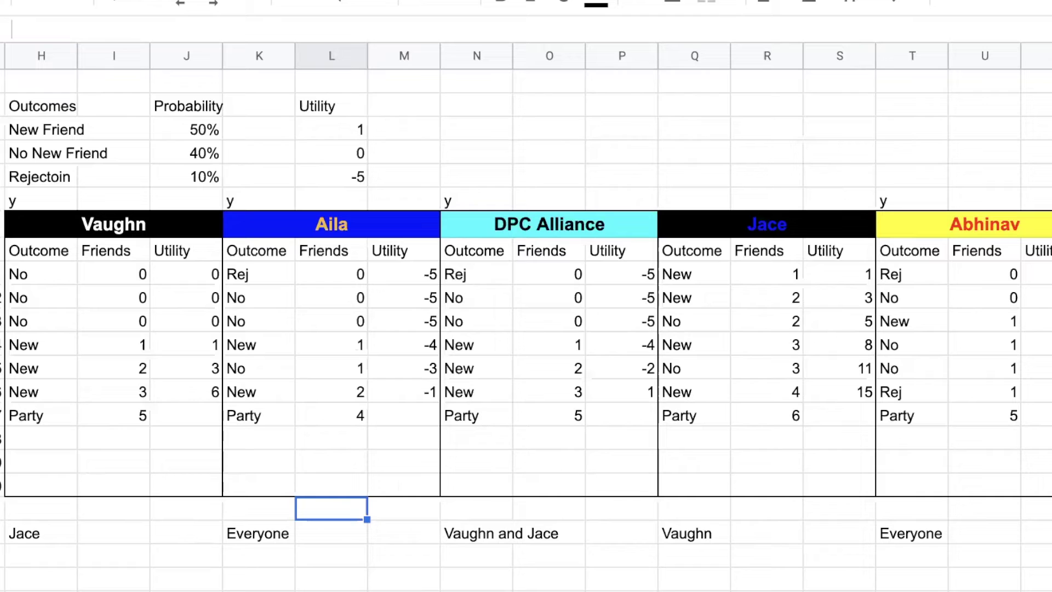
- Enter -1 as the day 7 utility in the fifth outcome table
left_click(1037, 415)
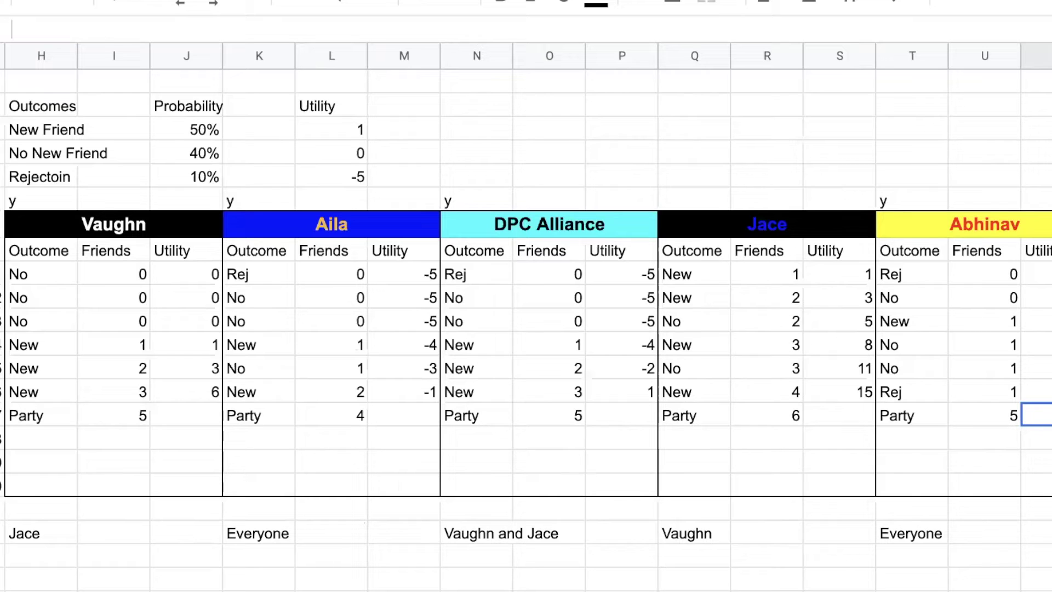
type("-1")
key("Return")
left_click(851, 417)
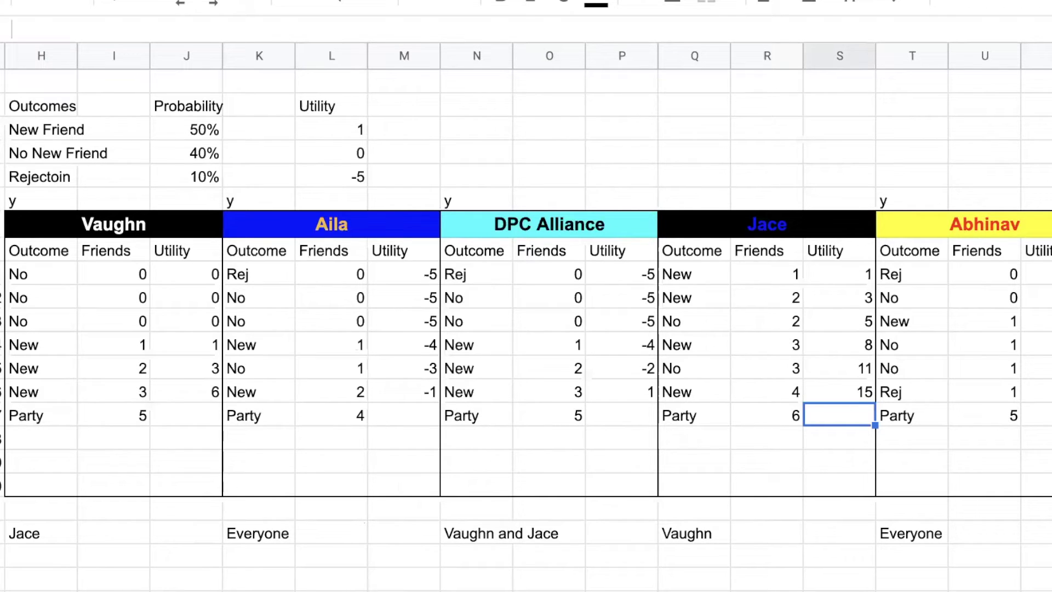
left_click(1036, 415)
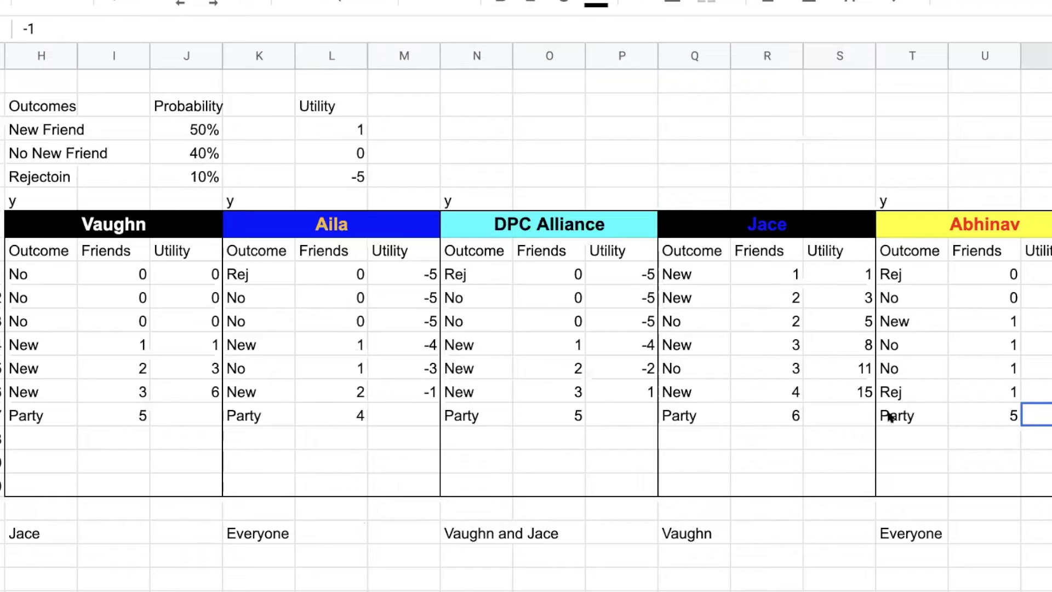
- Enter day 7 utilities of 21 in the fourth outcome table and 6 in the DPC Alliance table
left_click(852, 417)
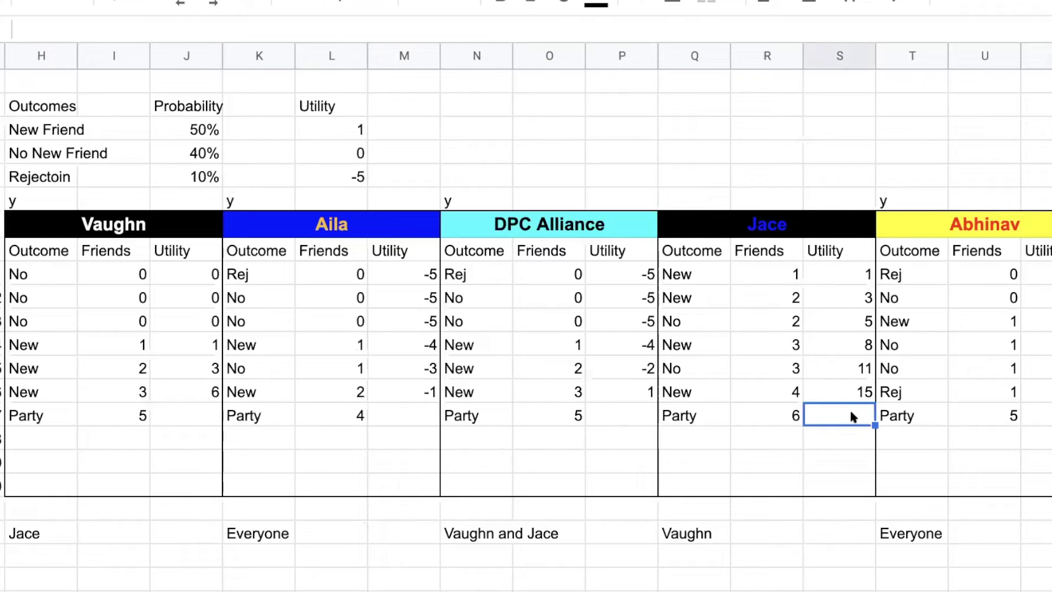
type("21")
key("Return")
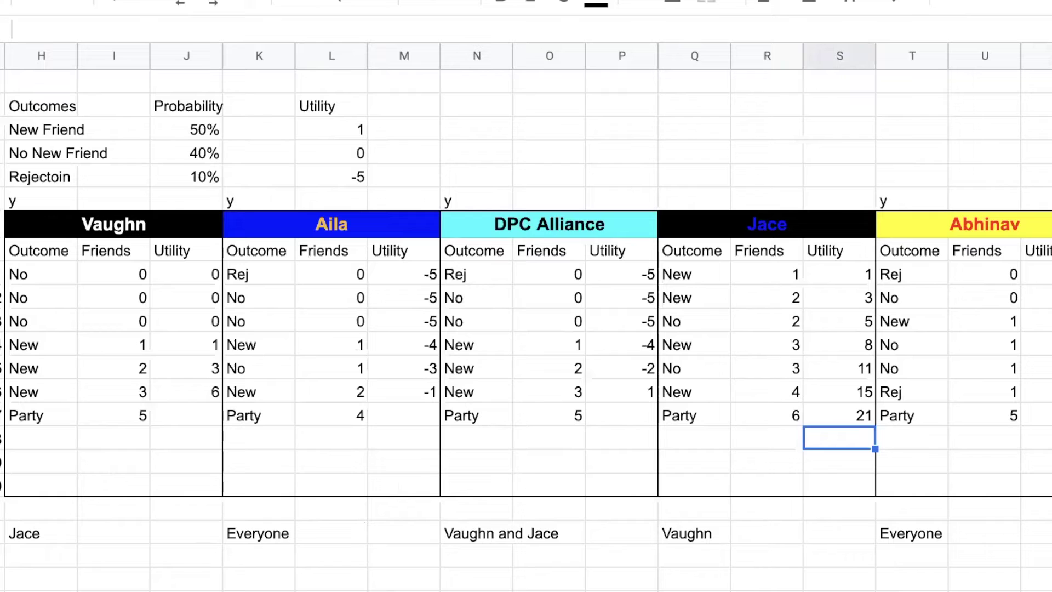
key("Up")
key("Left")
key("Left")
key("Left")
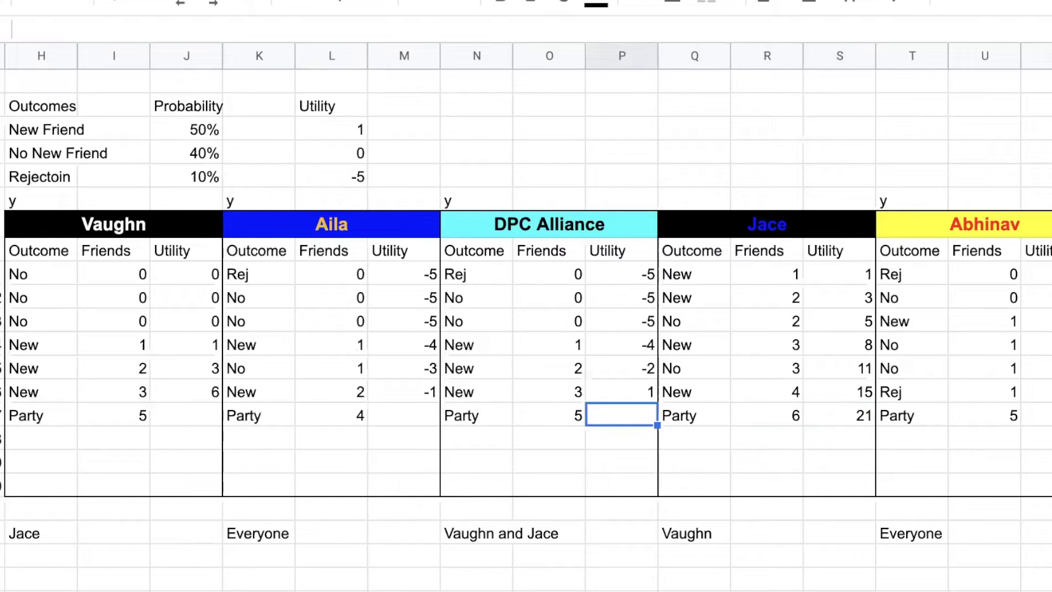
type("6")
key("Return")
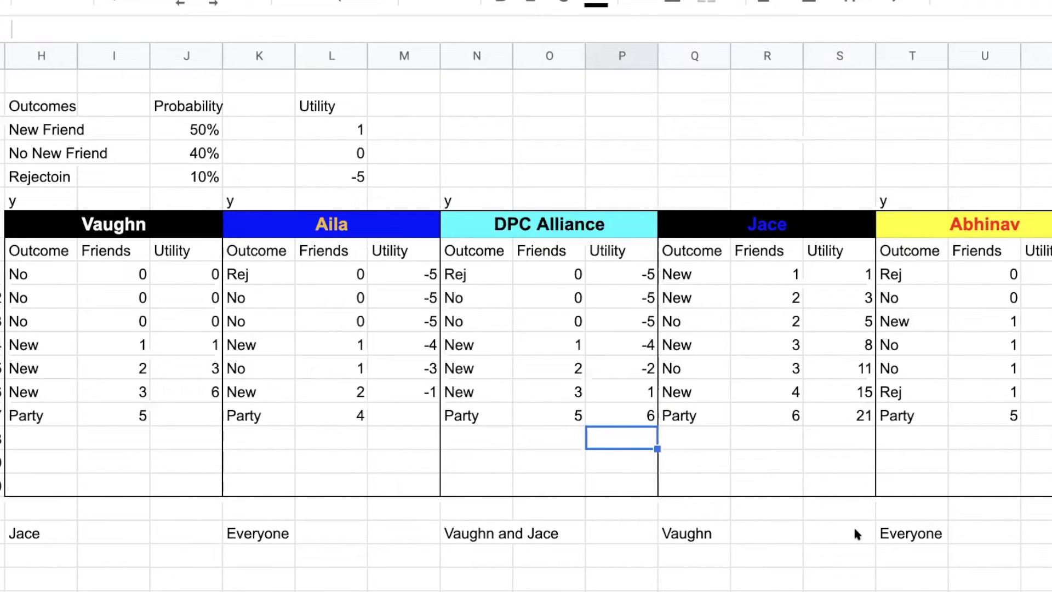
- Fill in the day 7 utilities as 3 in the second outcome table and 11 in the first outcome table
scroll(526, 318, "left", 3)
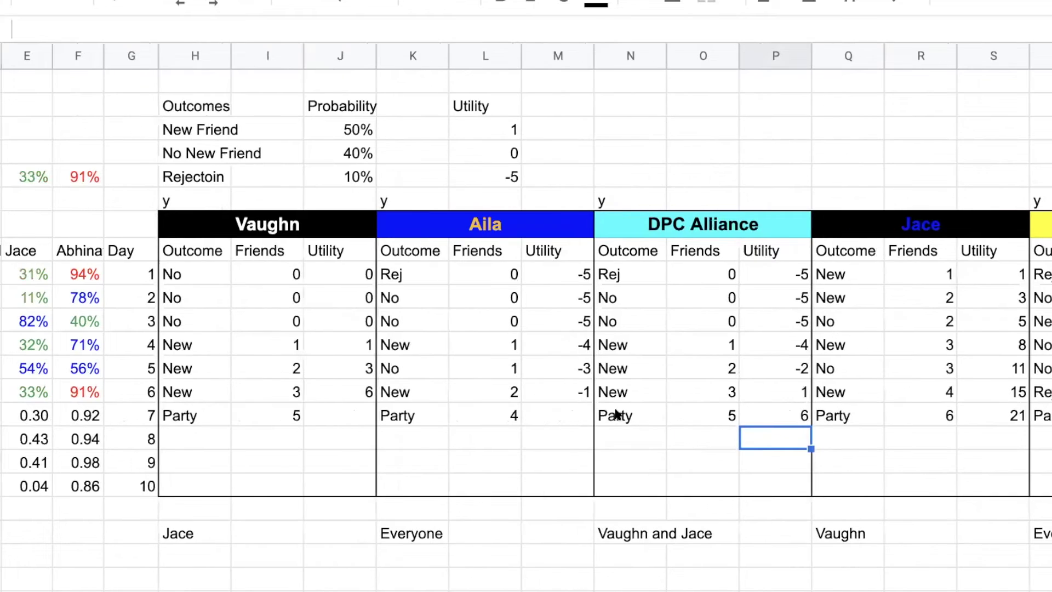
left_click(568, 411)
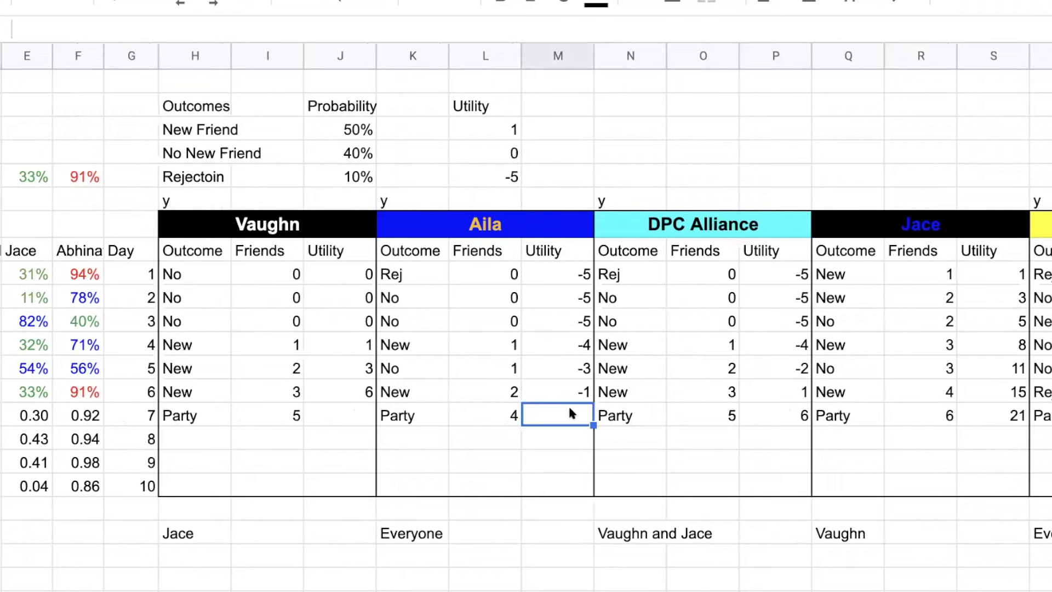
type("=M6+L7")
key("Return")
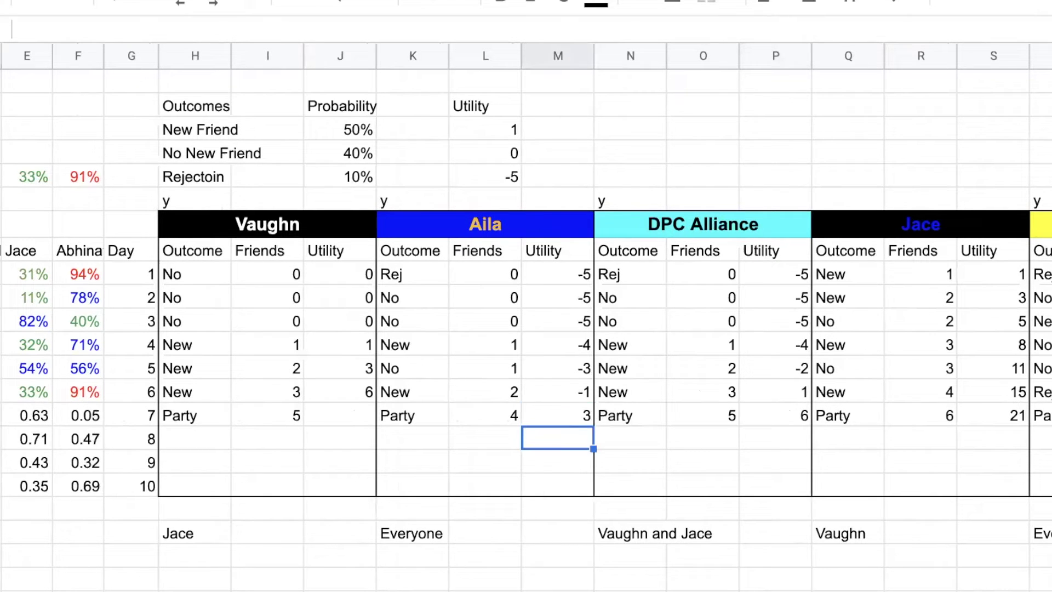
key("Up")
key("Left")
key("Left")
key("Left")
type("11")
key("Return")
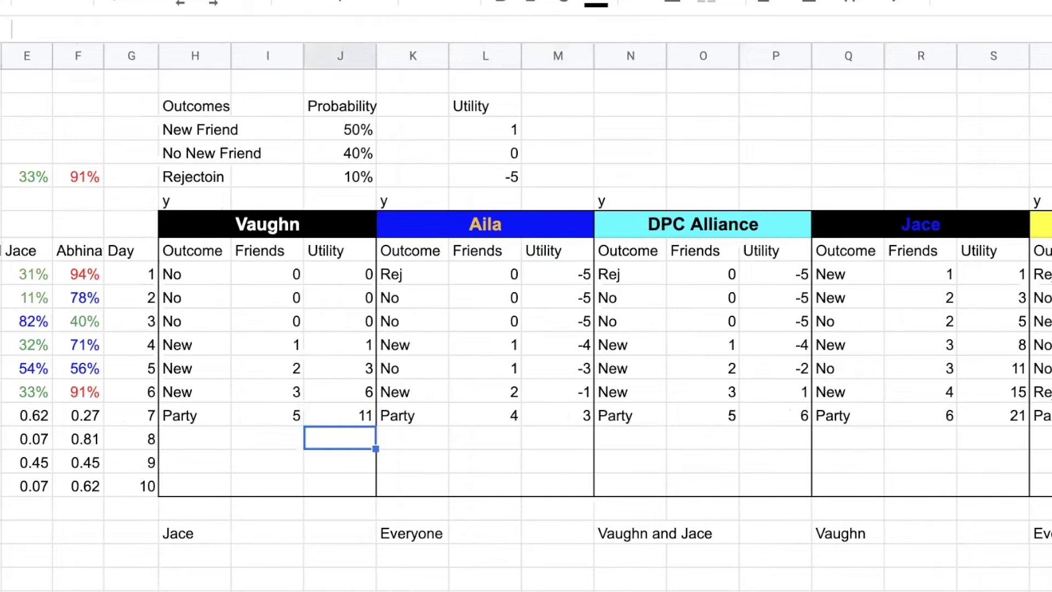
- Clear the row of party attendee entries beneath the outcome tables
scroll(427, 434, "left", 1)
scroll(421, 468, "down", 1)
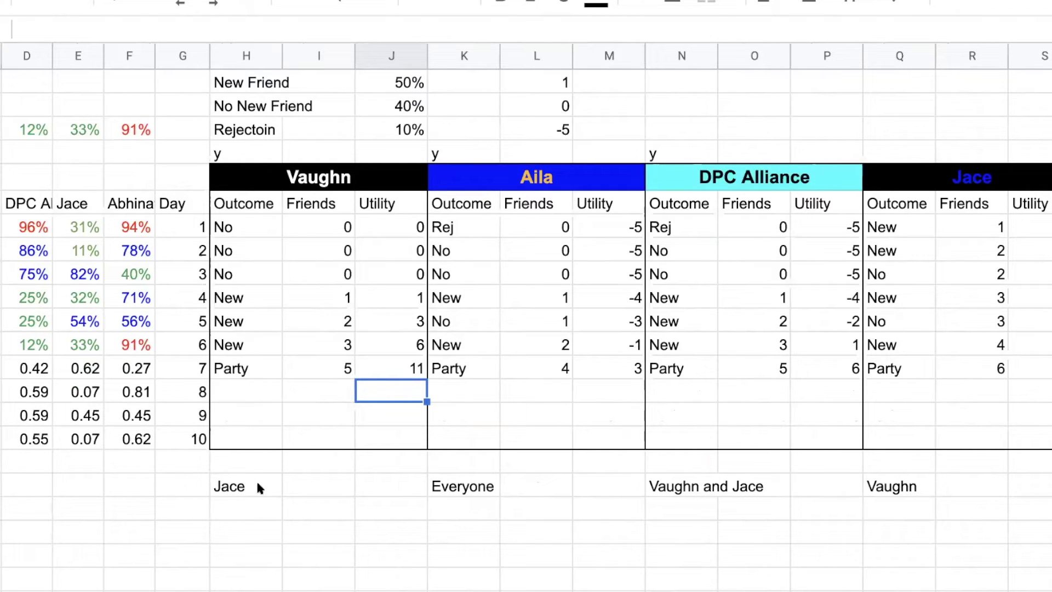
left_click_drag(245, 489, 1044, 488)
key("Delete")
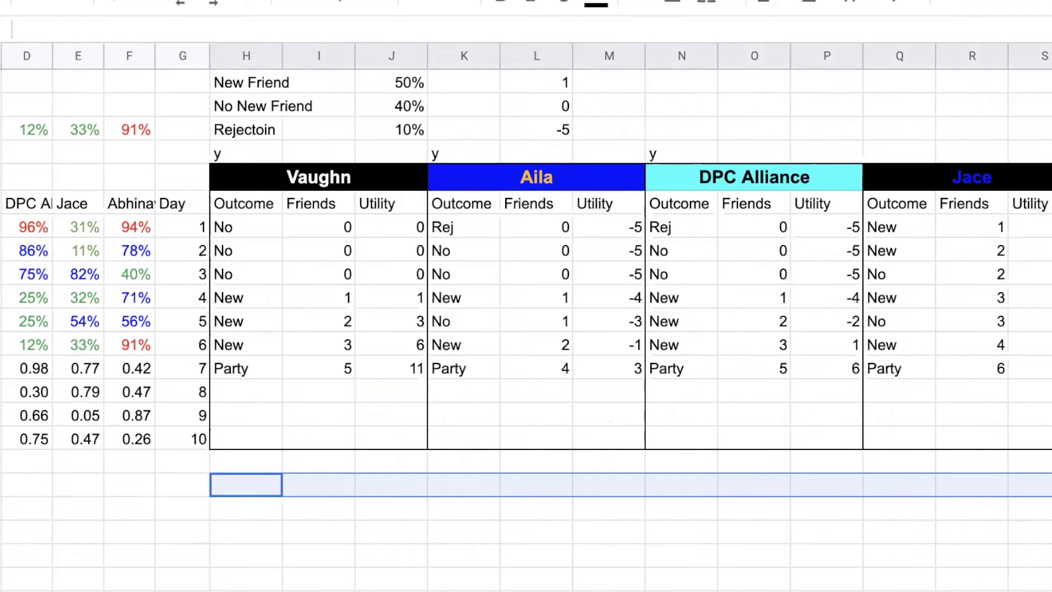
scroll(526, 318, "right", 4)
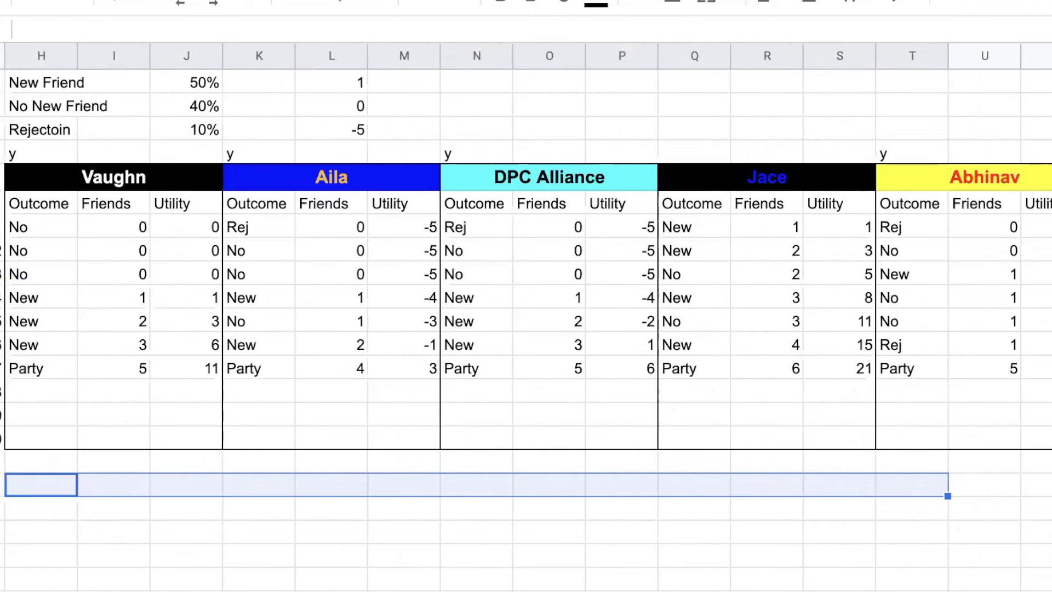
scroll(272, 520, "left", 6)
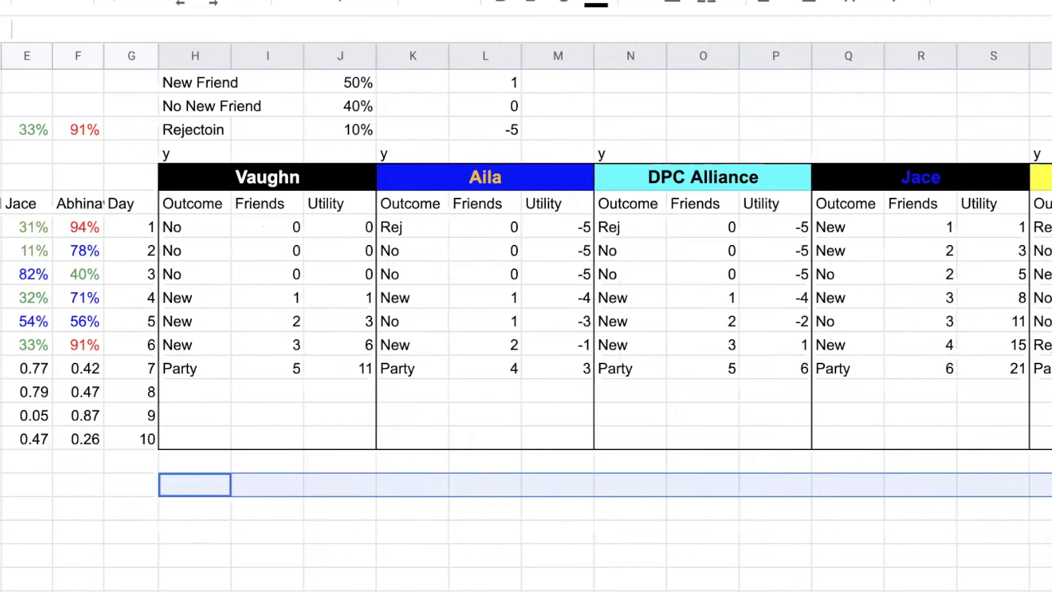
left_click(237, 512)
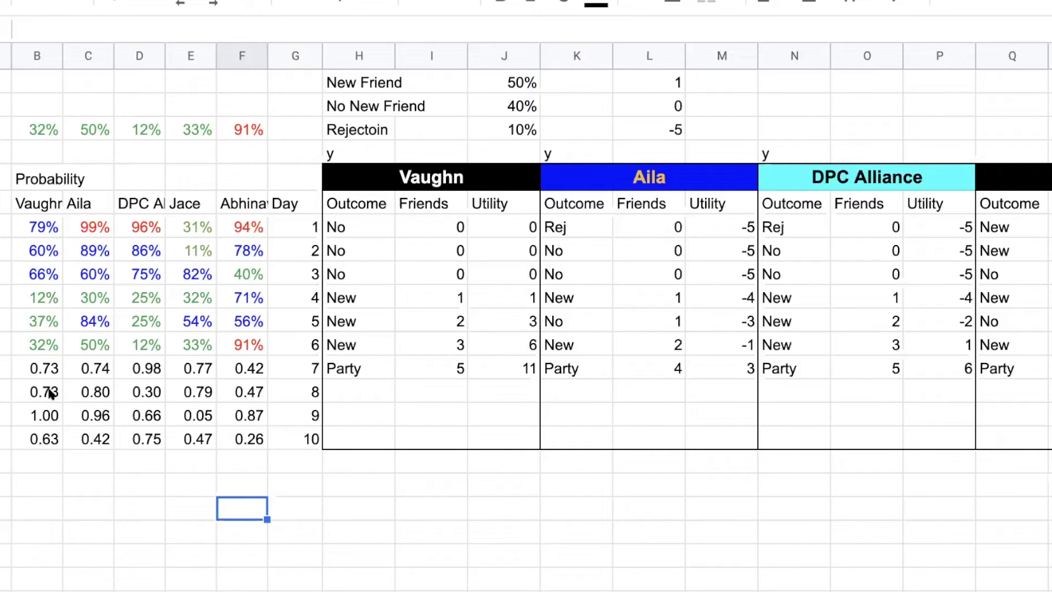
- Copy the day 8 to 10 random numbers in columns B to F and paste them as values only, three rows beneath day 10
left_click_drag(49, 392, 248, 438)
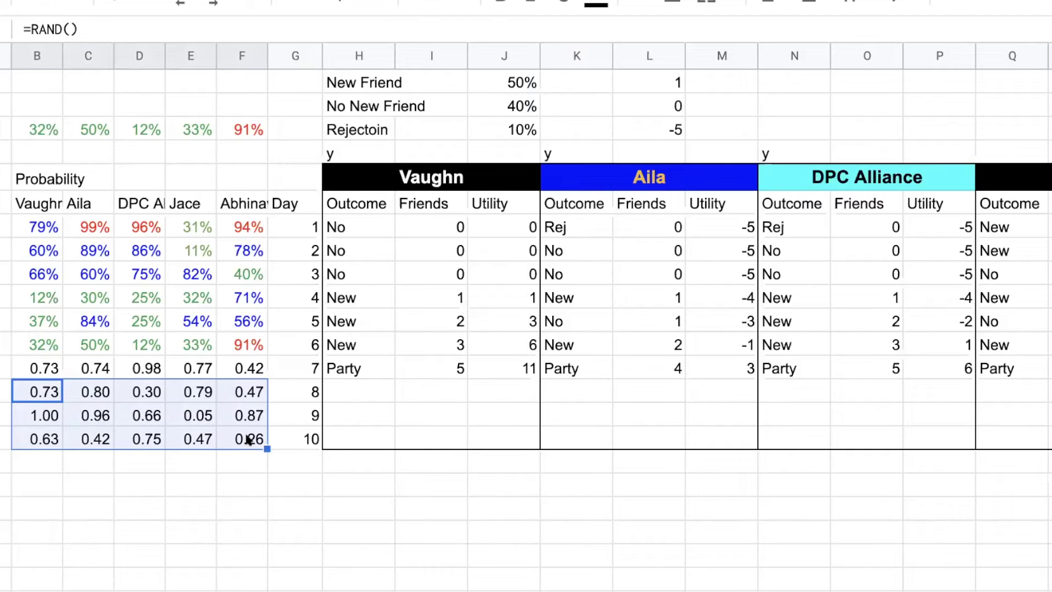
key("ctrl+c")
left_click(40, 500)
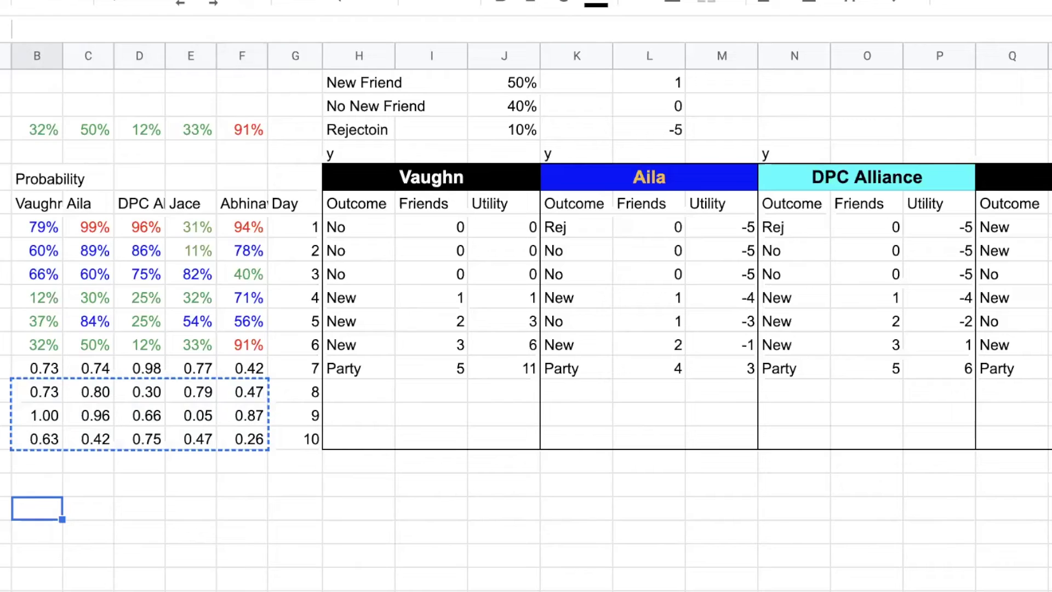
left_click(22, 1)
mouse_move(156, 195)
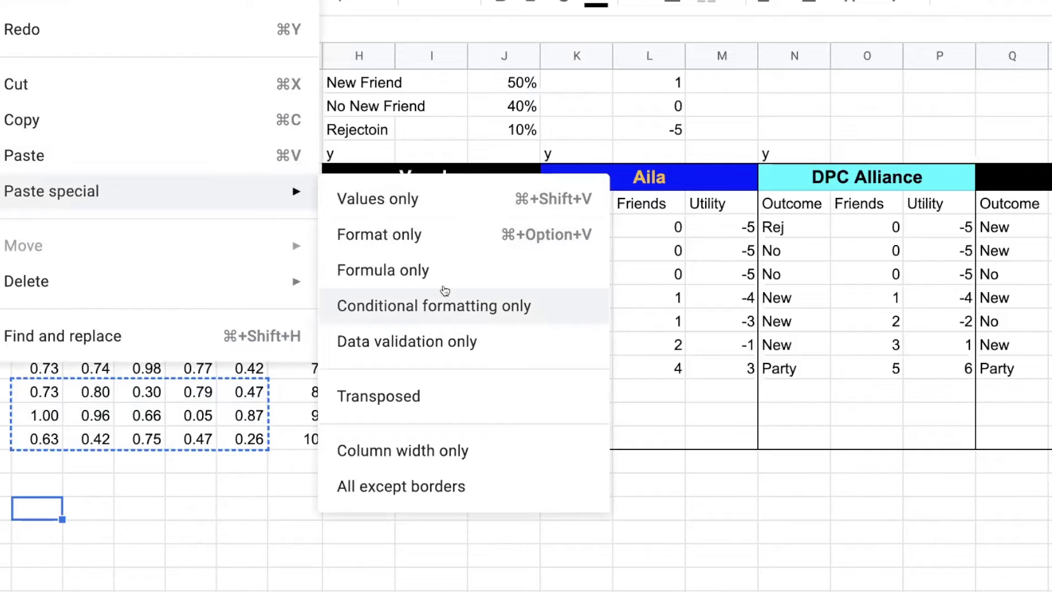
left_click(416, 202)
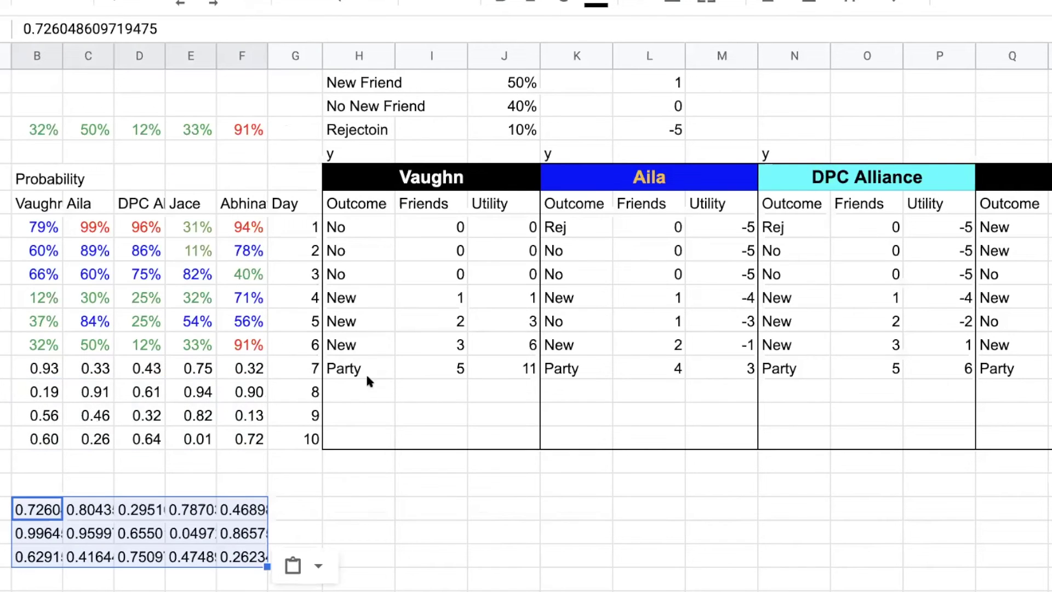
- Format the pasted random values beneath the probability table as percentages without decimals
left_click(148, 3)
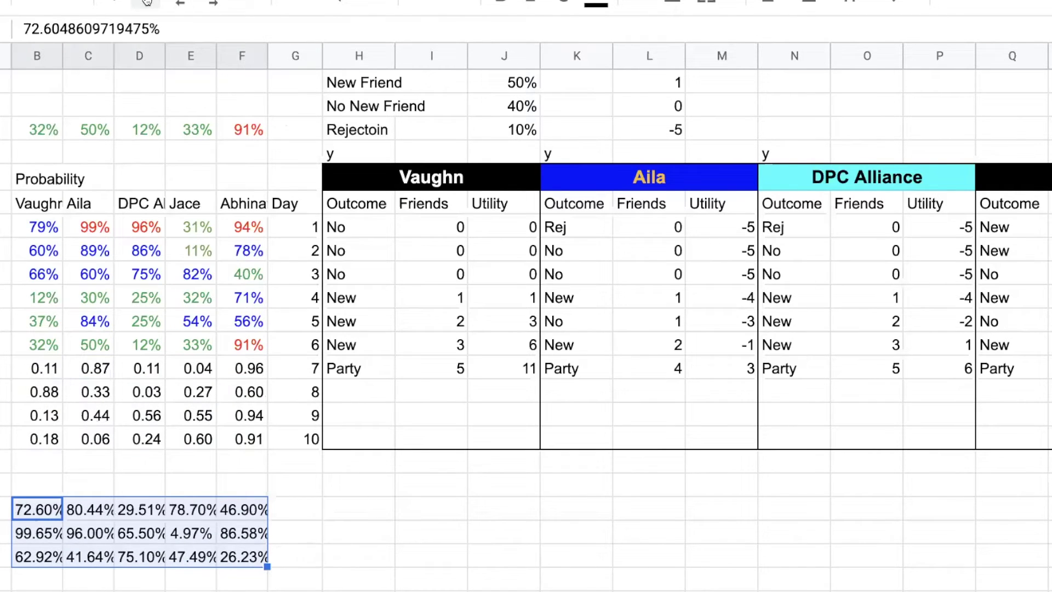
left_click(179, 3)
left_click(180, 3)
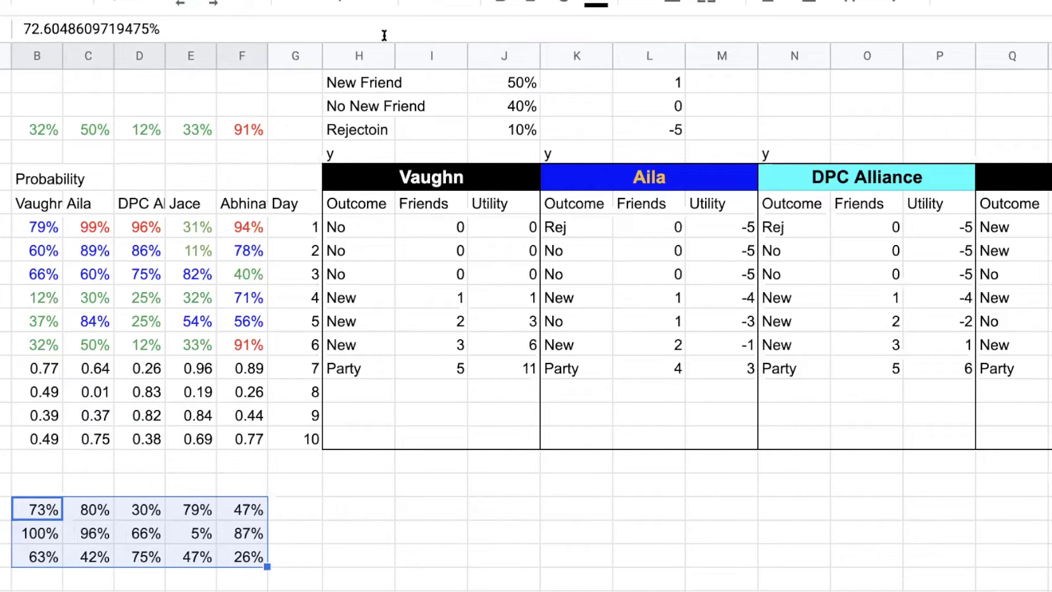
left_click(404, 489)
- Copy the percentage block over the day 8 to 10 RAND formulas in the probability table
left_click_drag(248, 508, 44, 559)
key("ctrl+c")
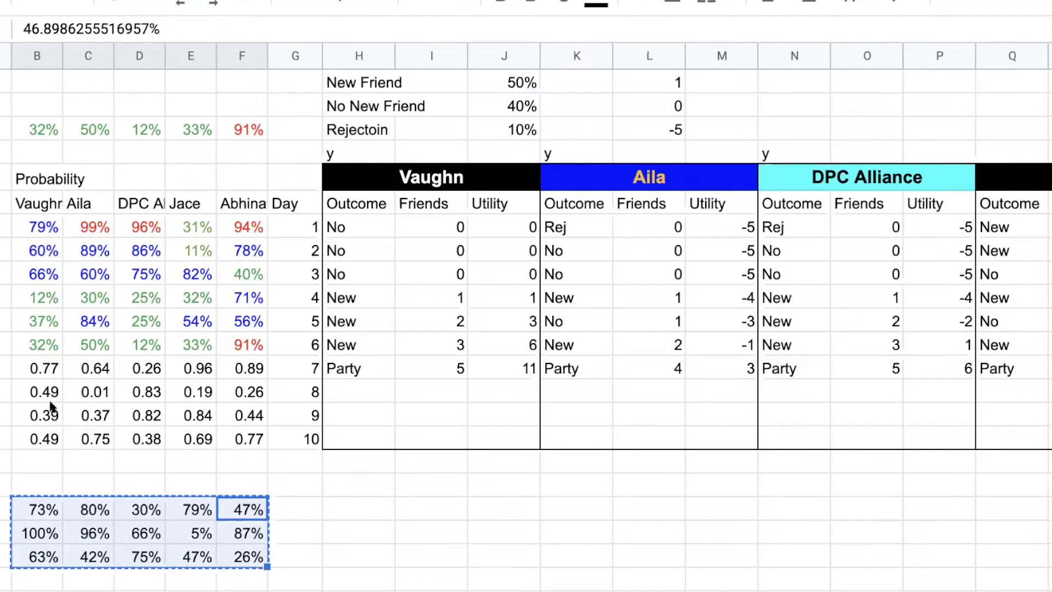
left_click(49, 392)
key("ctrl+v")
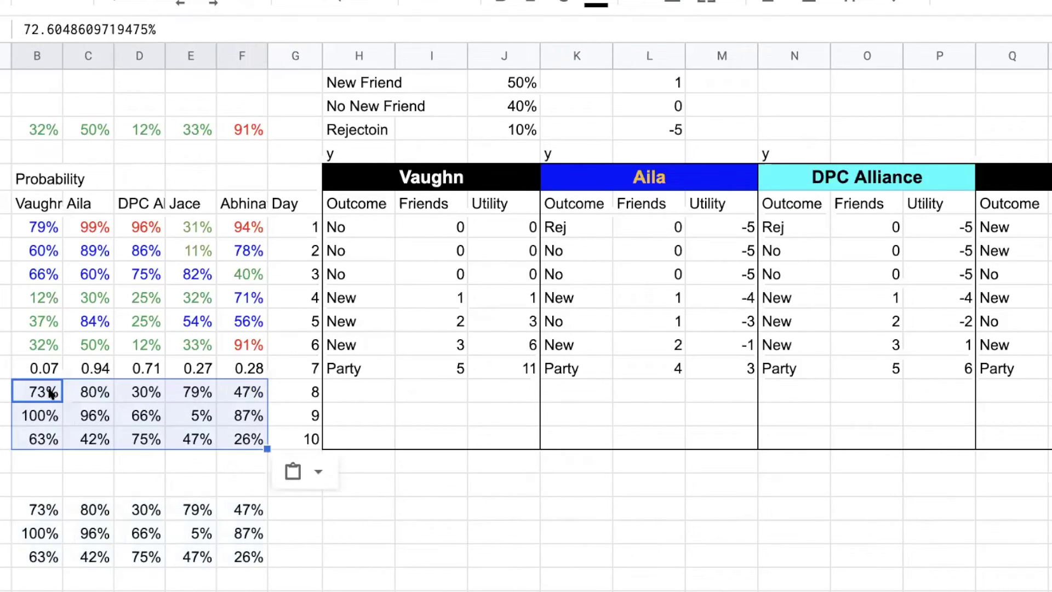
- Clear the day 7 random values and the temporary percentage block beneath the probability table
left_click_drag(253, 368, 57, 373)
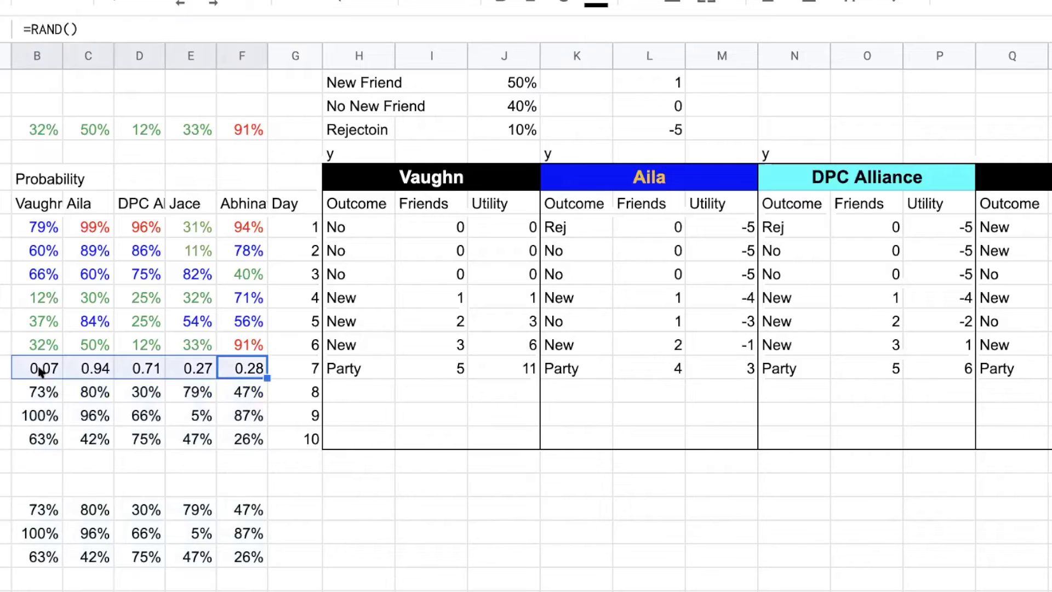
key("Delete")
left_click_drag(39, 511, 257, 556)
key("Delete")
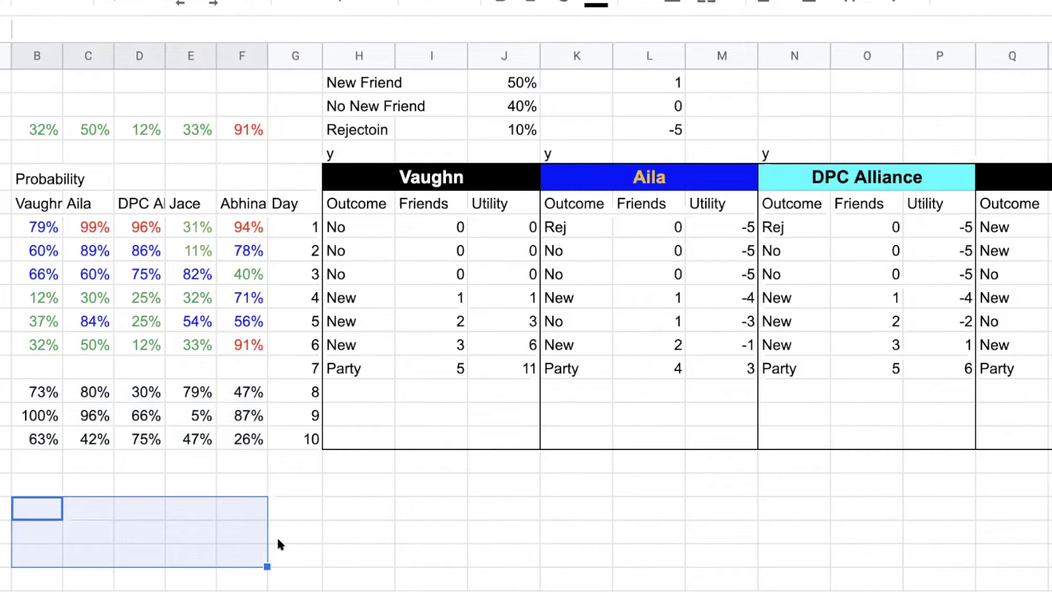
left_click(193, 481)
- Color the 96% day 9 probability red and the 42% day 10 probability green in column C
left_click(100, 417)
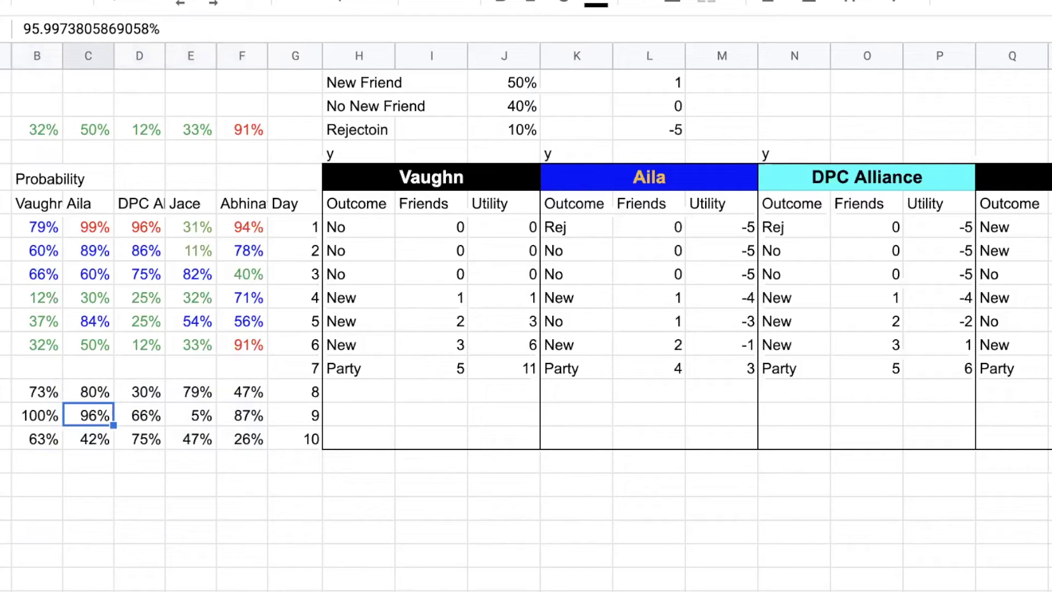
left_click(596, 4)
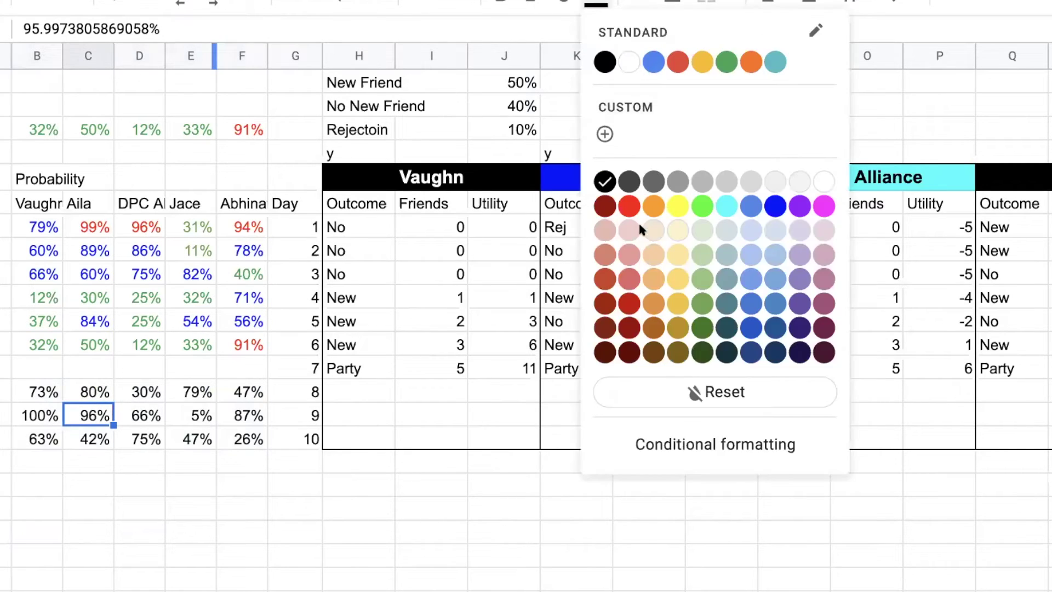
left_click(630, 206)
left_click(182, 512)
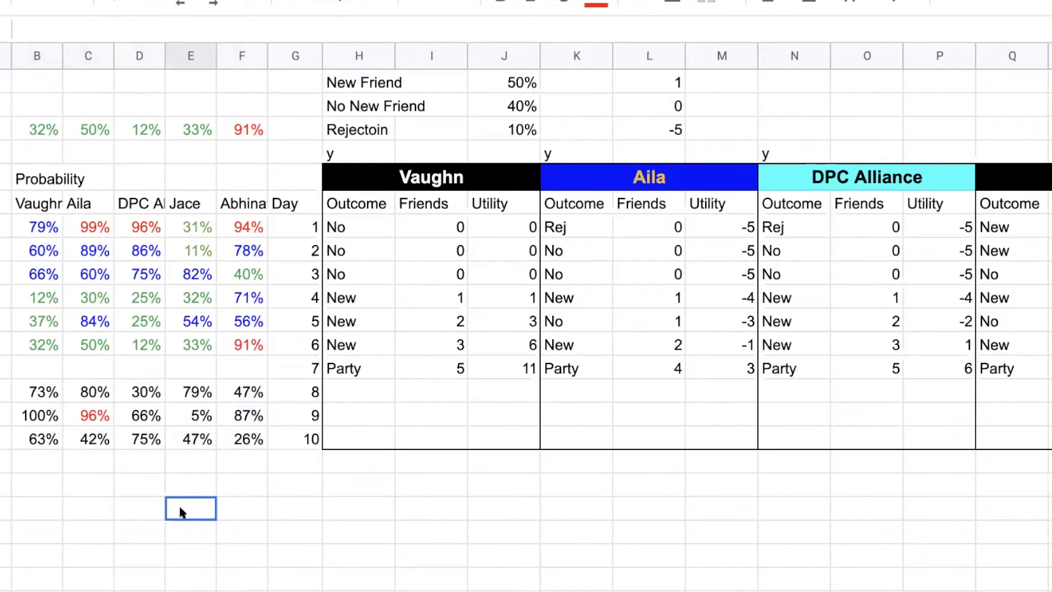
left_click(95, 440)
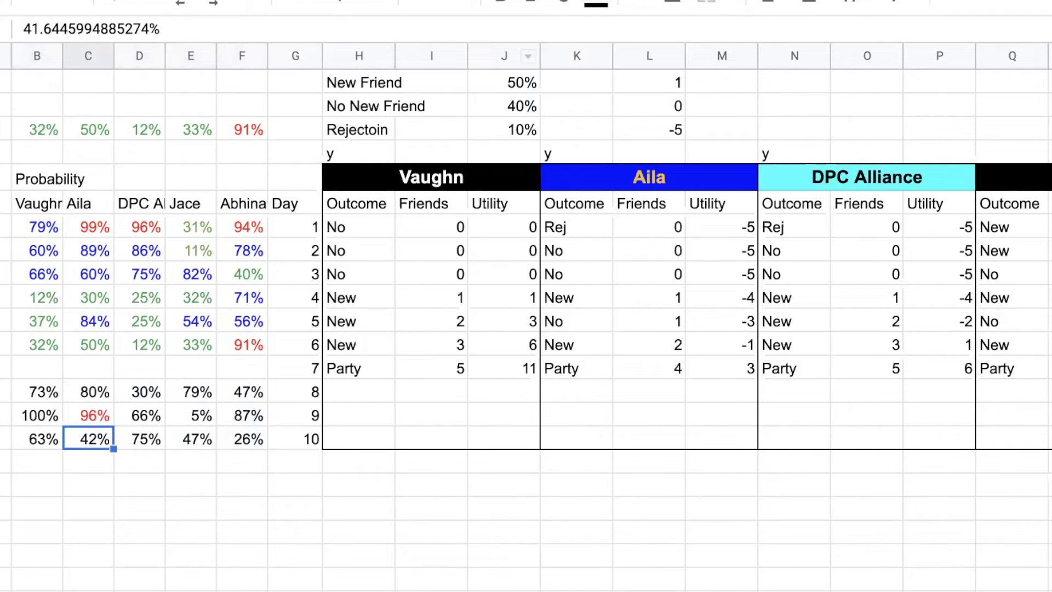
left_click(596, 4)
left_click(727, 61)
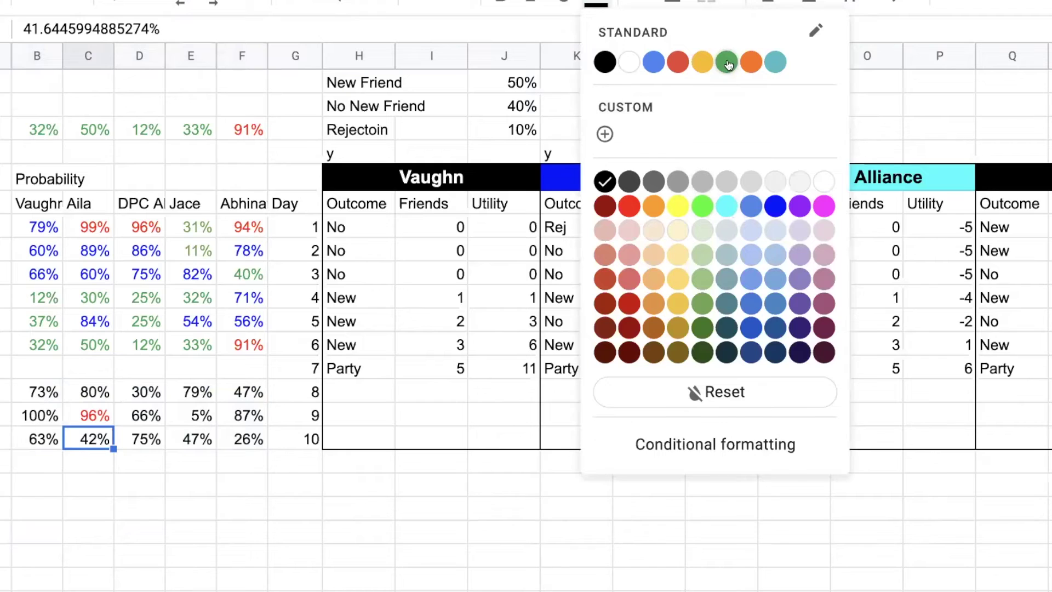
left_click(225, 523)
- Color the 100% day 9 probability in column B red and the 30% day 8 probability in column D green
left_click(40, 416)
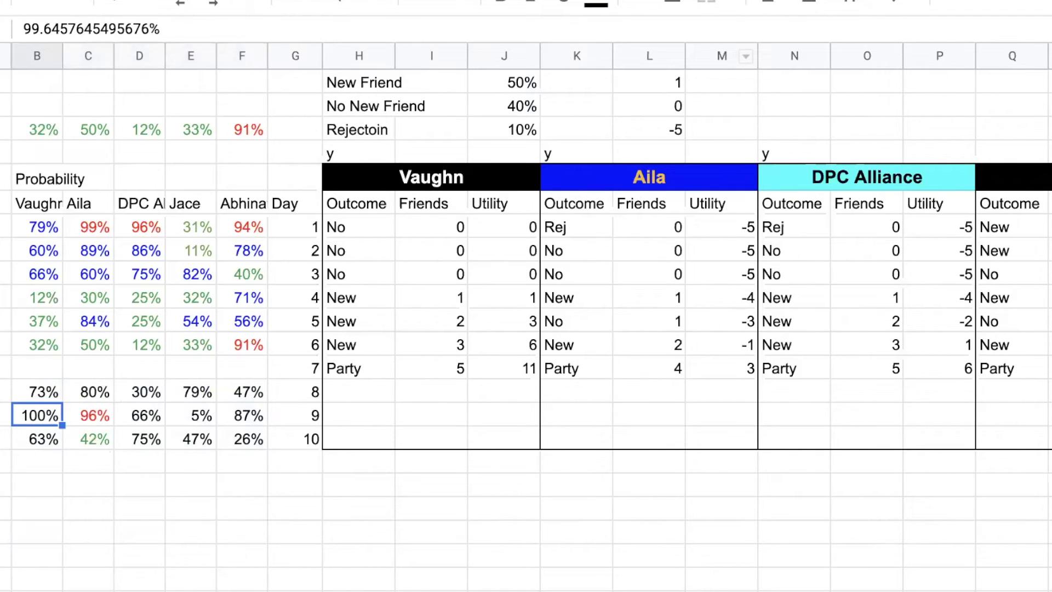
left_click(596, 5)
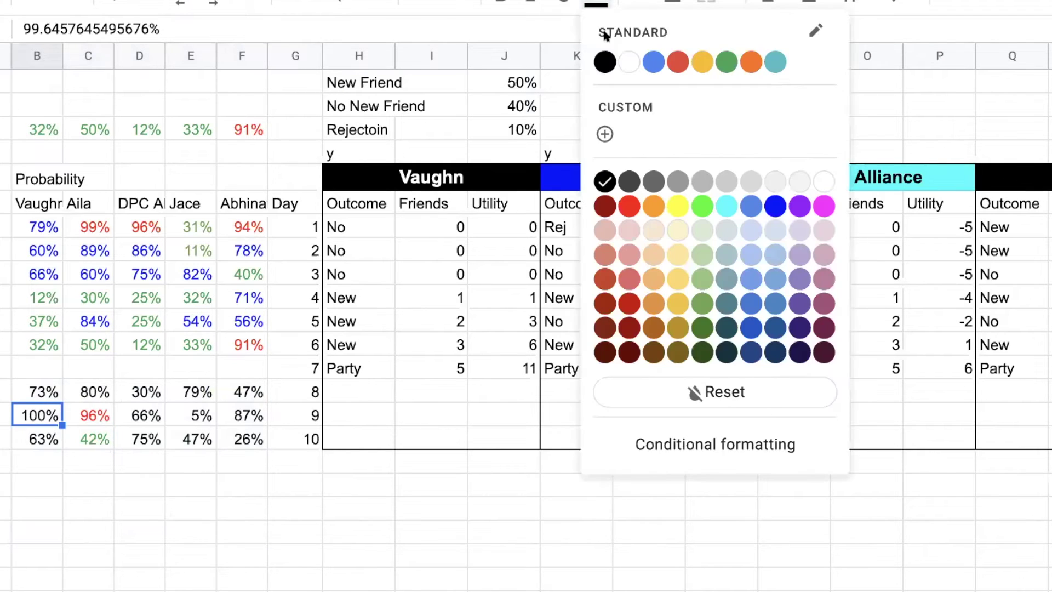
left_click(630, 205)
left_click(248, 501)
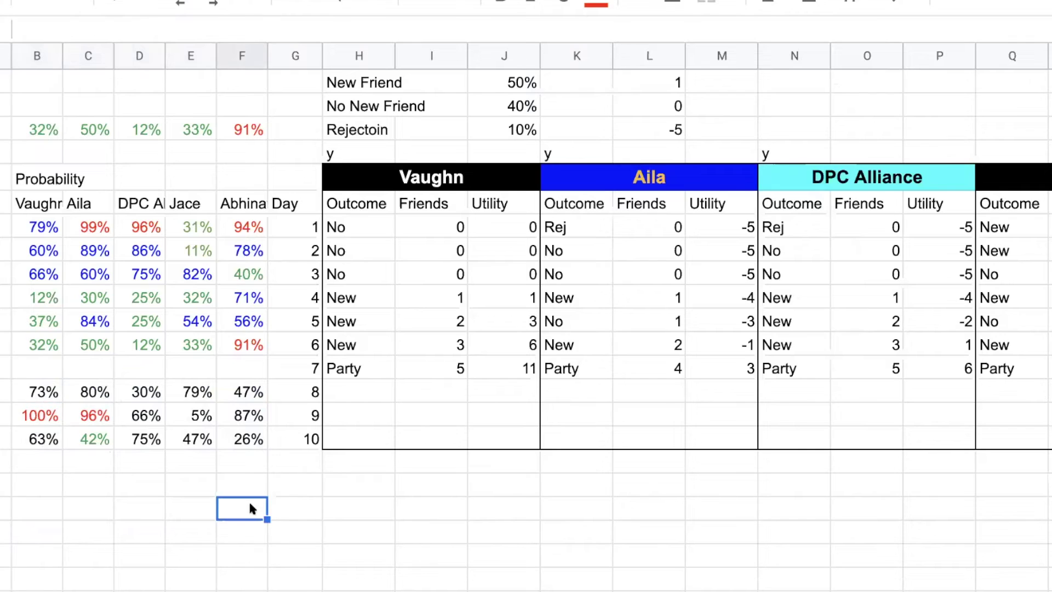
left_click(158, 395)
left_click(597, 5)
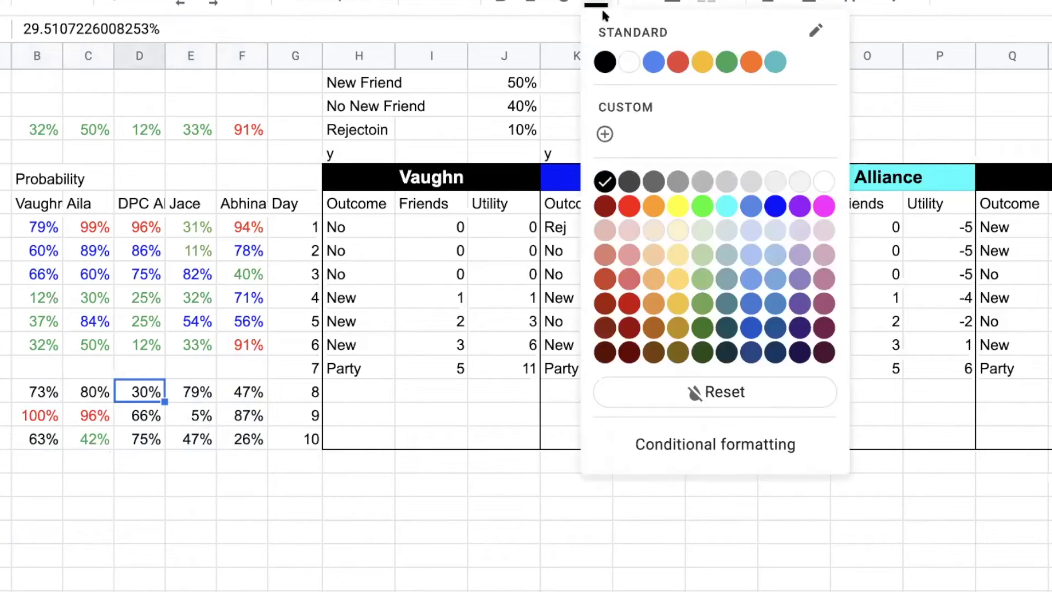
left_click(726, 61)
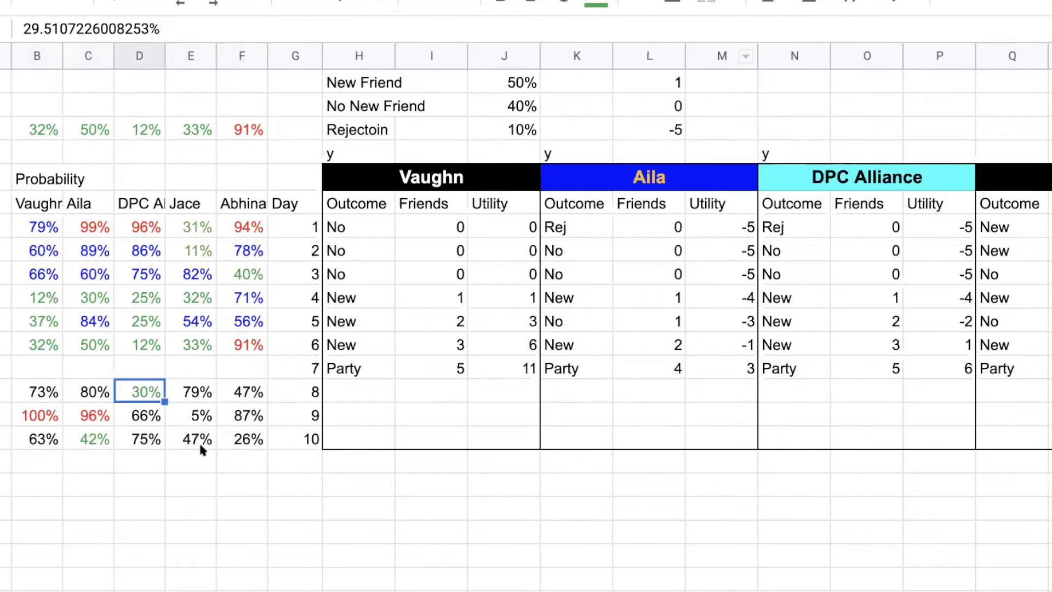
- Color the 47% day 8 probability in column F green
left_click(201, 426)
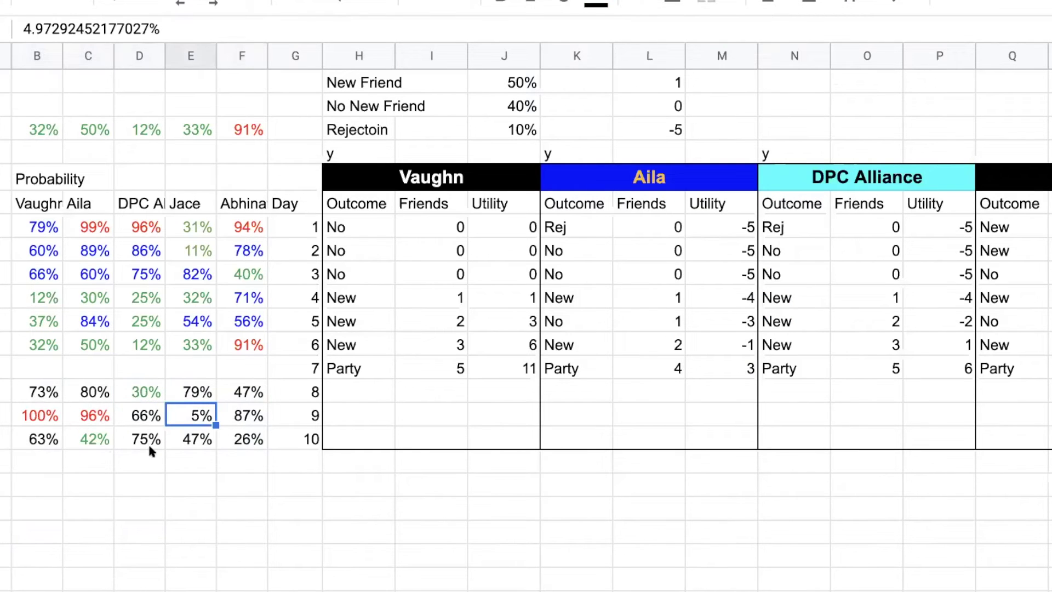
left_click(251, 391)
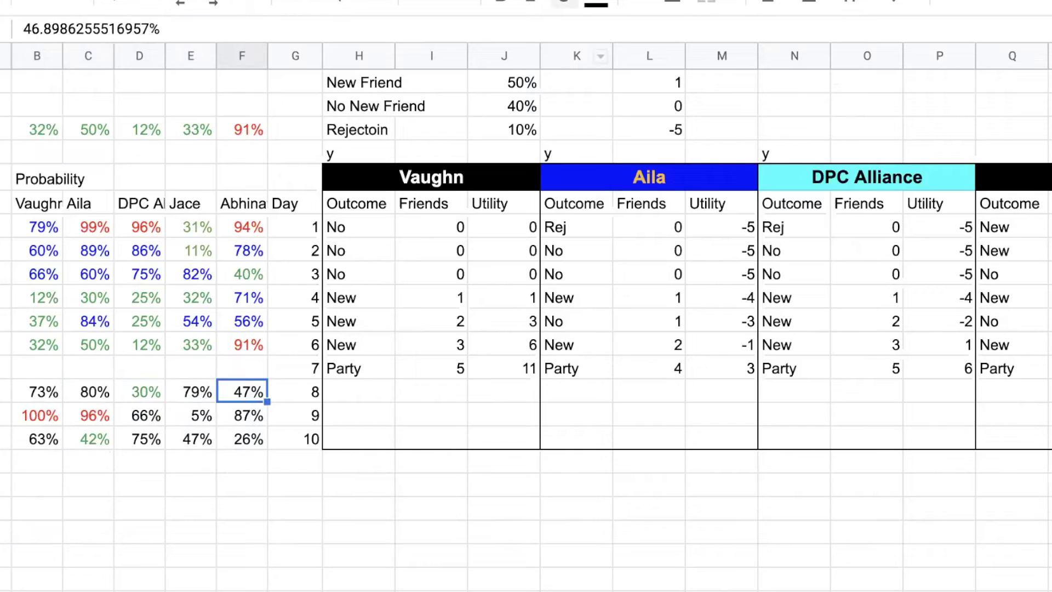
left_click(596, 3)
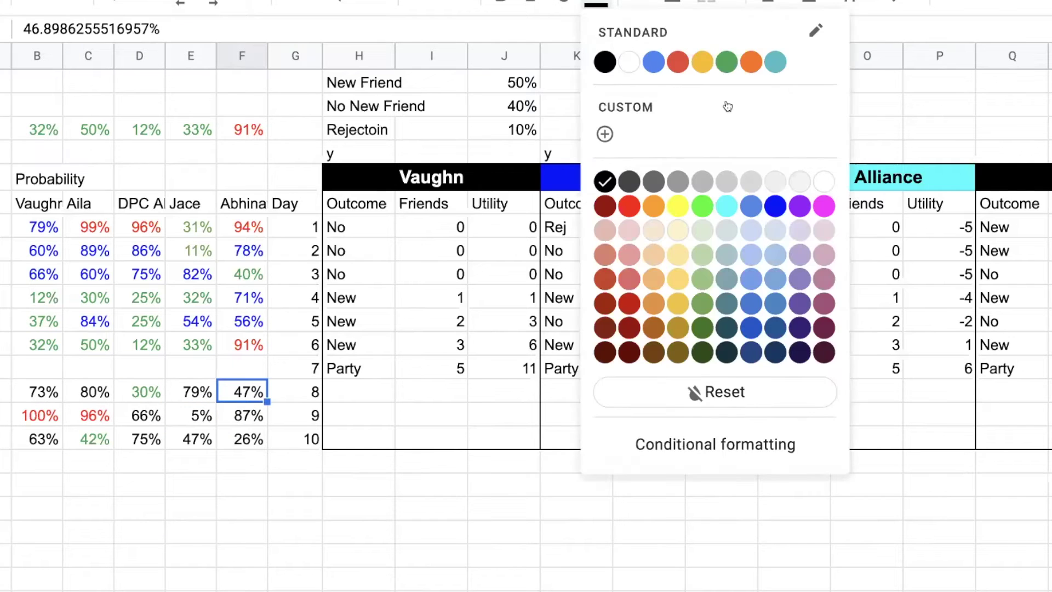
left_click(726, 62)
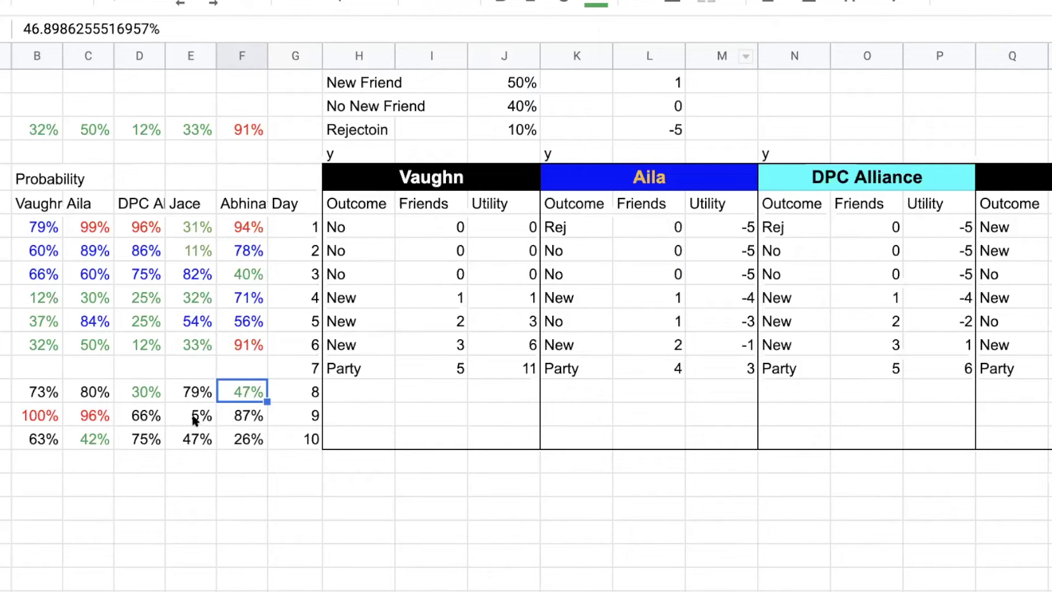
- Color the day 9 and 10 probabilities in column E and the 26% day 10 probability in column F green
left_click_drag(194, 420, 196, 441)
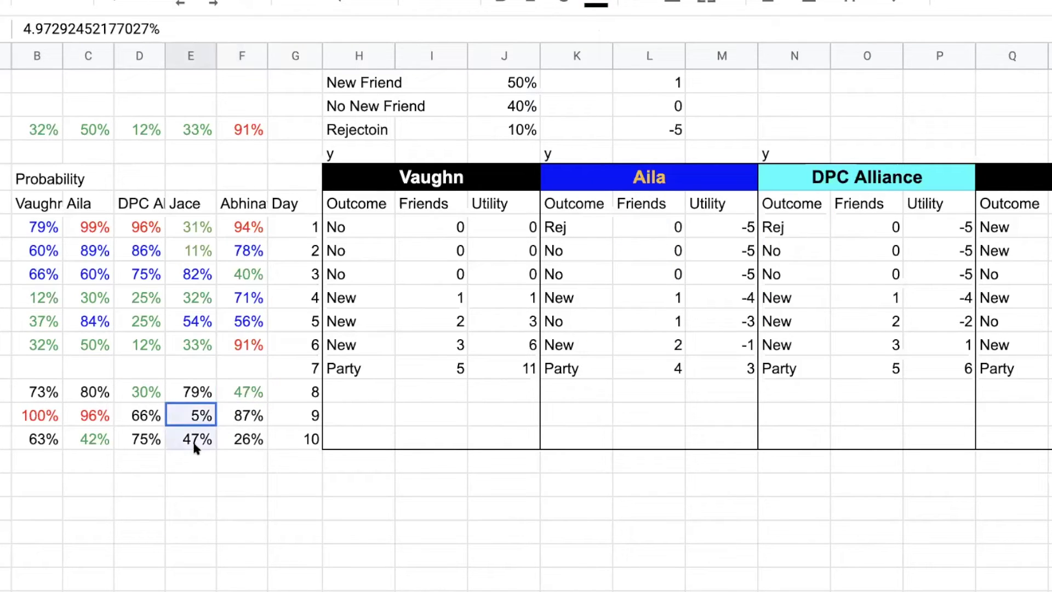
left_click(601, 2)
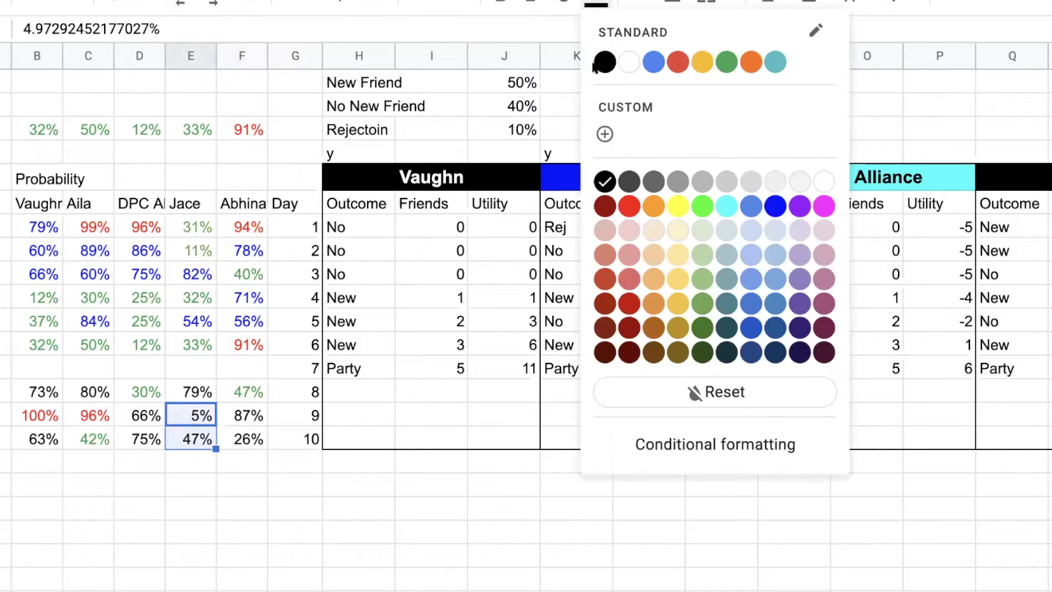
left_click(731, 65)
left_click(221, 487)
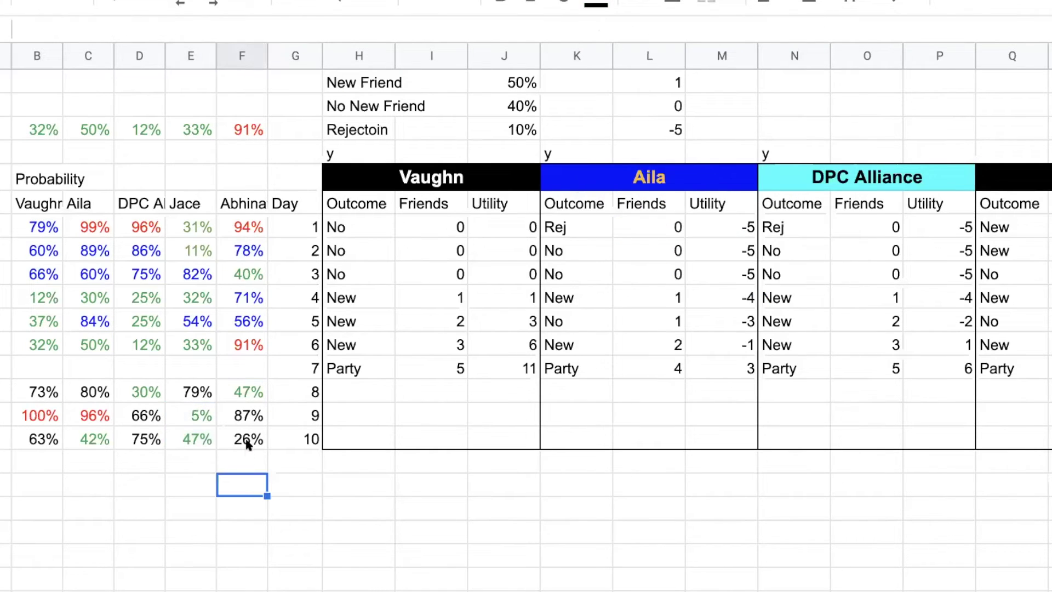
left_click(248, 443)
left_click(602, 2)
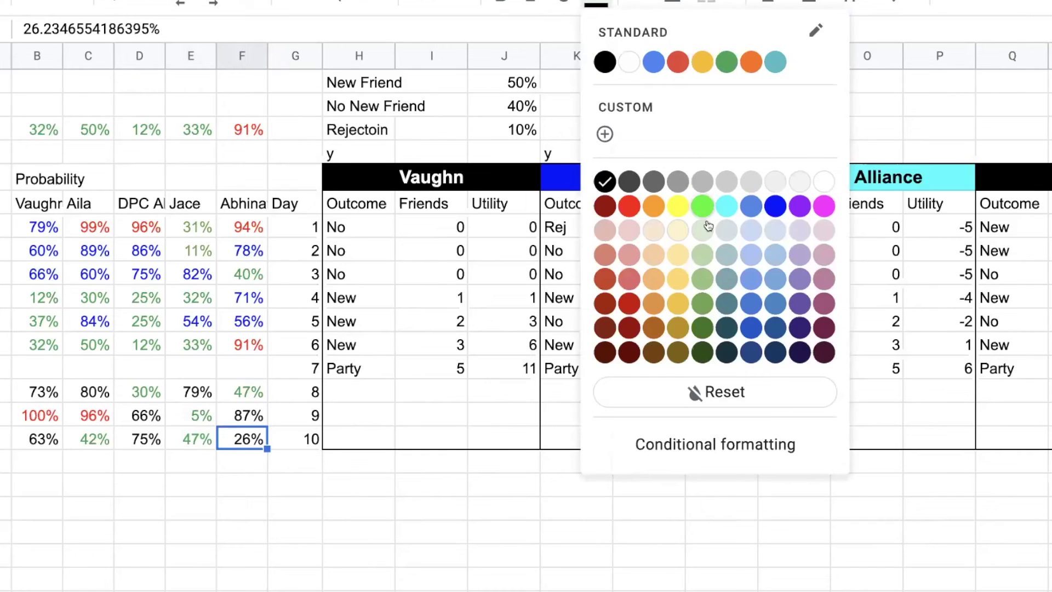
left_click(726, 62)
left_click(762, 465)
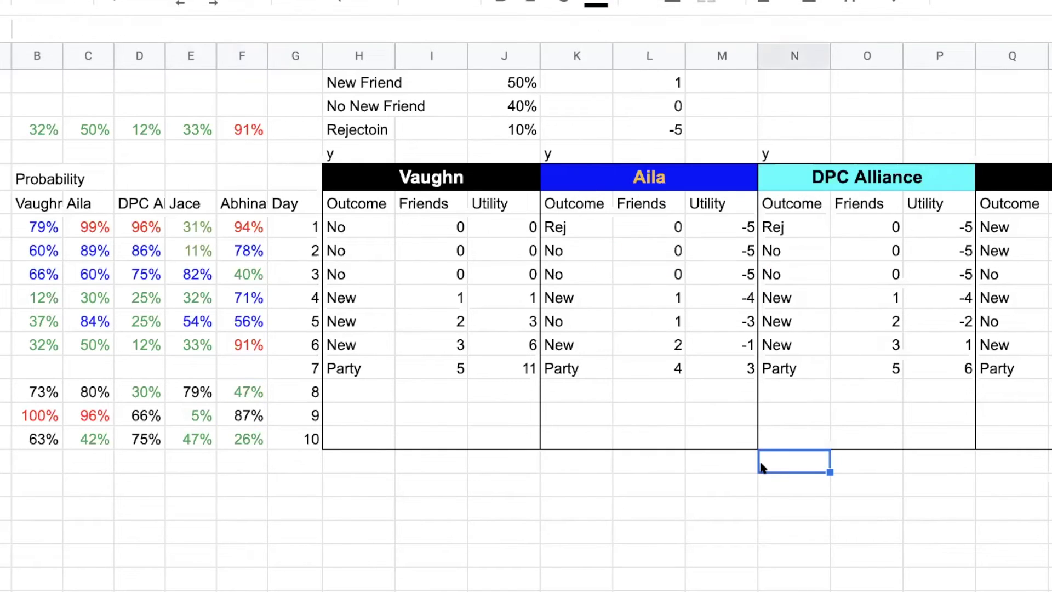
- Enter the first participant's day 8 to 10 outcomes in column H as No, Rej and No
left_click(371, 395)
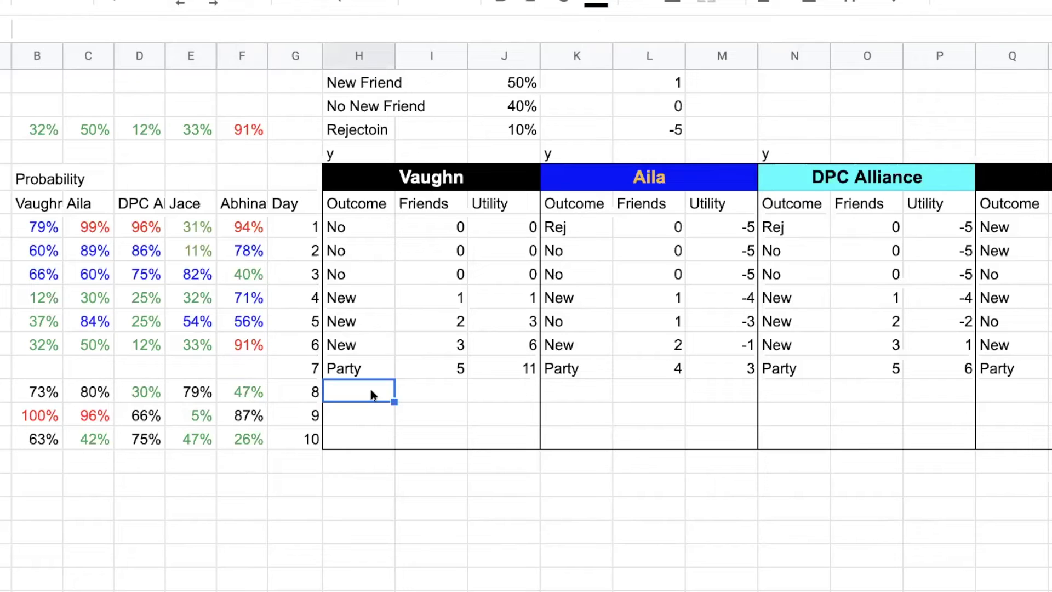
type("No")
key("Return")
type("Rejec")
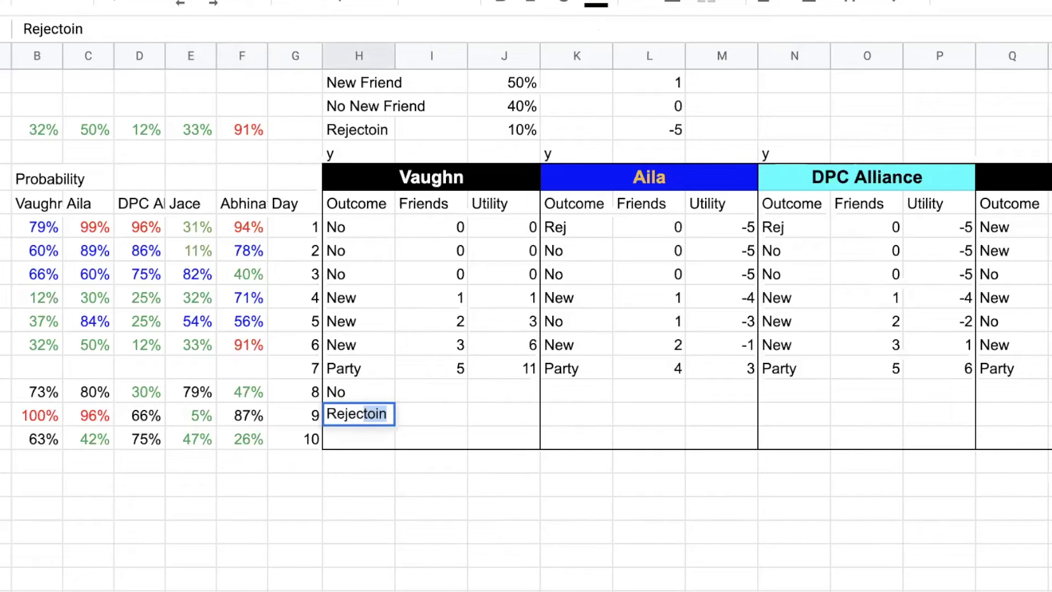
key("BackSpace")
key("BackSpace")
key("BackSpace")
key("Return")
type("No")
key("Return")
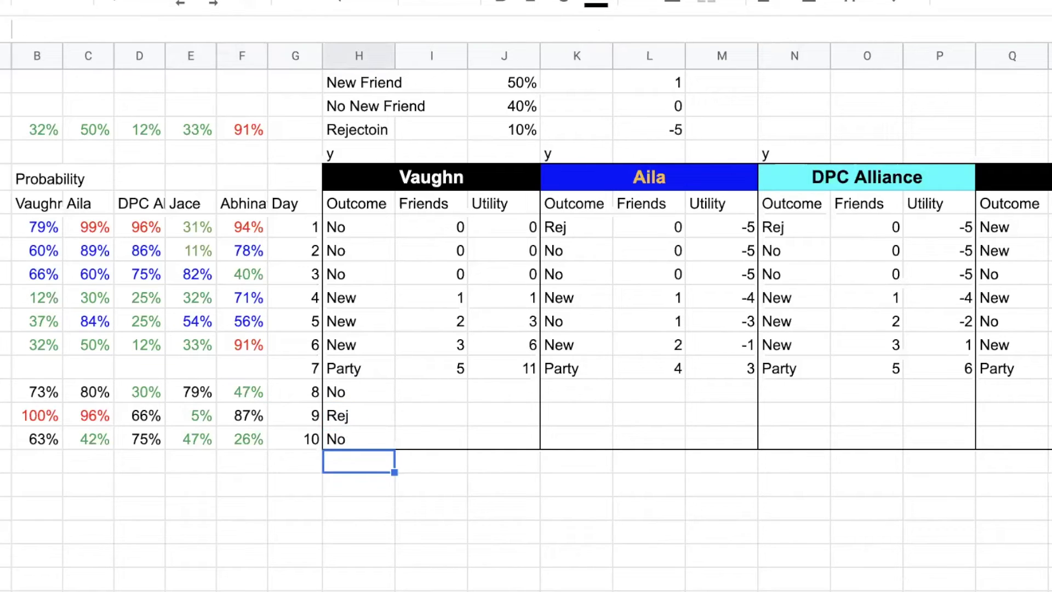
- Enter 5 friends for each of days 8, 9 and 10 in the first participant's Friends column
left_click(449, 391)
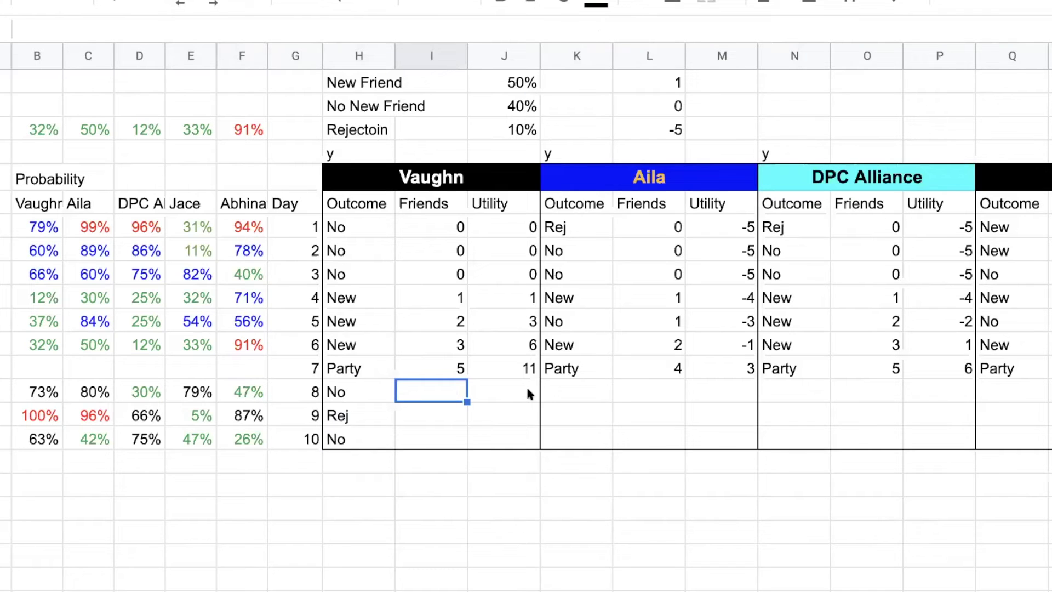
type("5")
key("Return")
type("5")
key("Return")
type("5")
key("Return")
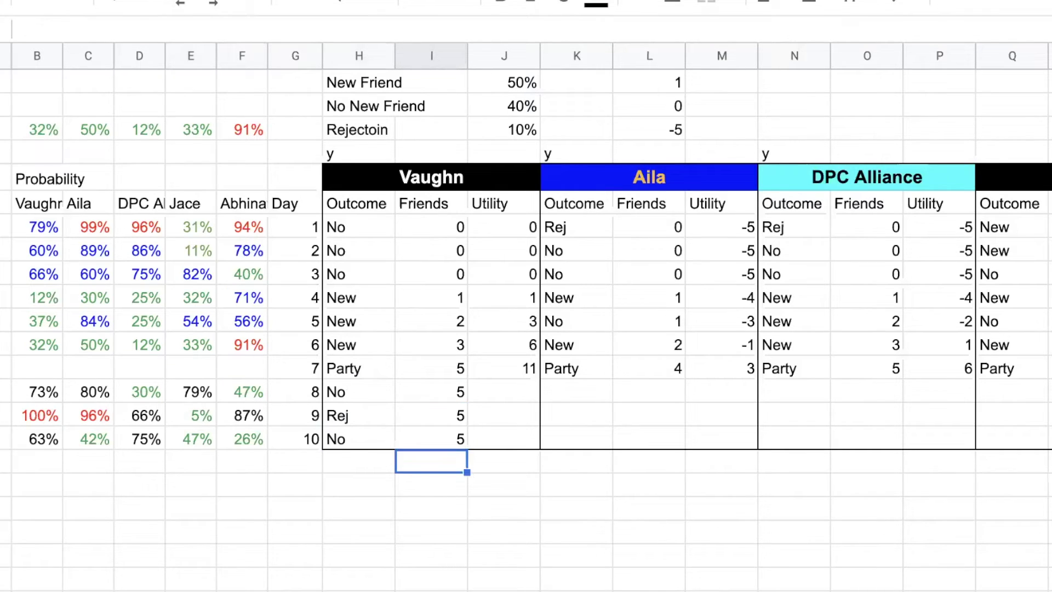
- Enter the first participant's day 8 to 10 utility in column J as 16, 16 and 21
left_click(513, 388)
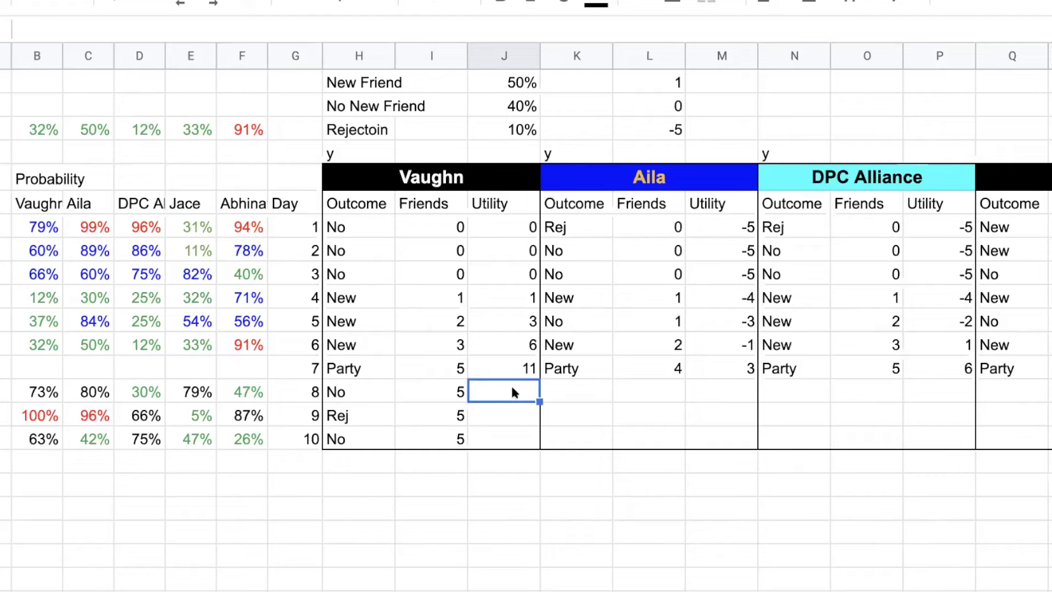
type("16")
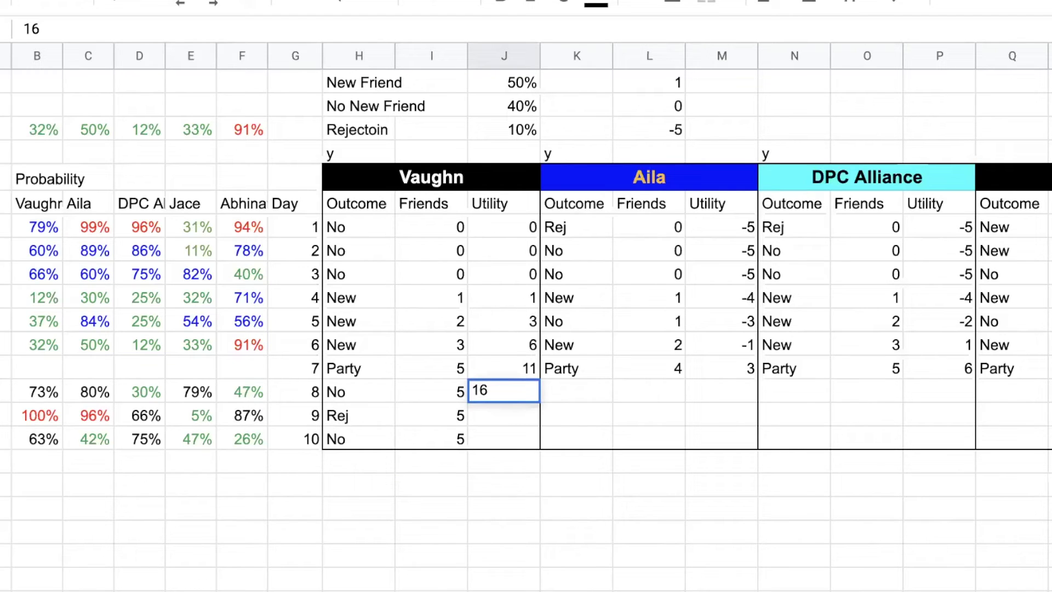
key("Return")
type("16")
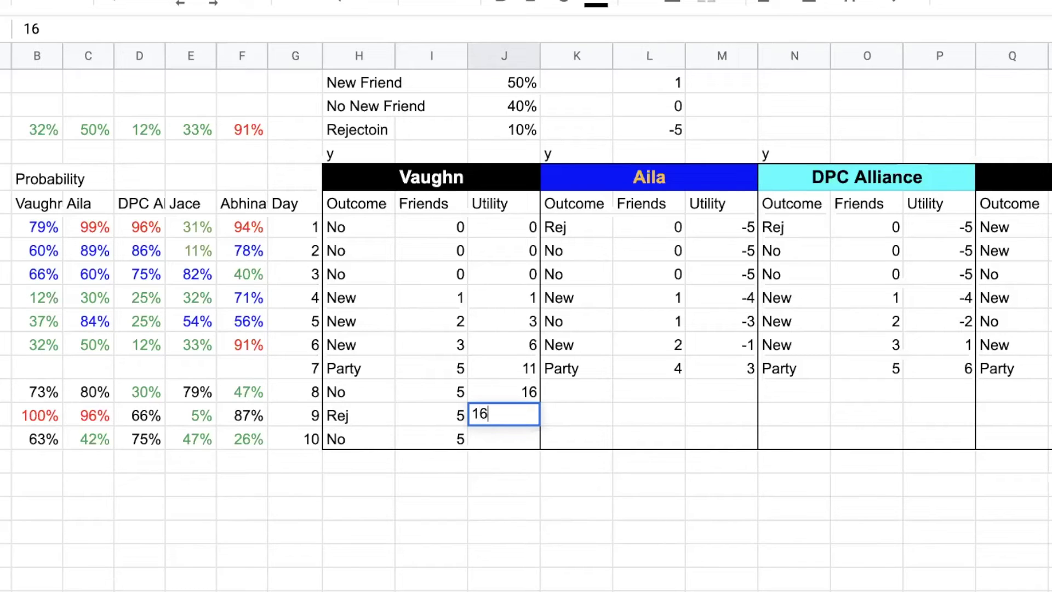
key("Return")
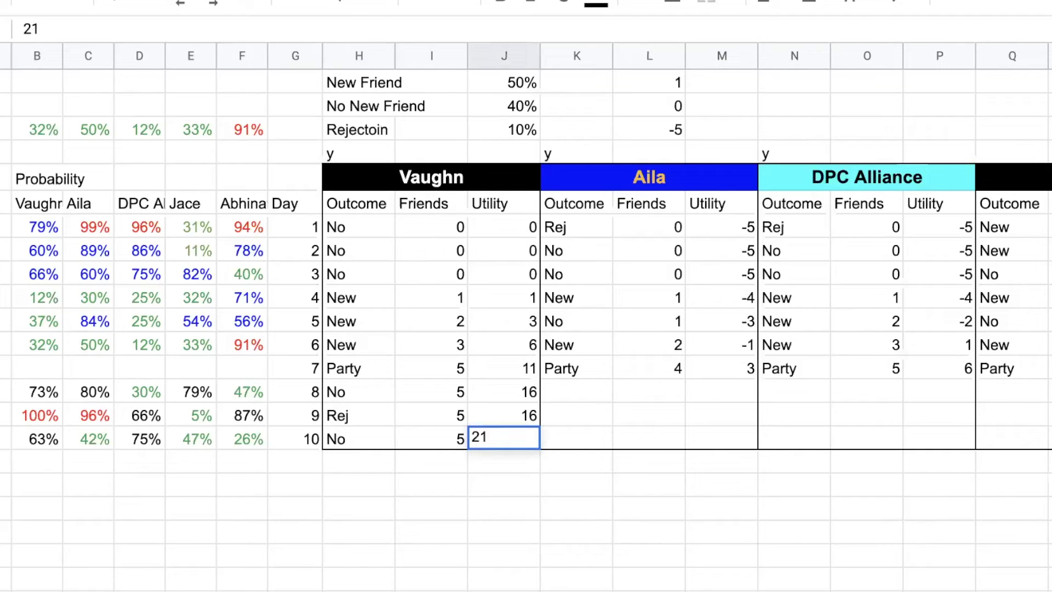
key("Return")
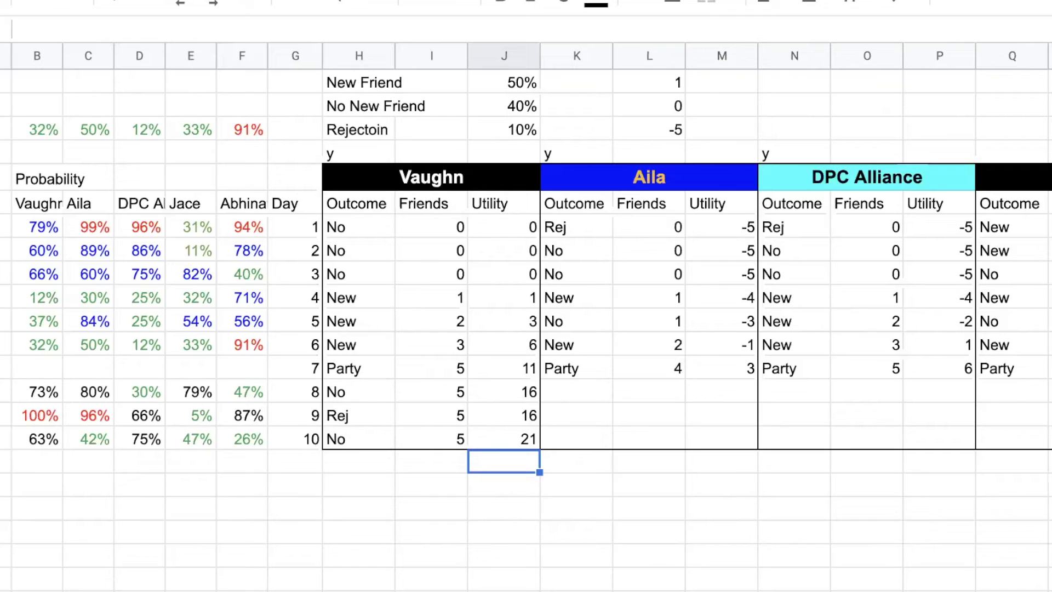
- Enter the second participant's day 8 to 10 outcomes in column K as No, Rej and New
left_click(587, 383)
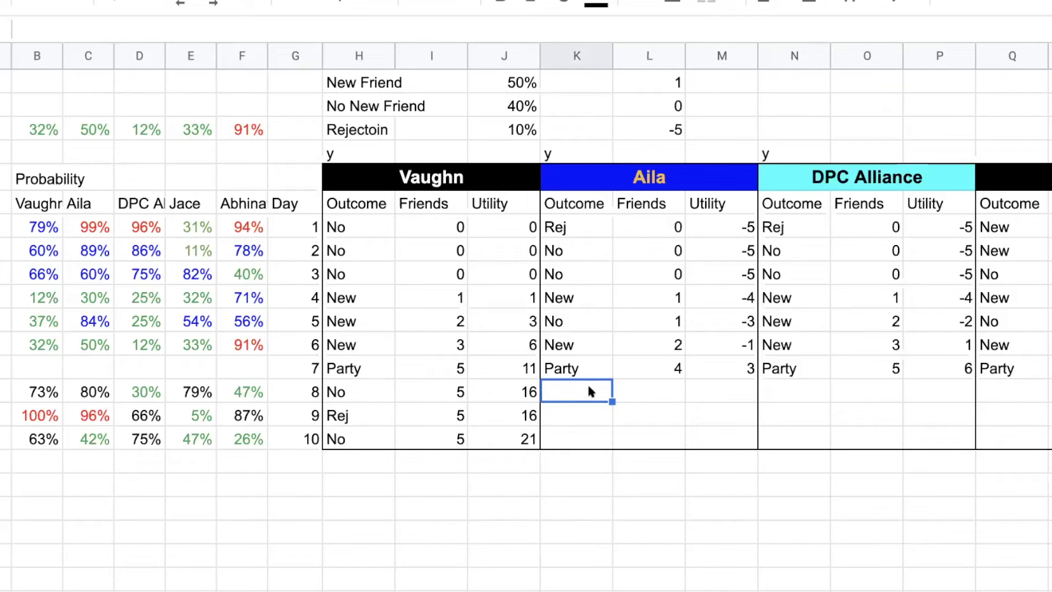
type("No")
key("Return")
type("Rej")
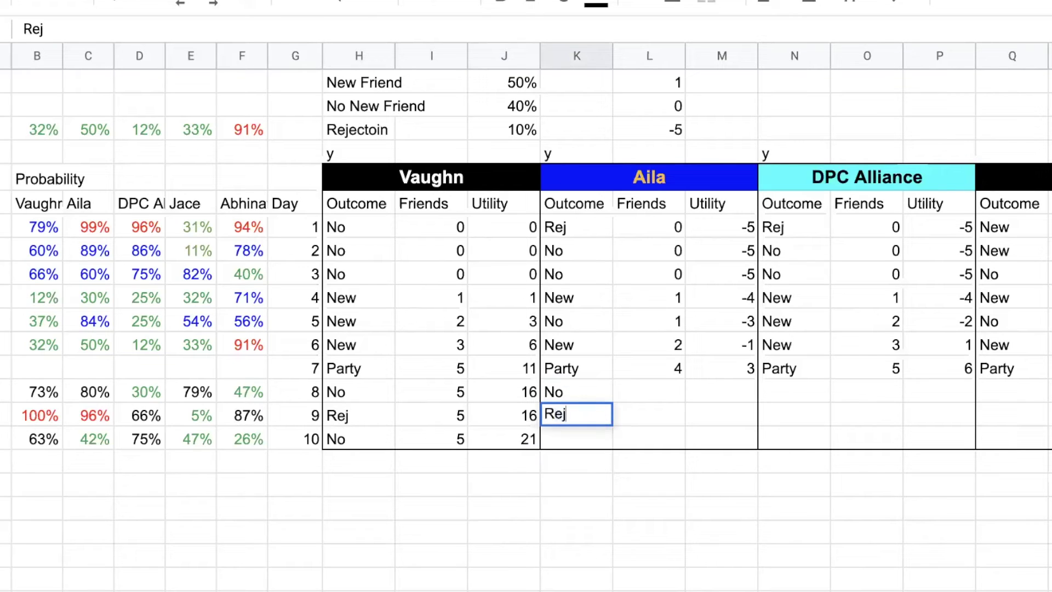
key("Return")
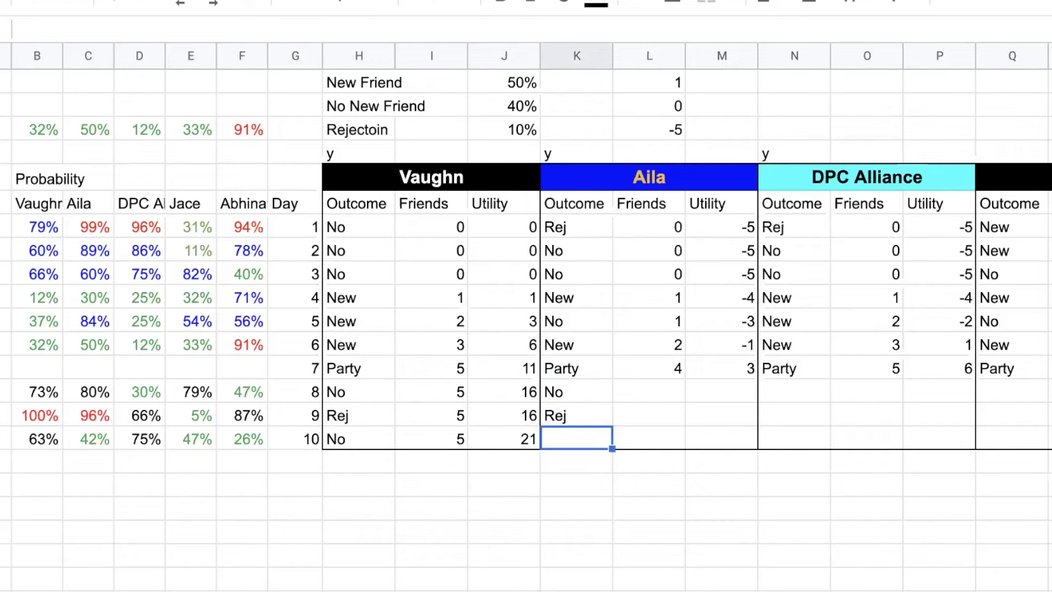
type("New")
key("Return")
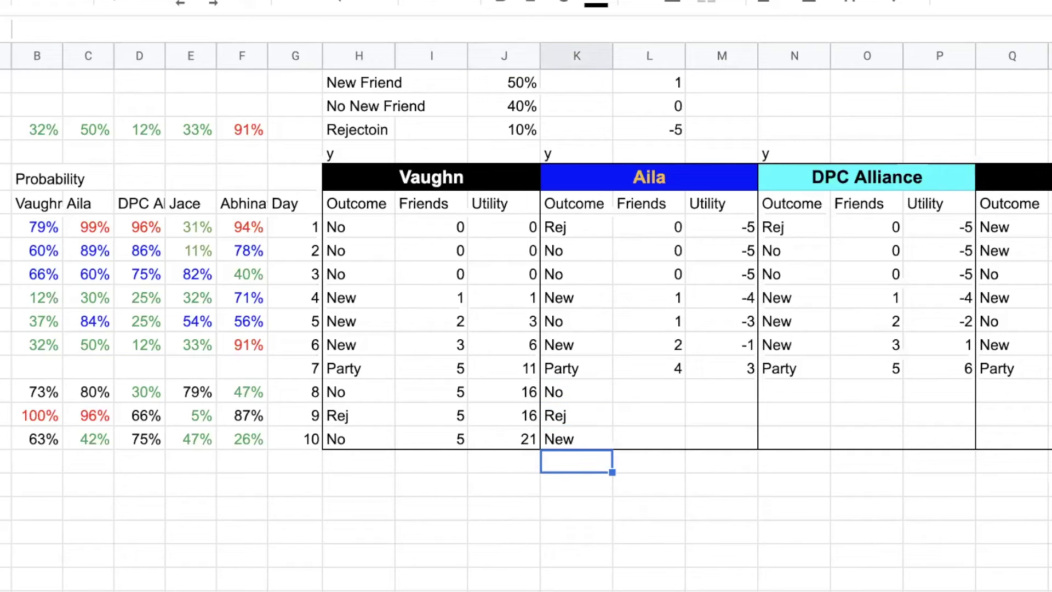
- Enter the second participant's day 8 to 10 friends in column L as 4, 4 and 5
left_click(660, 391)
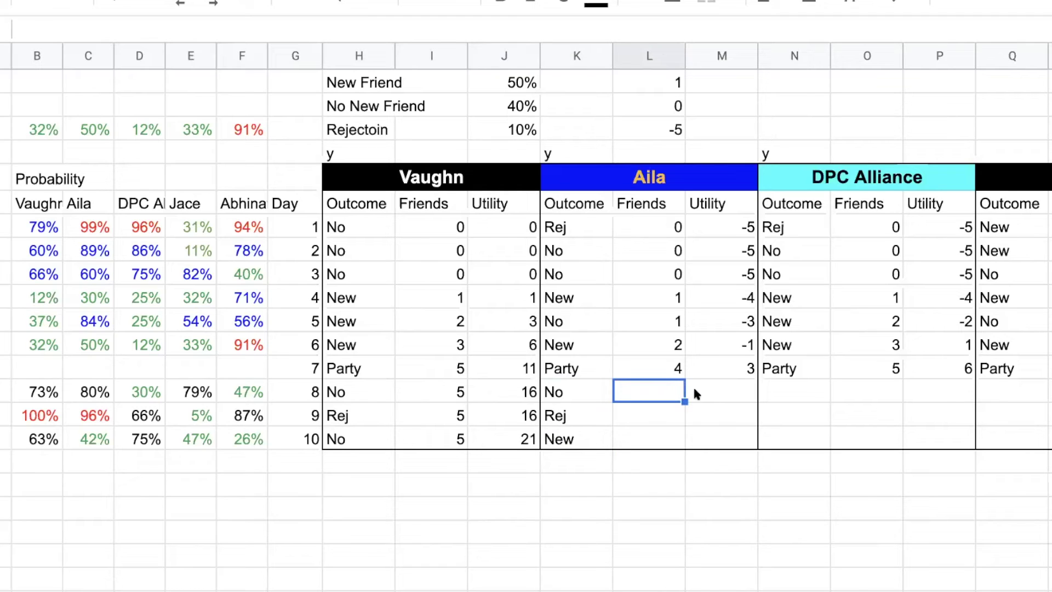
type("4")
key("Return")
type("4")
key("Return")
type("5")
key("Return")
- Enter the second participant's day 8 to 10 utility in column M as 7, 6 and 11
left_click(734, 390)
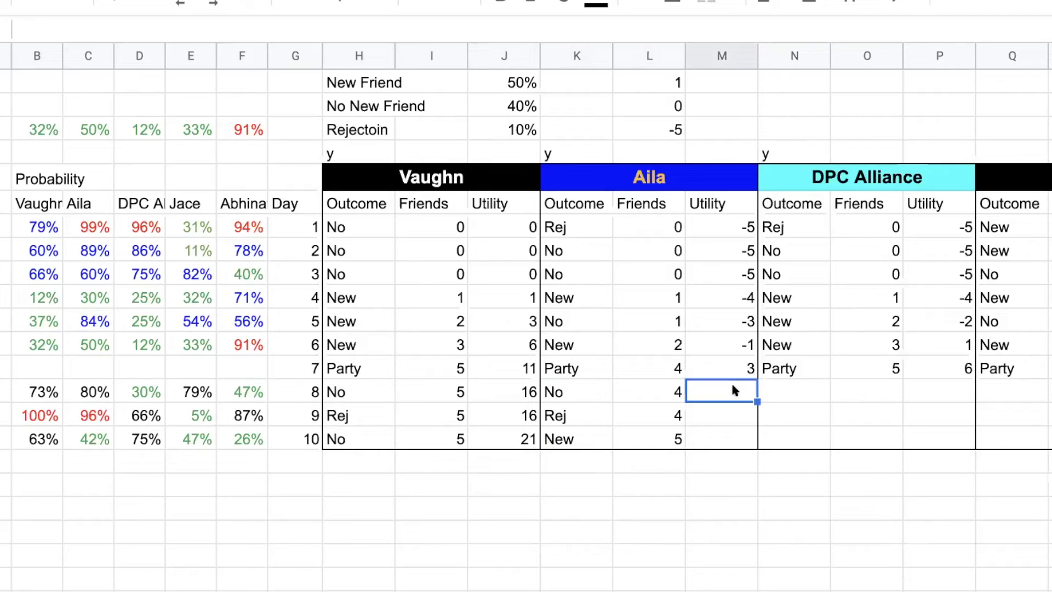
type("7")
key("Return")
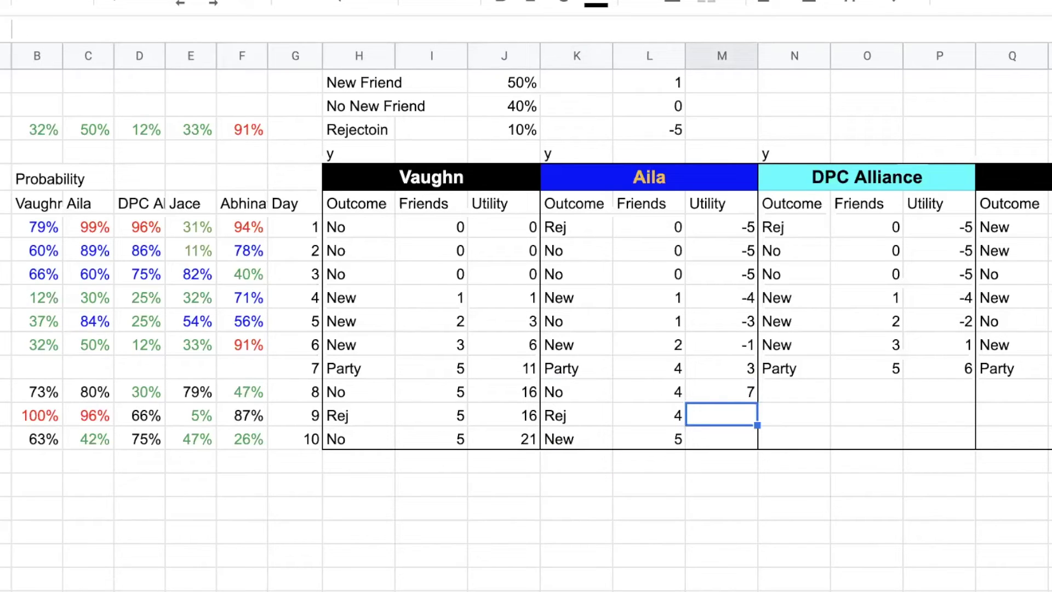
key("Return")
type("6")
key("Return")
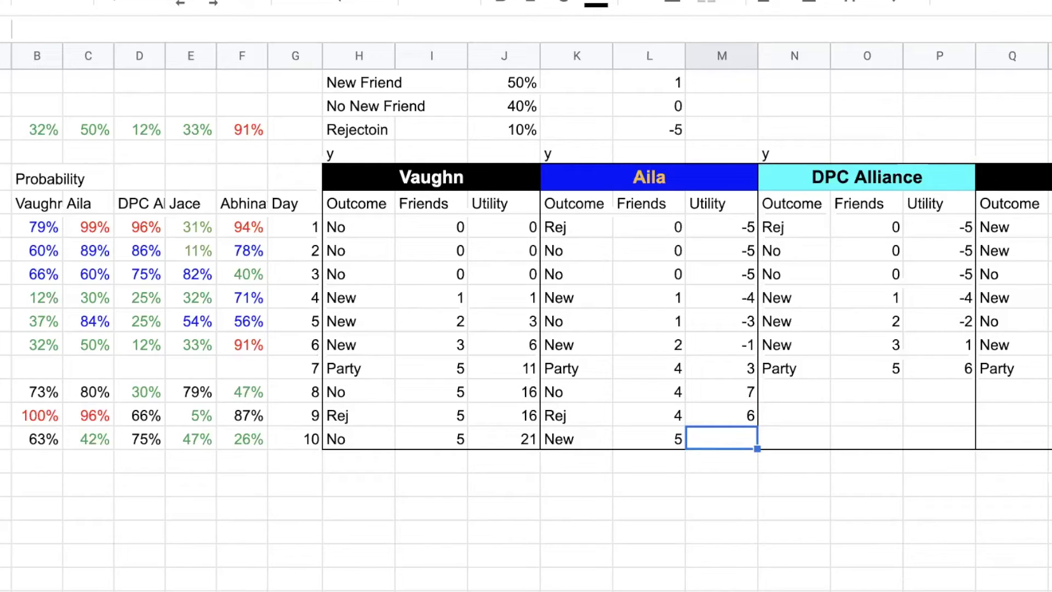
type("11")
key("Return")
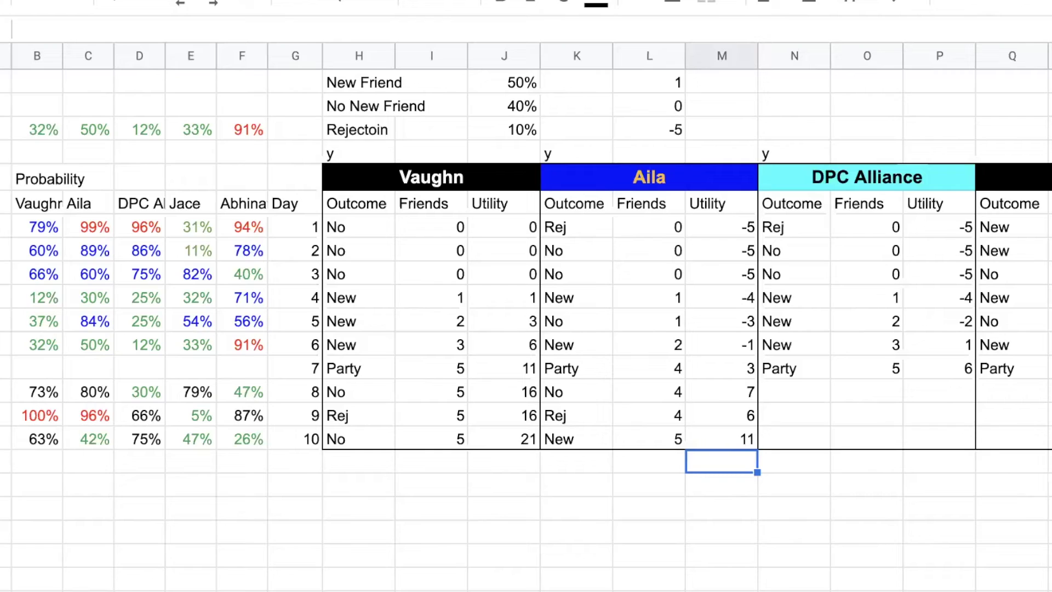
- Fill in DPC Alliance's day 8 row with outcome New, 6 friends and utility 12
left_click(888, 391)
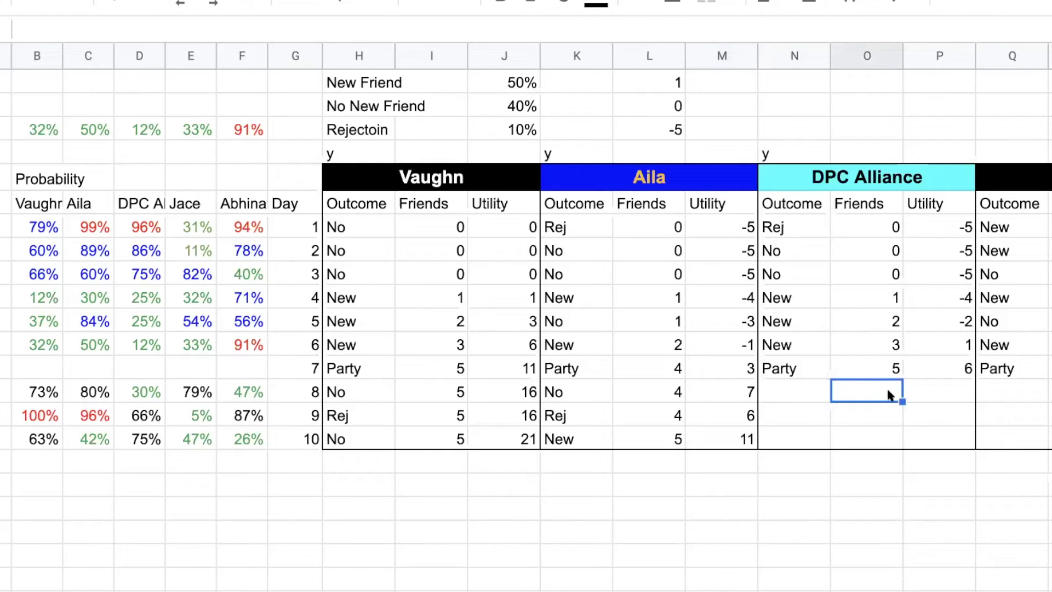
left_click(788, 391)
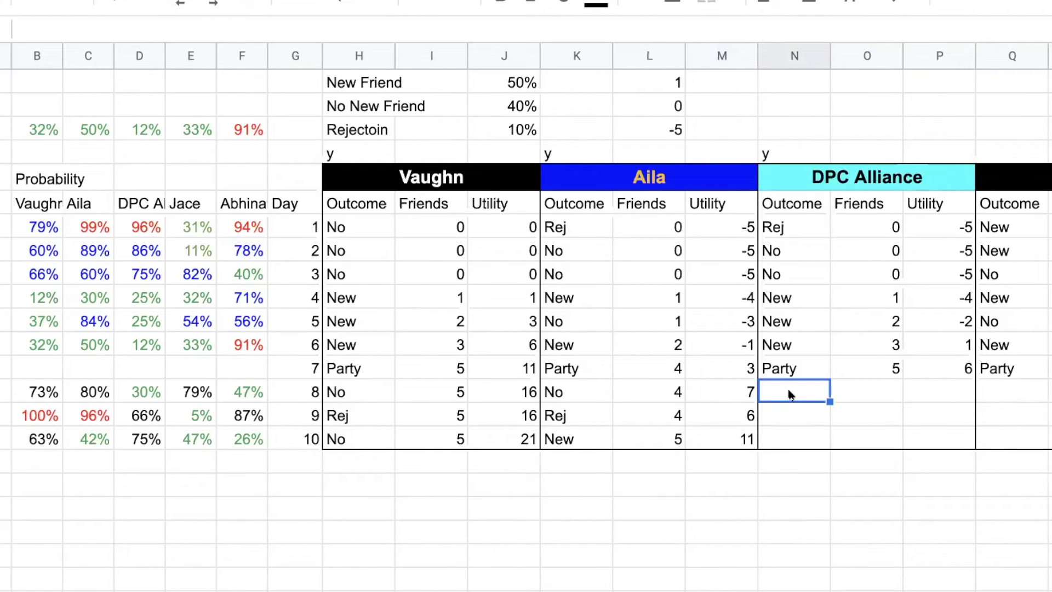
type("New")
key("Return")
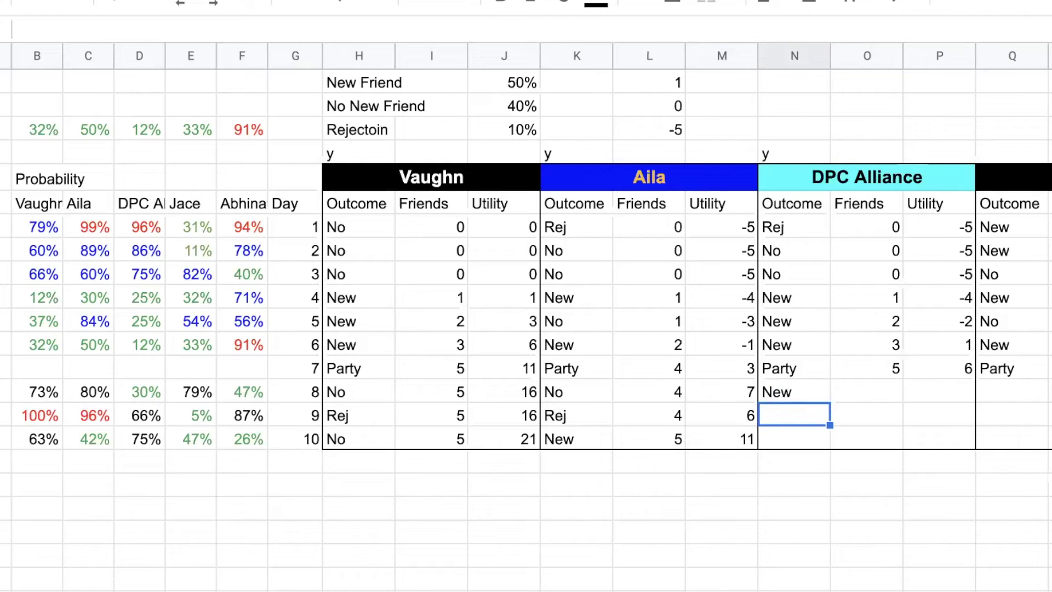
key("Up")
key("Right")
type("6")
key("Tab")
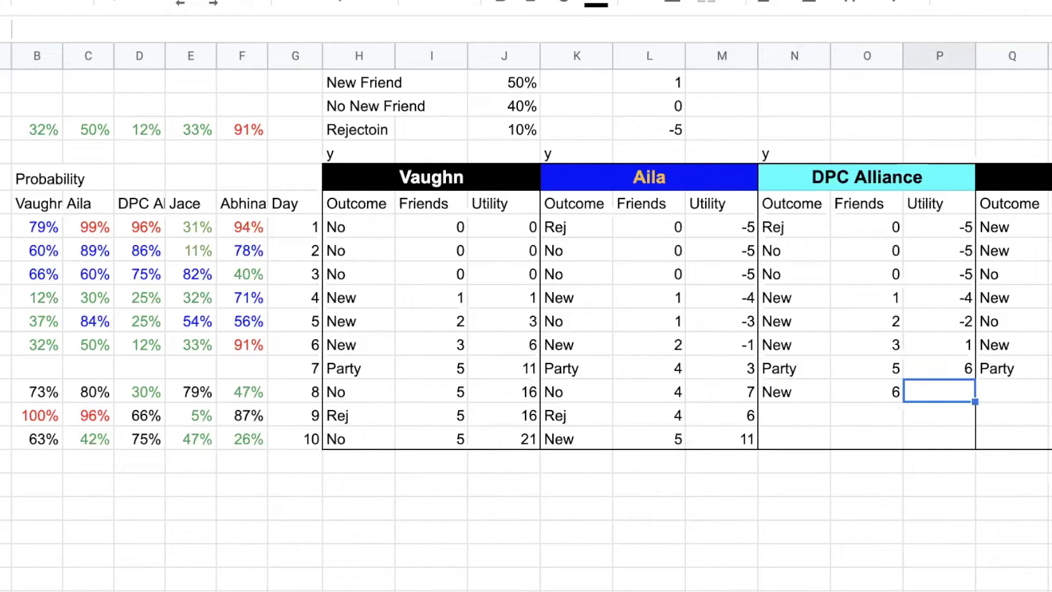
type("12")
key("Return")
key("Up")
key("Left")
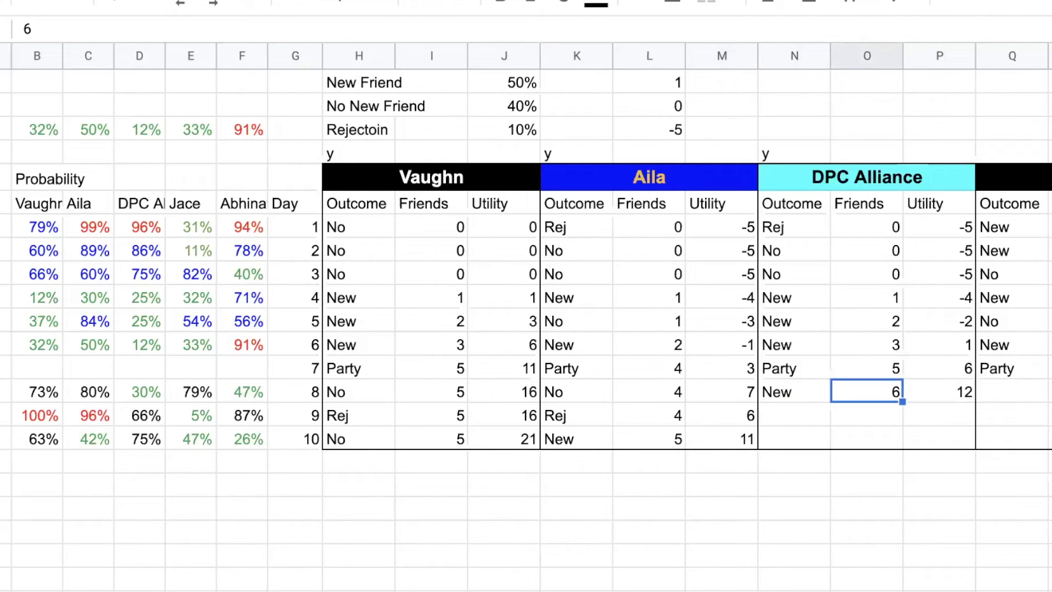
- Enter No as DPC Alliance's outcome for both day 9 and day 10
left_click(794, 415)
type("No")
key("Return")
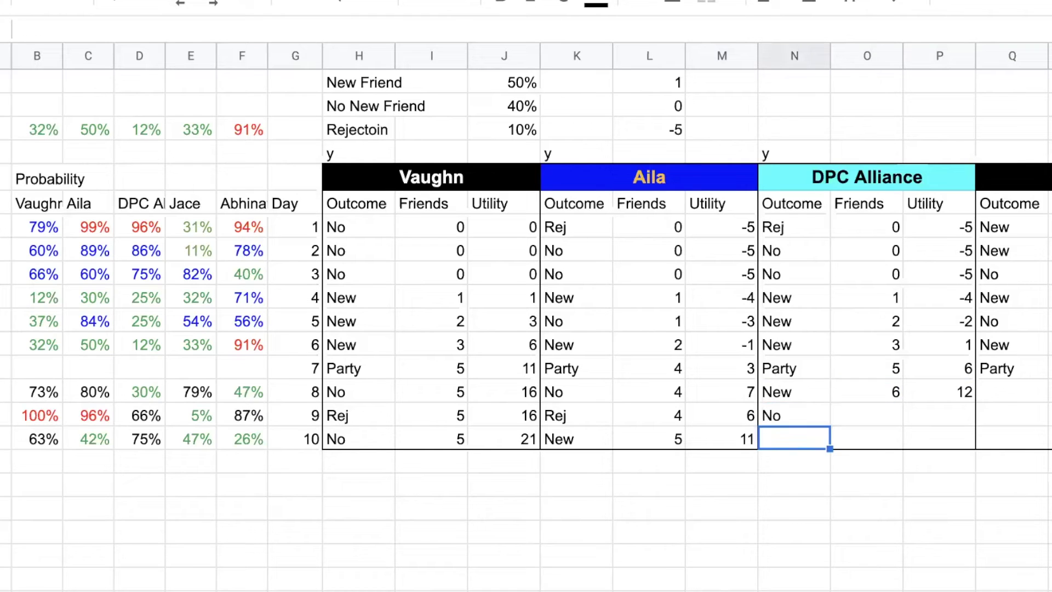
type("No")
key("Return")
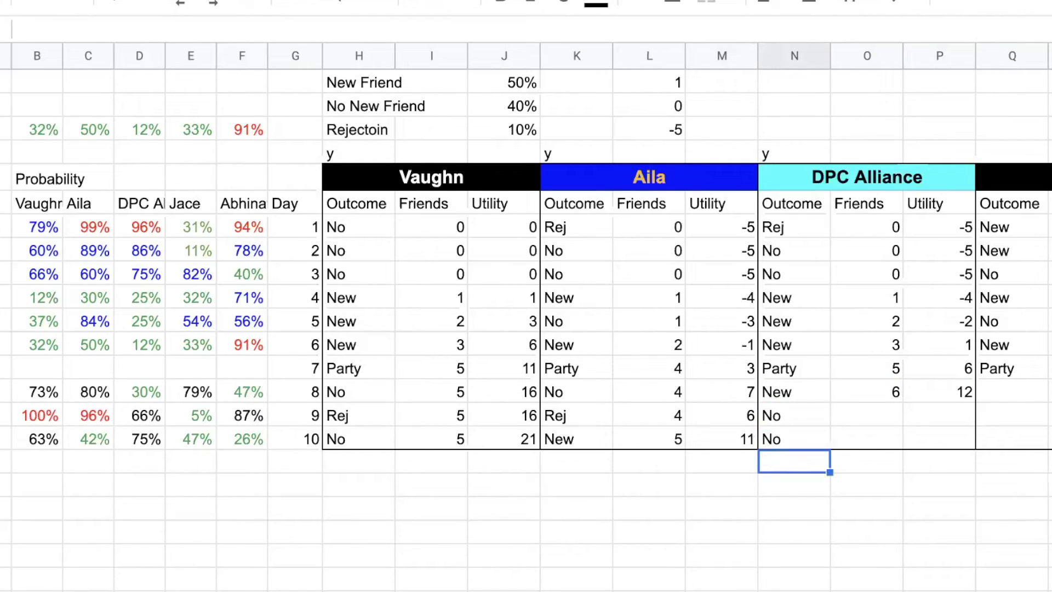
- Enter 6 as DPC Alliance's number of friends for both day 9 and day 10
left_click(884, 417)
type("6")
key("Return")
type("6")
key("Return")
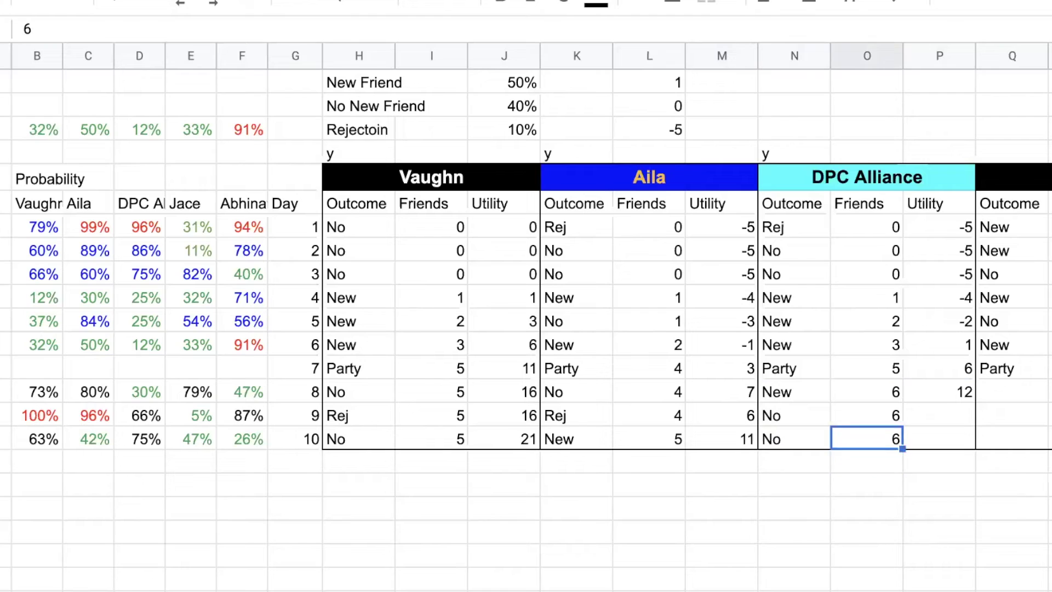
- Enter DPC Alliance's utility as 18 for day 9 and 24 for day 10
key("Up")
key("Right")
key("Right")
left_click(939, 415)
type("18")
key("Return")
type("24")
key("Return")
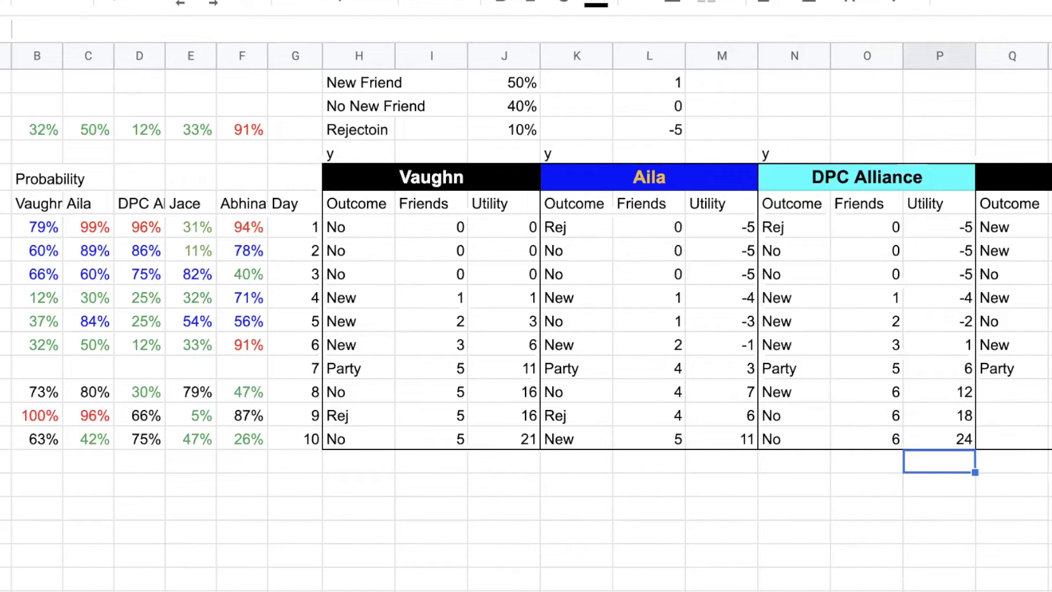
- Enter the fourth participant's day 8 to 10 outcomes in column Q as No, New and New
left_click(1012, 461)
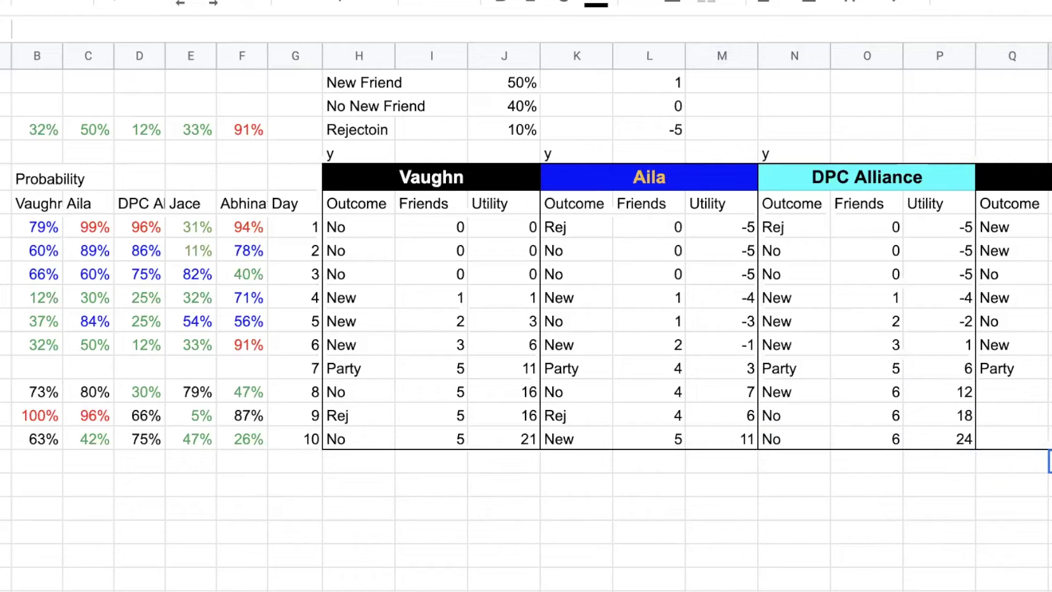
key("Right")
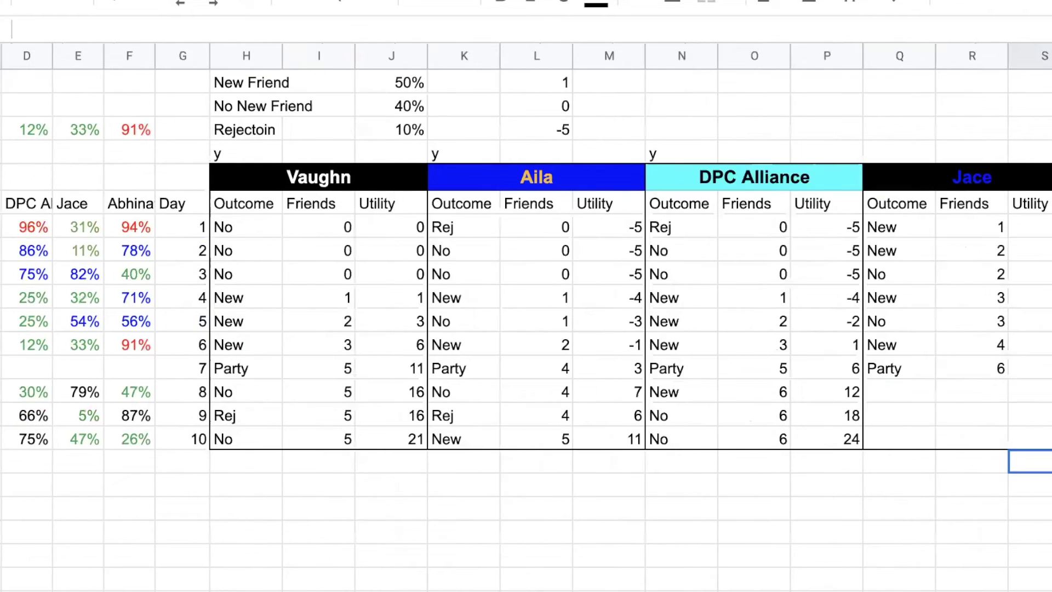
left_click(917, 396)
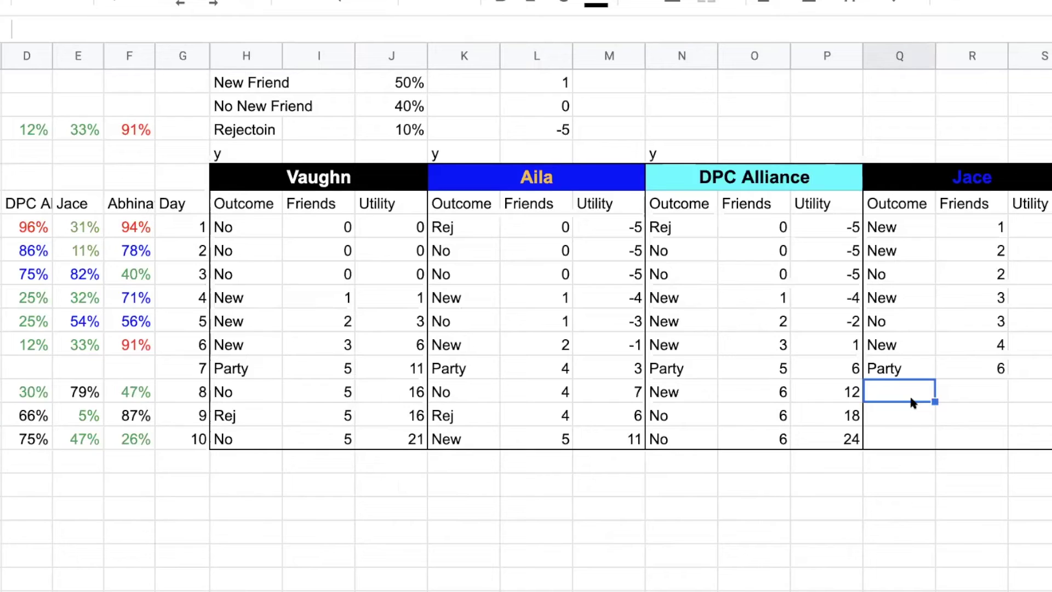
type("No")
key("Return")
type("New")
key("Return")
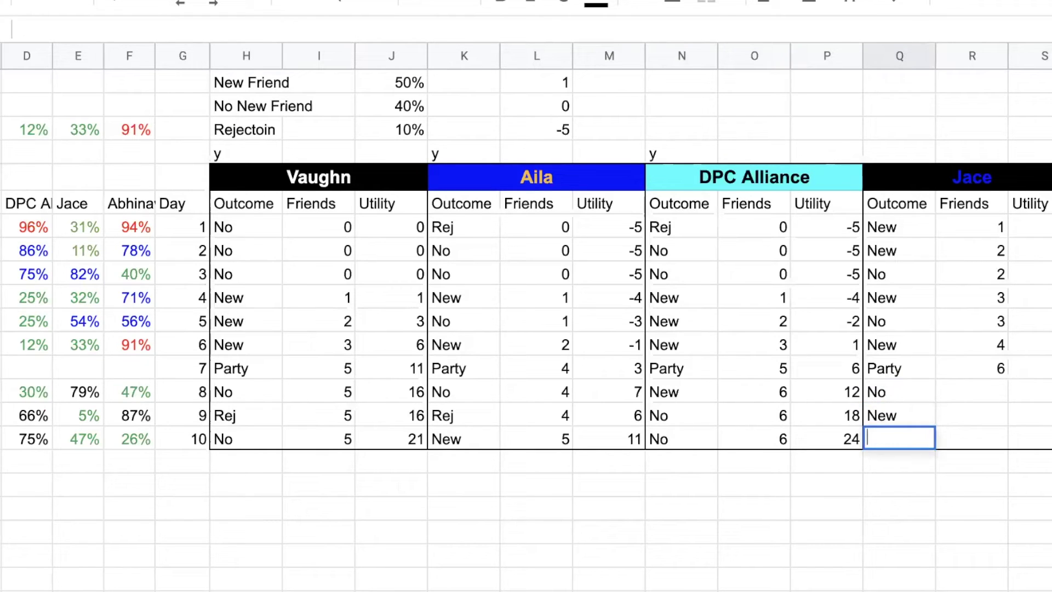
type("New")
key("Return")
- Enter the fourth participant's day 8 to 10 friends in column R as 6, 7 and 8
left_click(997, 394)
type("6")
key("Return")
type("7")
key("Return")
type("8")
key("Return")
- Enter 28 as the fourth participant's day 8 utility in column S
left_click(1031, 390)
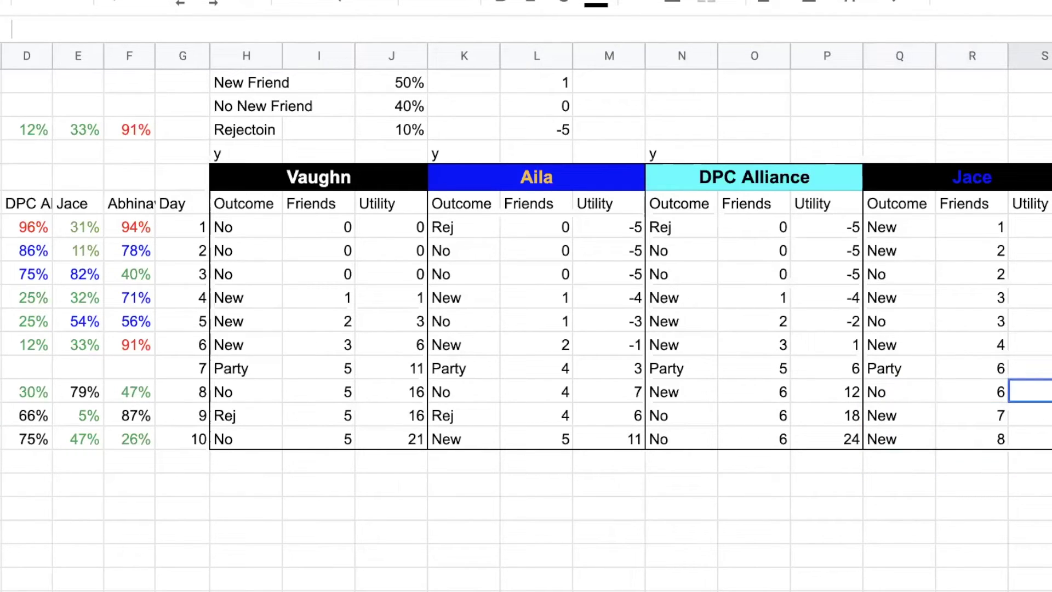
type("28")
key("Return")
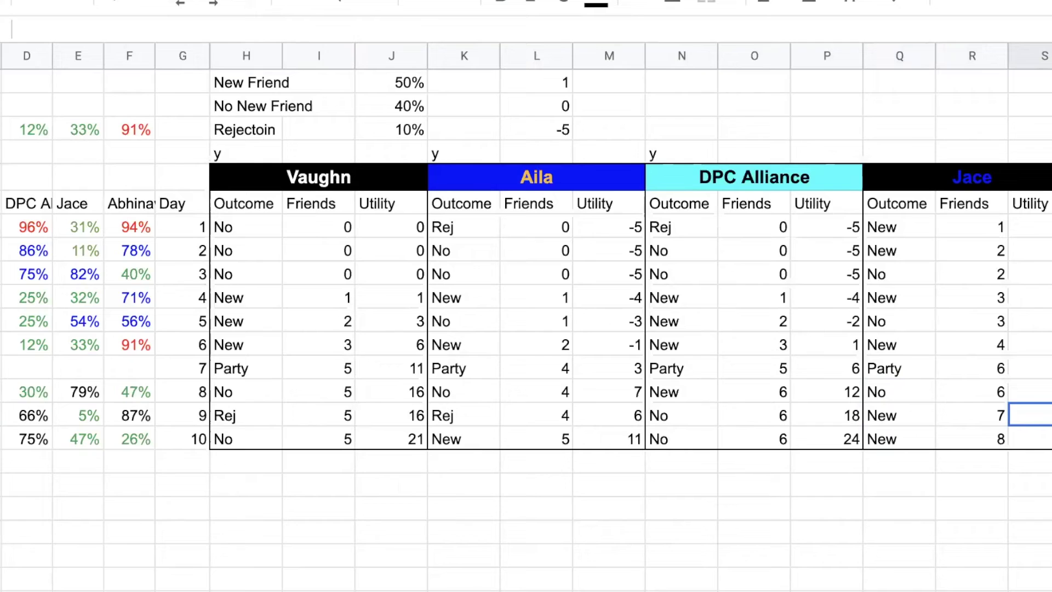
- Set the fourth participant's day 8 to 10 utility in column S to 27, 34 and 42
left_click(1030, 391)
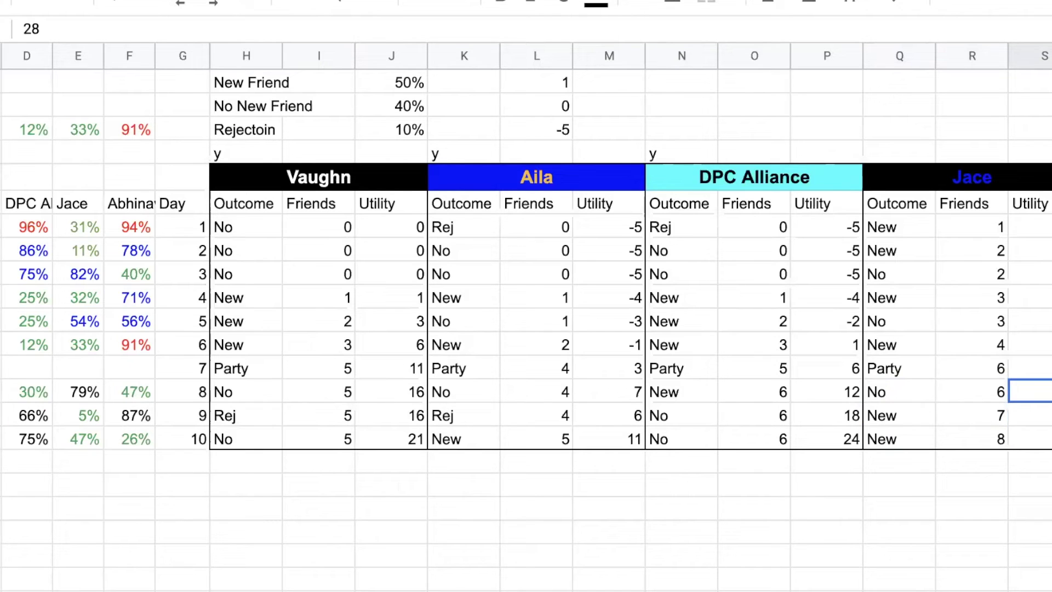
left_click(1030, 414)
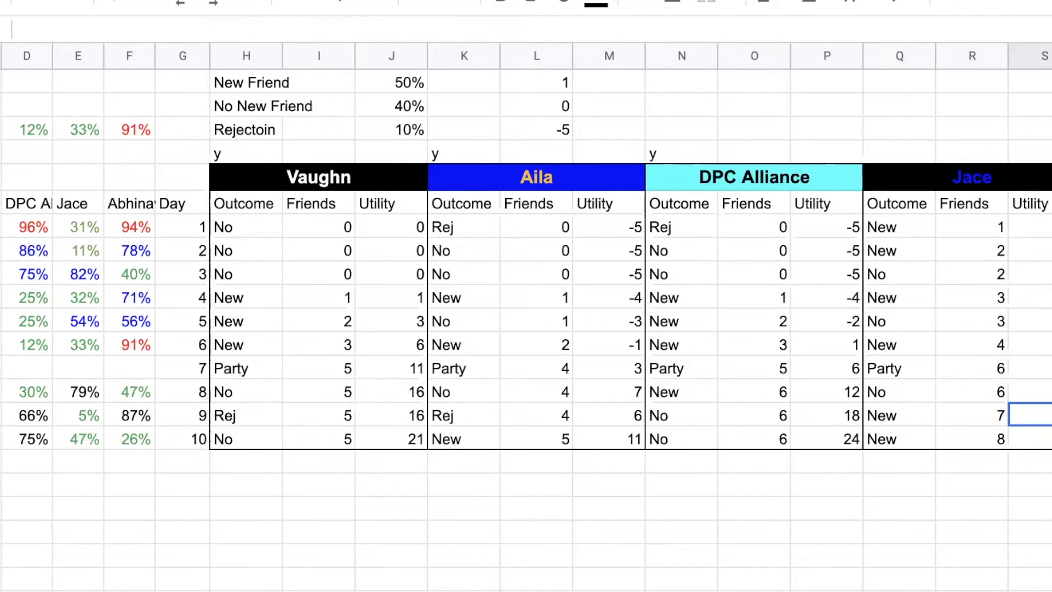
type("34")
key("Return")
type("42")
key("Return")
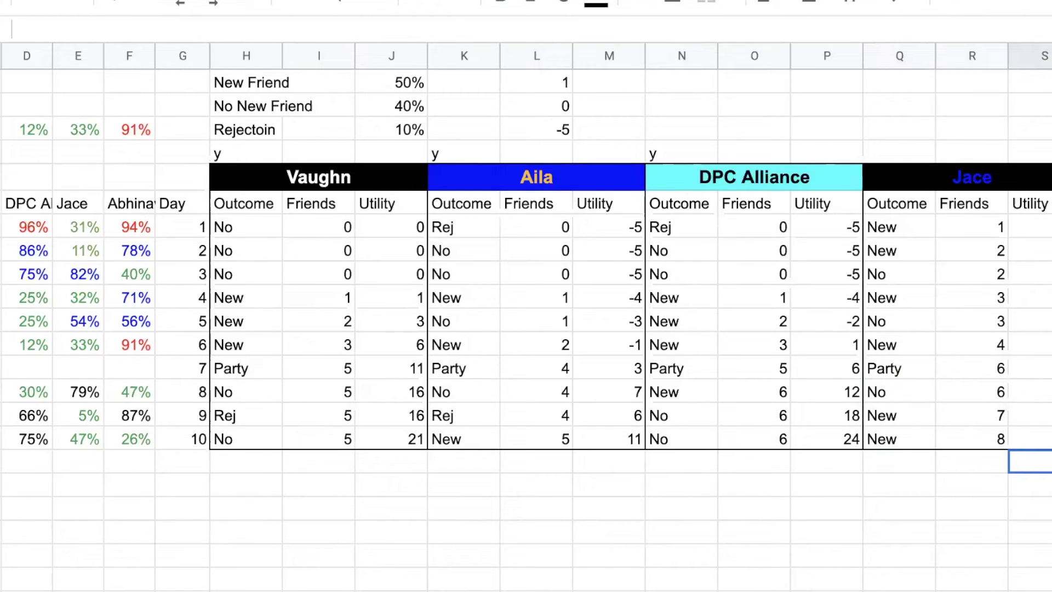
- Enter the fifth participant's day 8 to 10 outcomes in column T as New, No and New
key("Right")
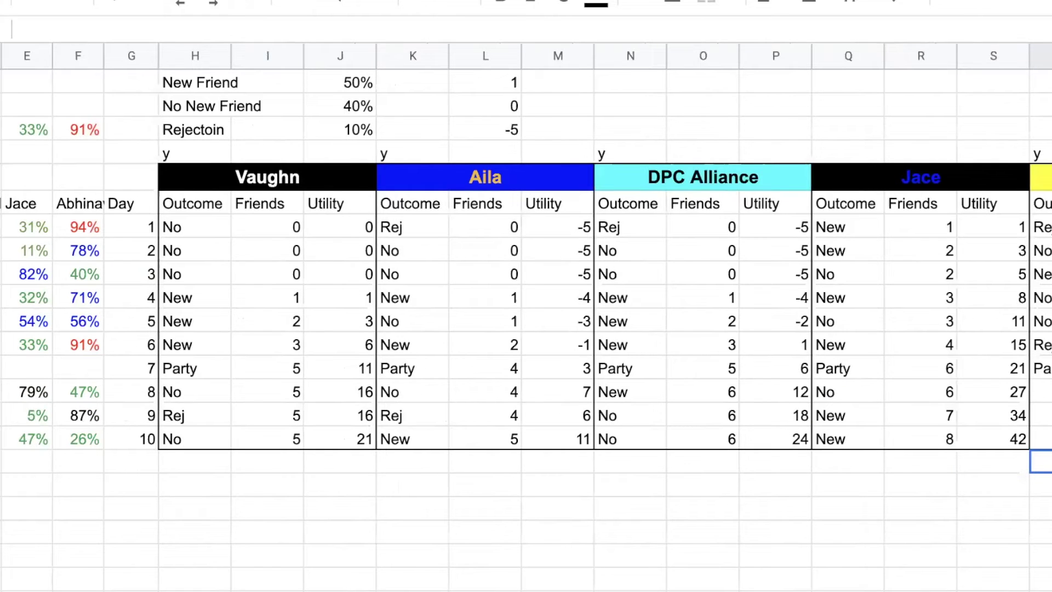
scroll(526, 317, "right", 5)
key("Up")
key("Up")
key("Up")
type("New")
key("Return")
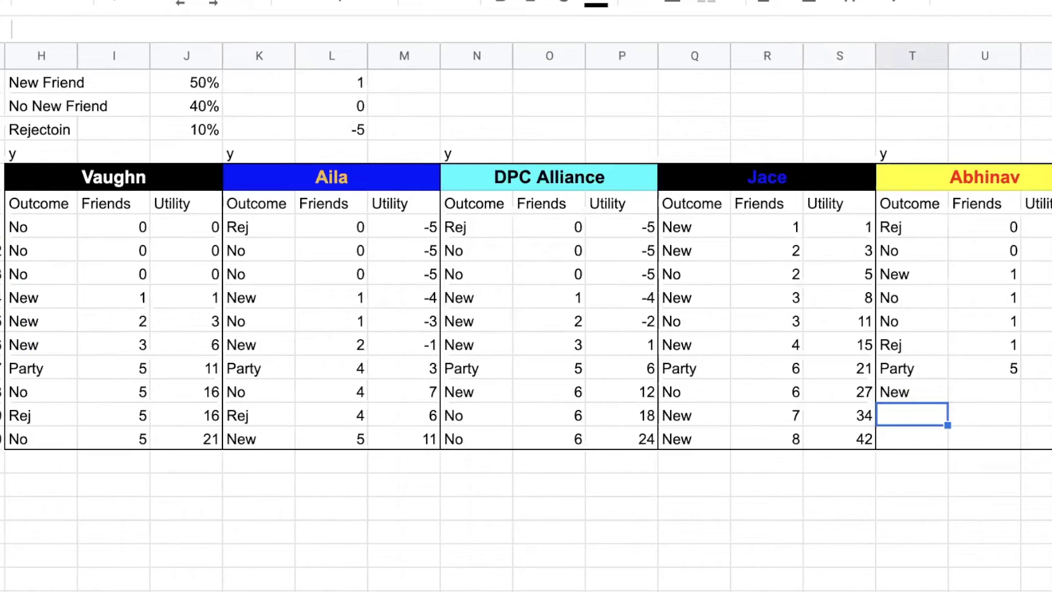
type("No")
key("Return")
type("New")
key("Return")
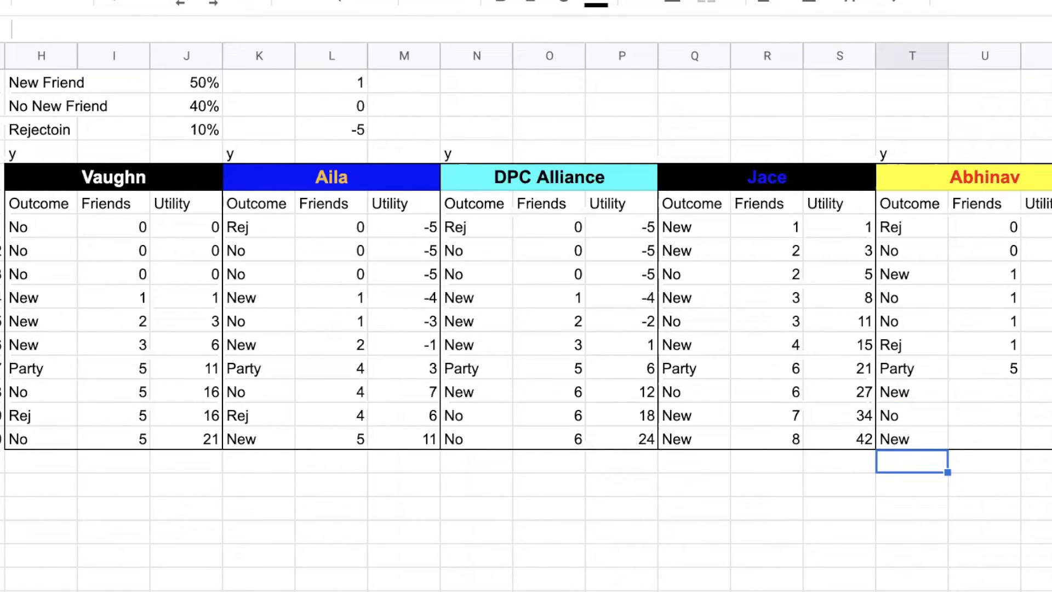
- Enter the fifth participant's day 8 to 10 friends in column U as 6, 6 and 7
left_click(999, 386)
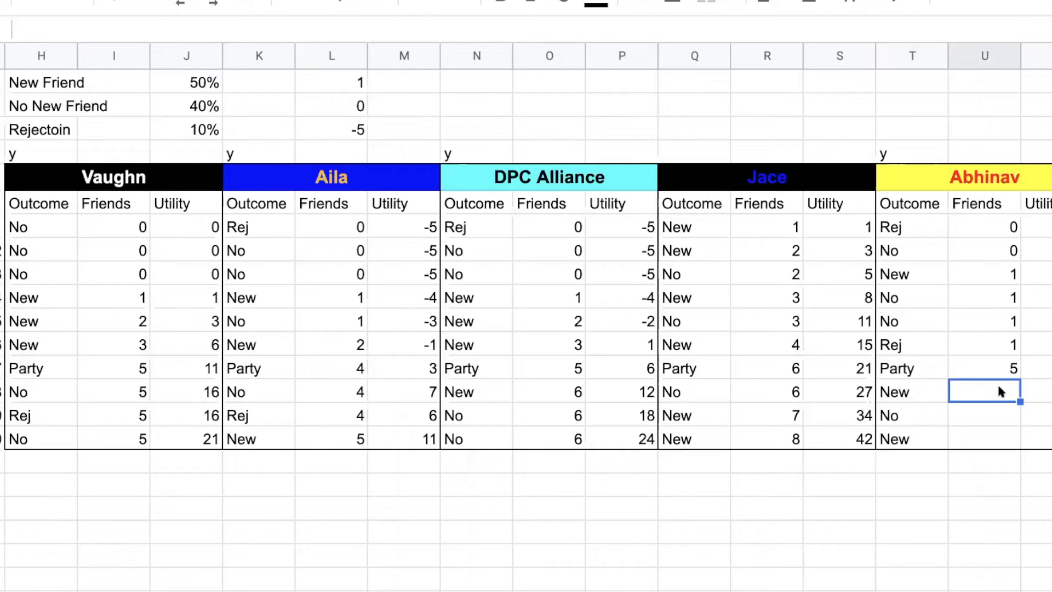
type("6")
key("Return")
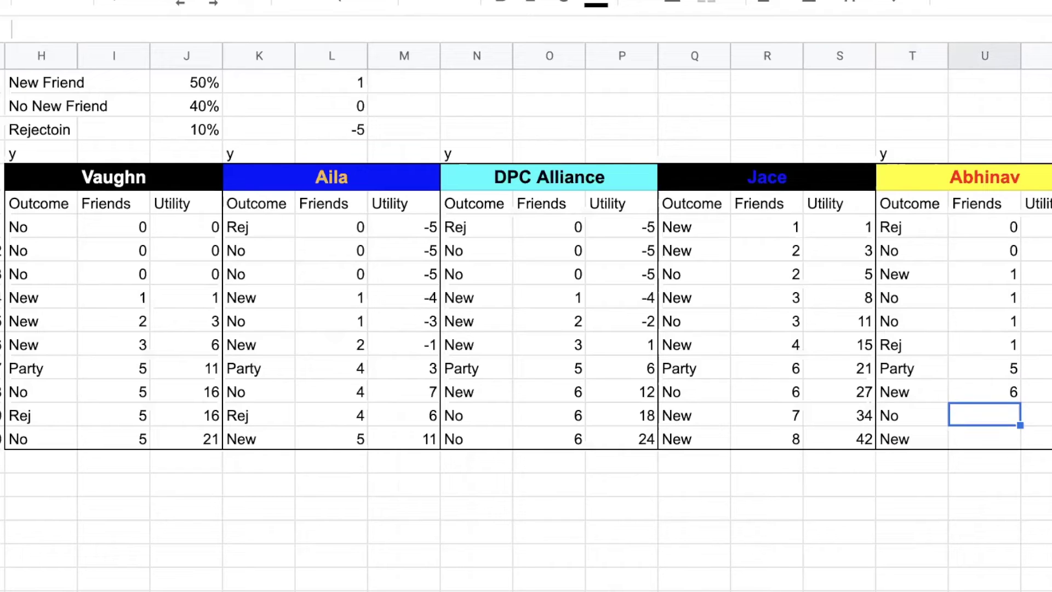
type("6")
key("Return")
type("7")
key("Return")
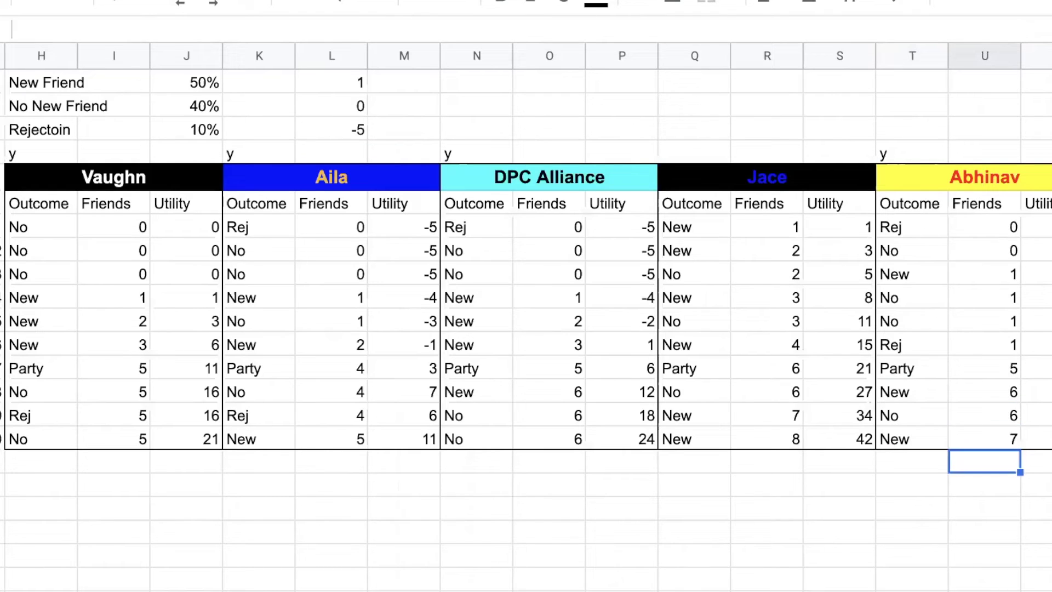
- Fill in the fifth participant's remaining utility values through day 10 in column V, with 18 for day 10
left_click(1044, 390)
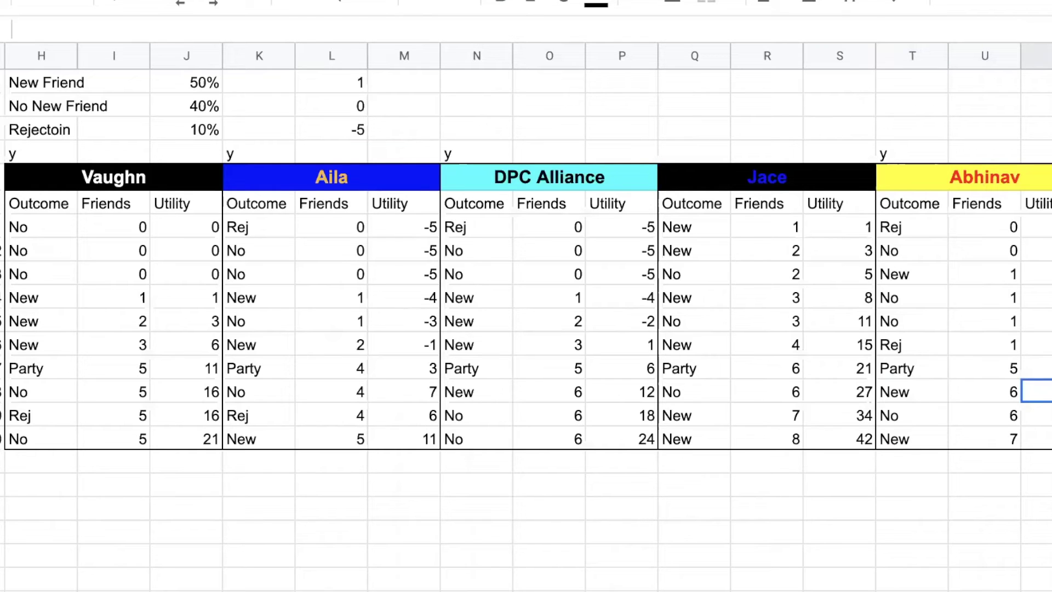
left_click(1037, 415)
type("1")
key("Return")
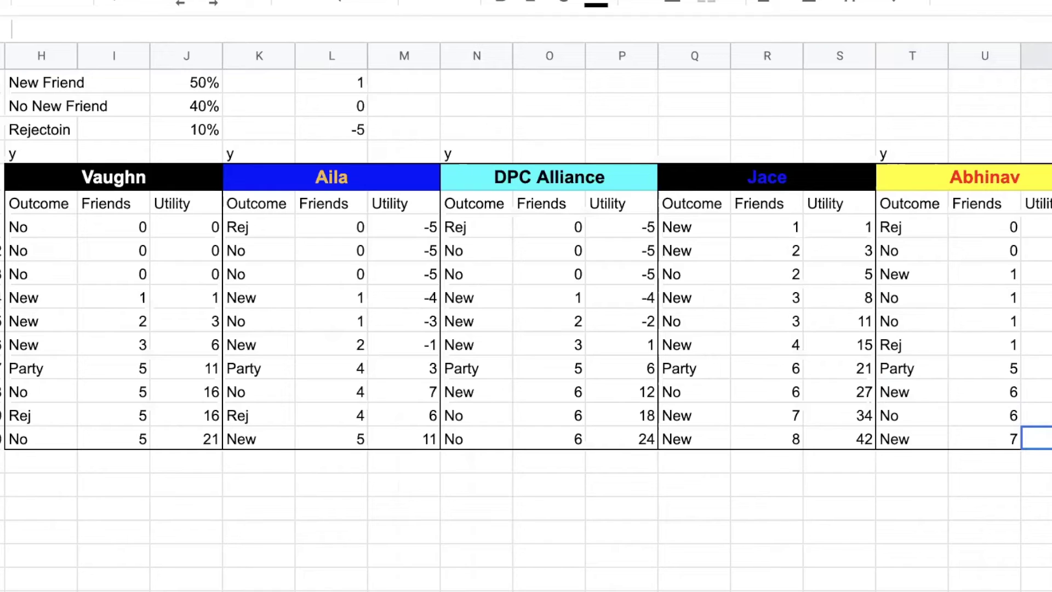
type("18")
key("Return")
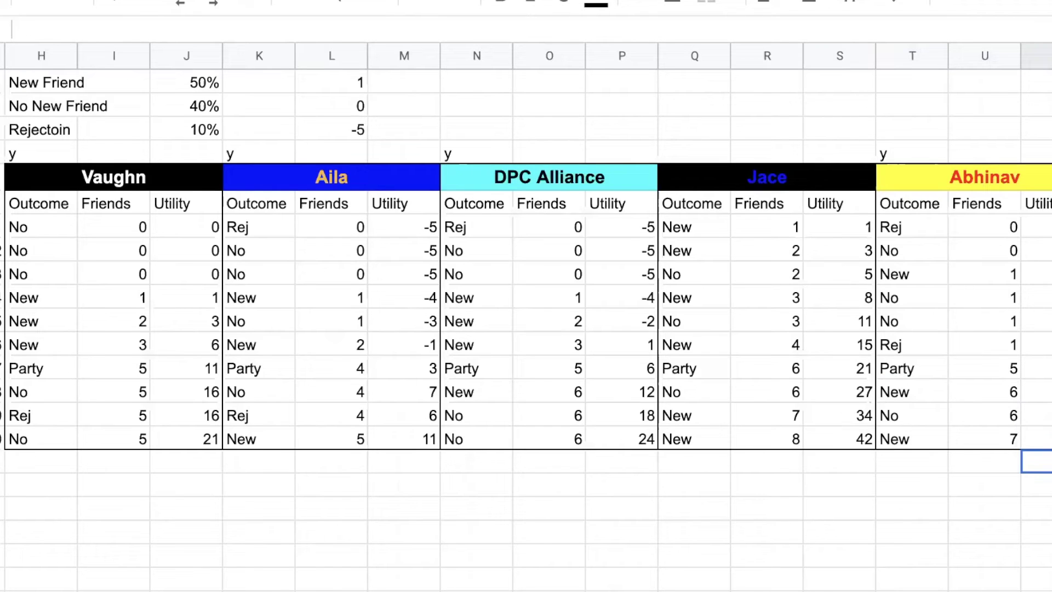